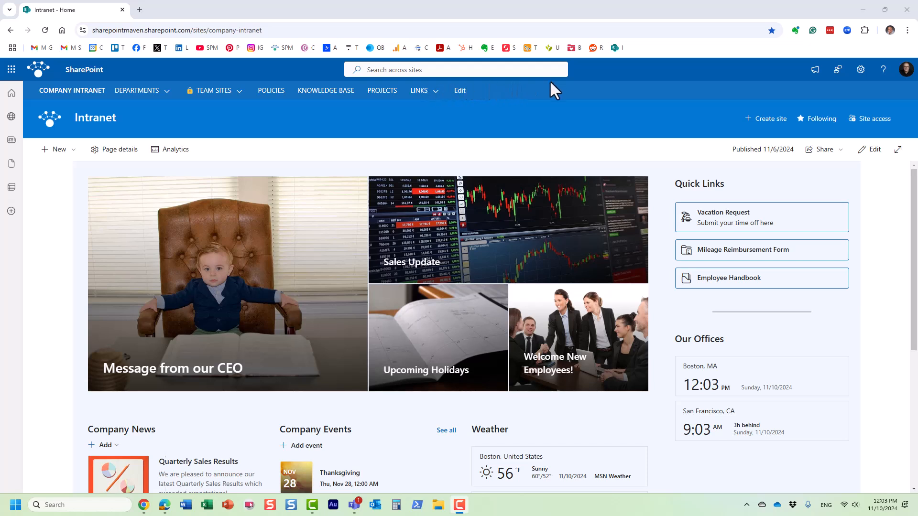
Open the Human Resources site listed under the North America departments of the company intranet.
mouse_move(139, 96)
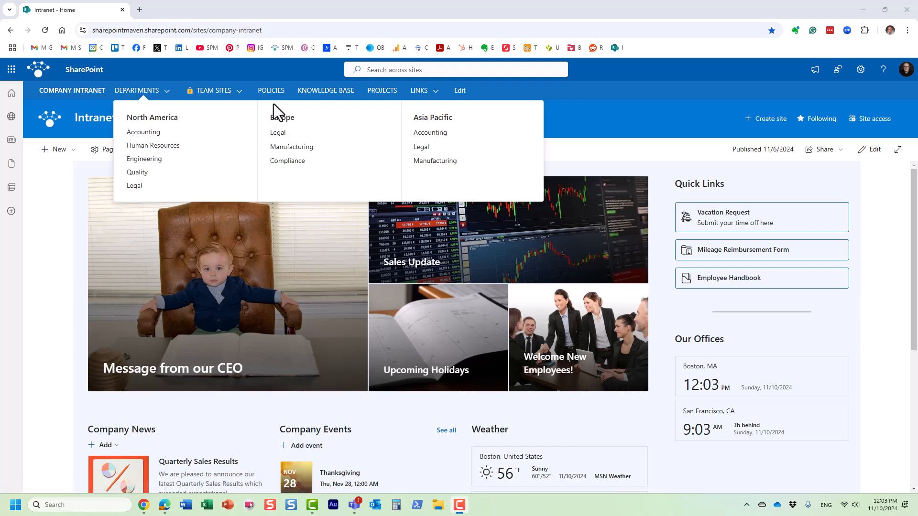
mouse_move(214, 94)
click(173, 147)
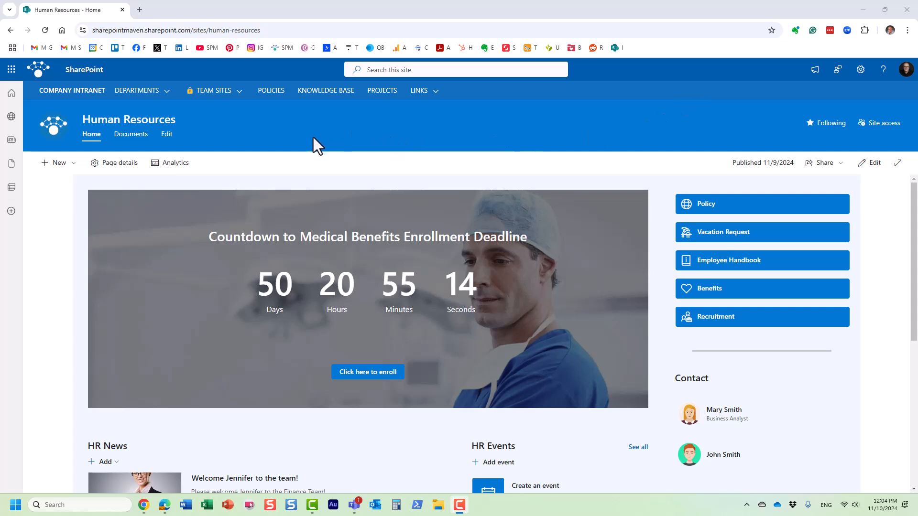
Go to the SharePoint start page through the Microsoft 365 app launcher.
click(6, 72)
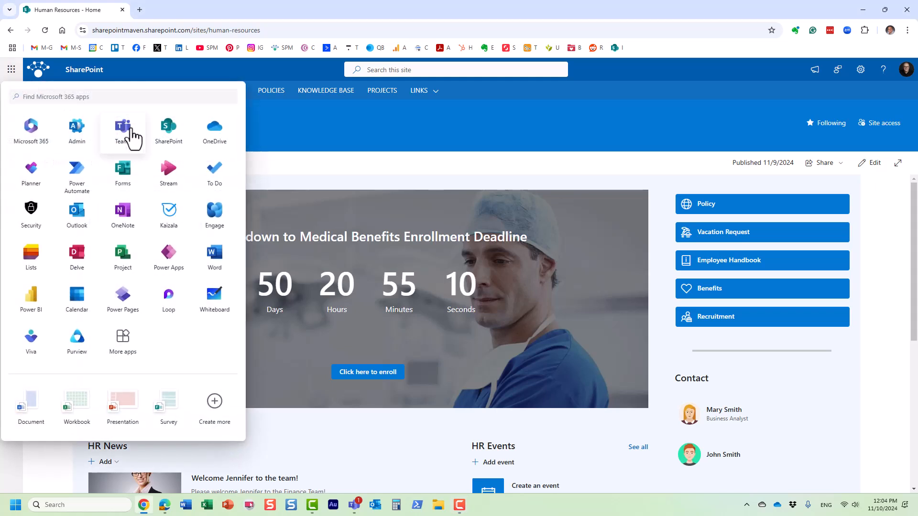
click(170, 131)
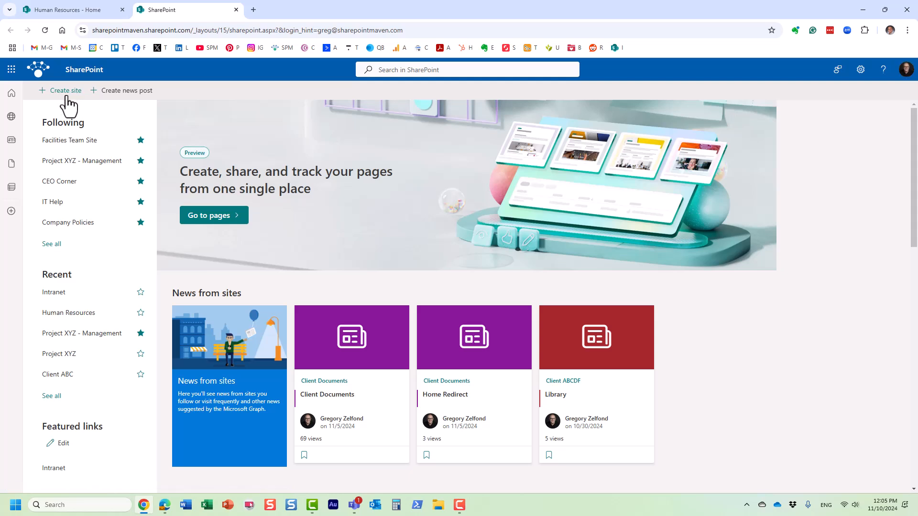
click(11, 69)
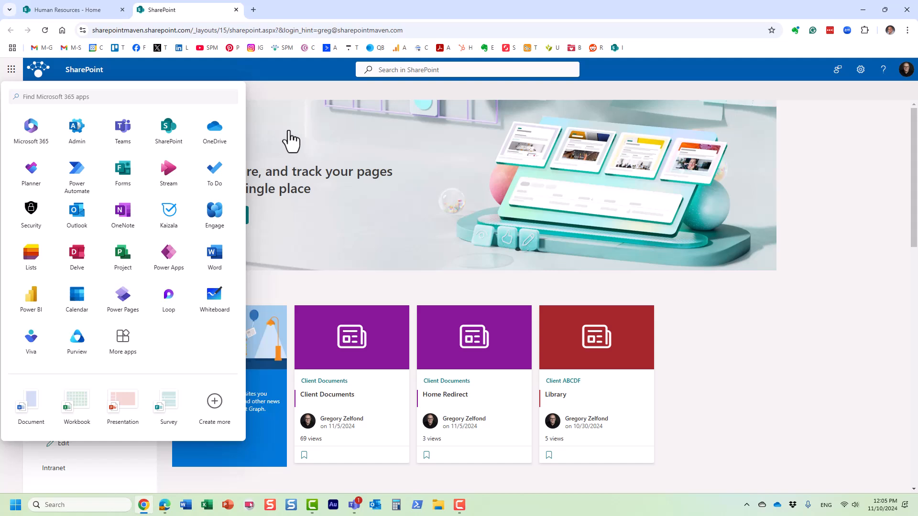
click(274, 94)
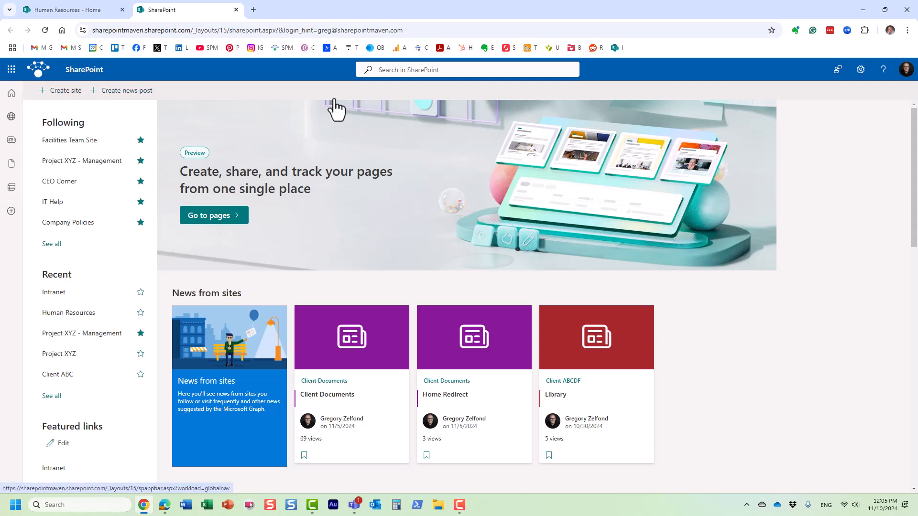
Start creating a communication site and look through the templates offered by Microsoft.
click(66, 92)
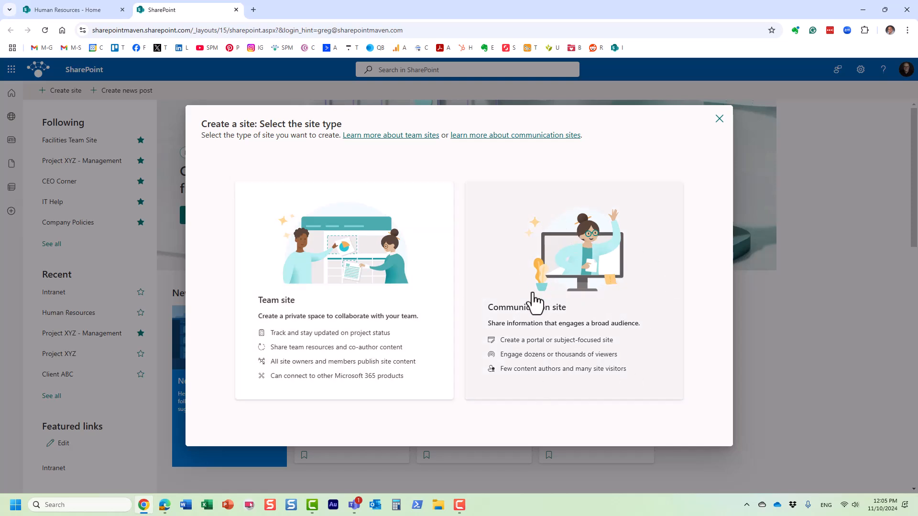
click(585, 312)
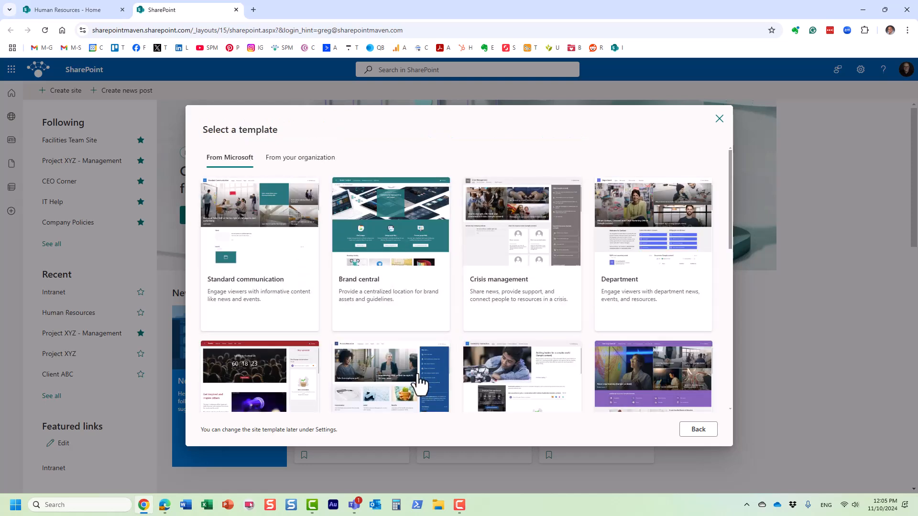
scroll(417, 377, down, 4)
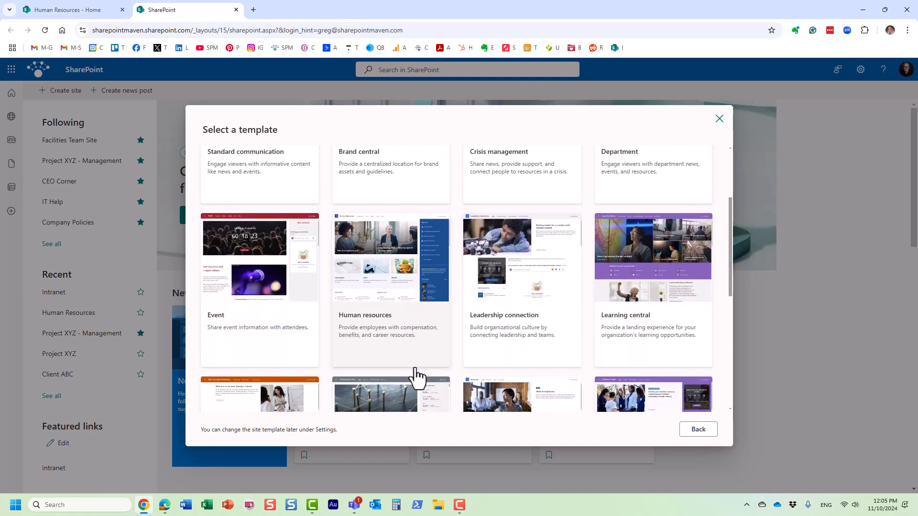
scroll(417, 378, down, 2)
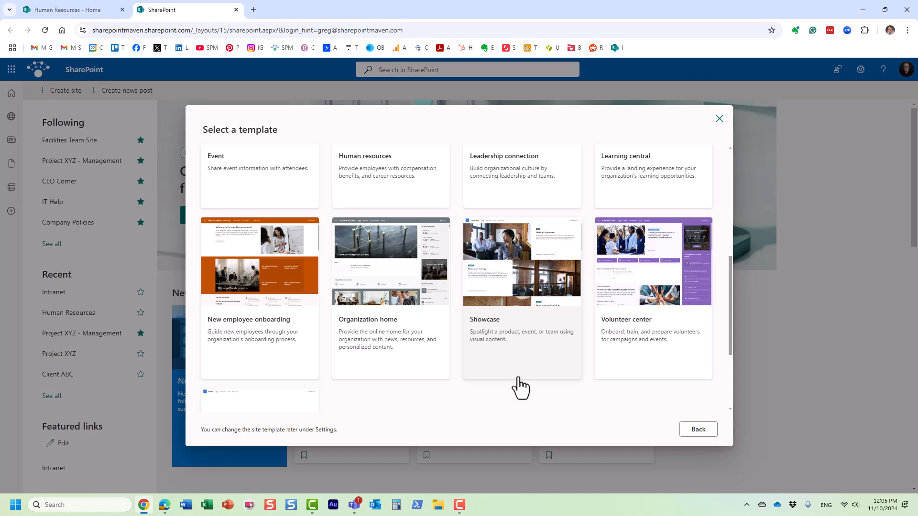
scroll(517, 386, down, 1)
scroll(520, 383, up, 5)
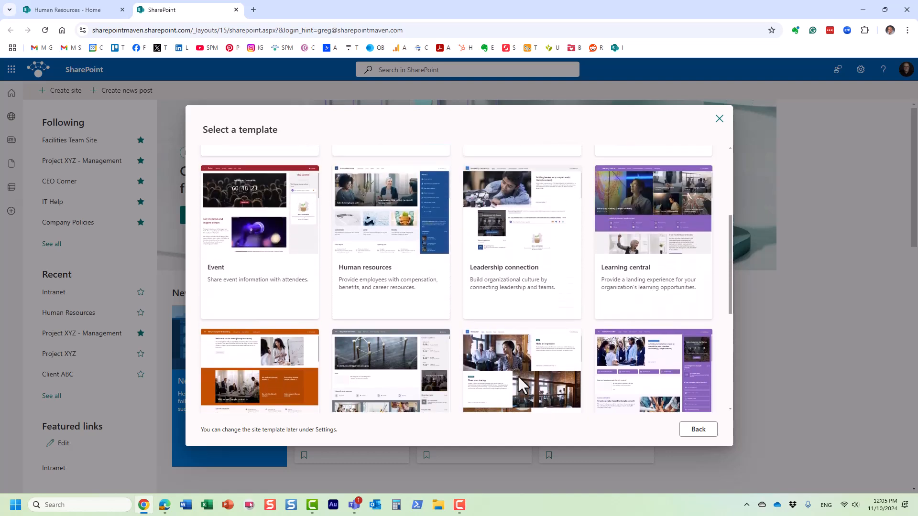
scroll(518, 376, up, 2)
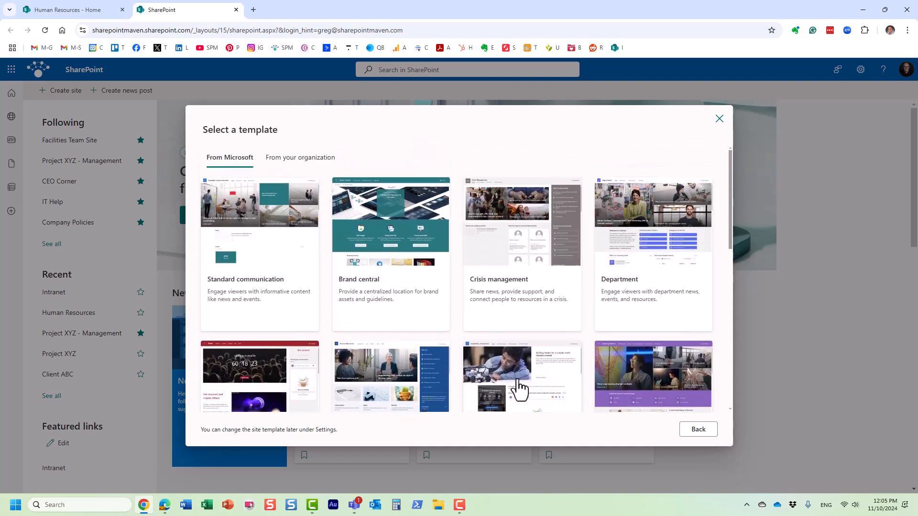
Examine the previews of the Brand central and Department templates, returning to the template selection after each.
click(394, 228)
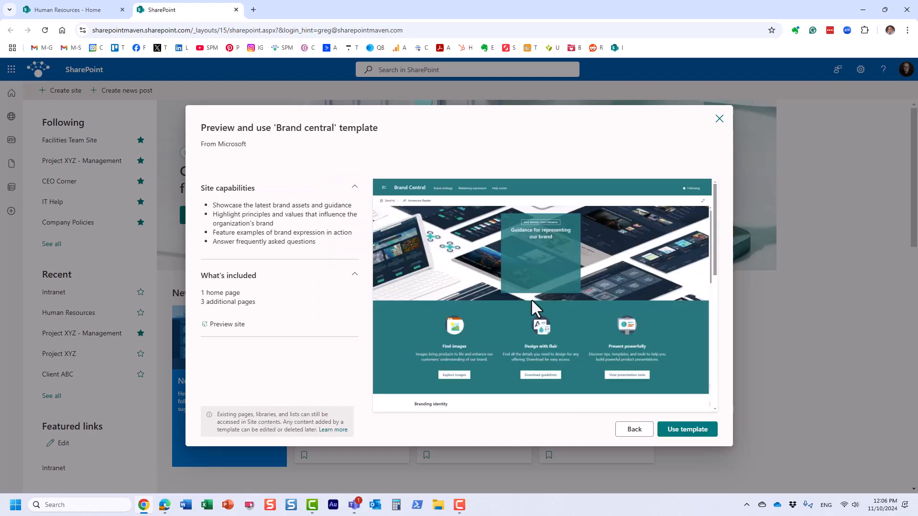
scroll(530, 314, down, 2)
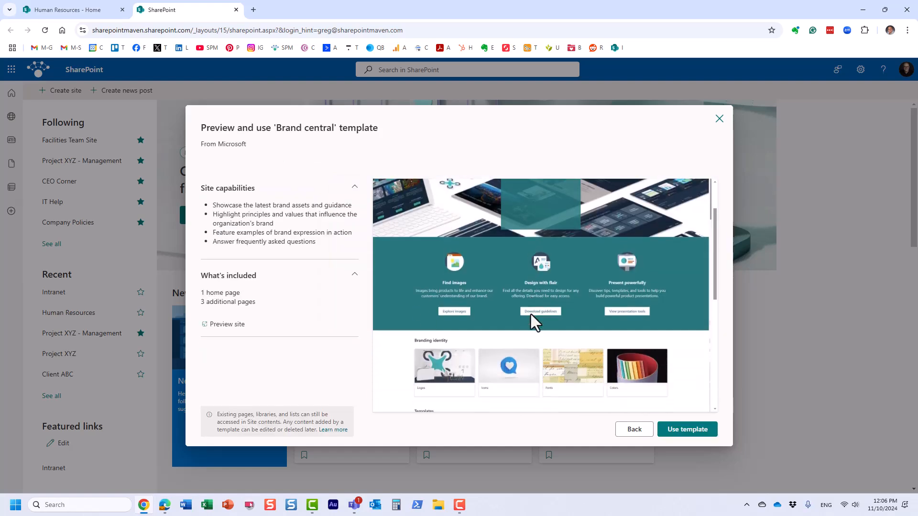
scroll(531, 314, down, 2)
scroll(531, 314, down, 2)
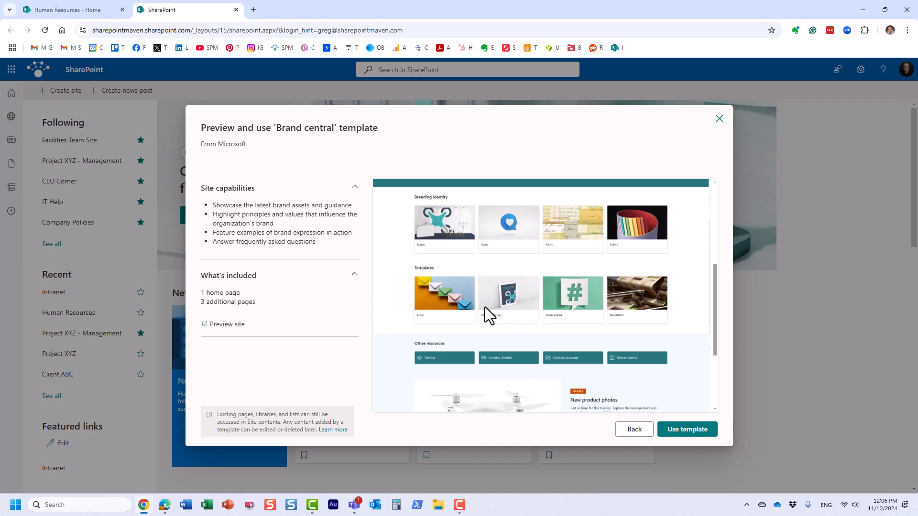
scroll(543, 329, up, 4)
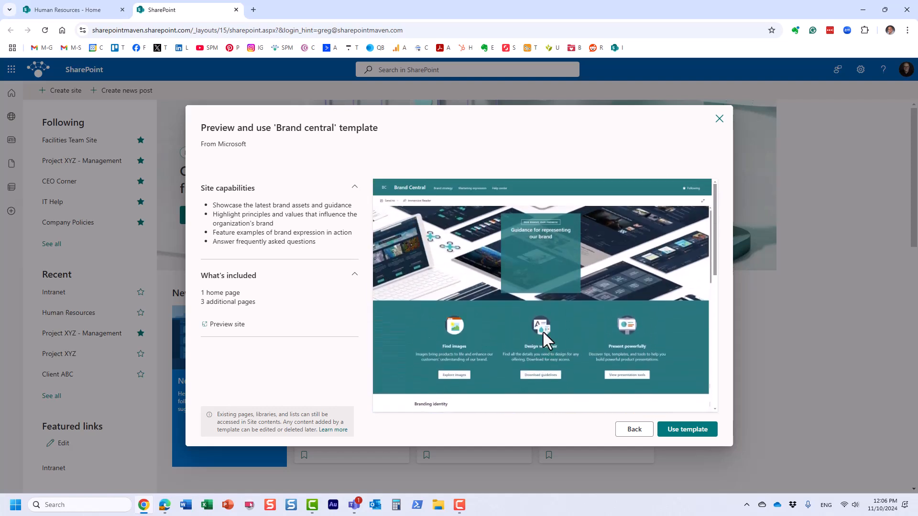
scroll(566, 336, down, 1)
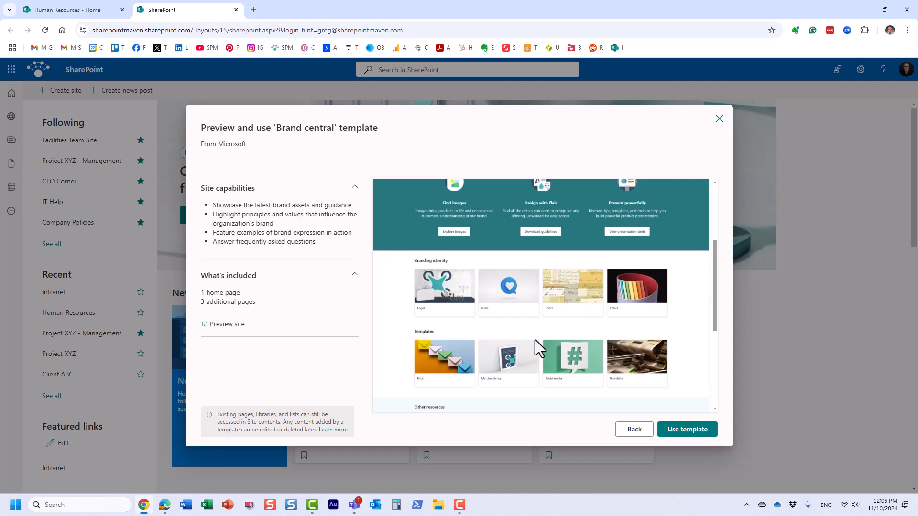
scroll(538, 343, down, 1)
scroll(538, 353, down, 1)
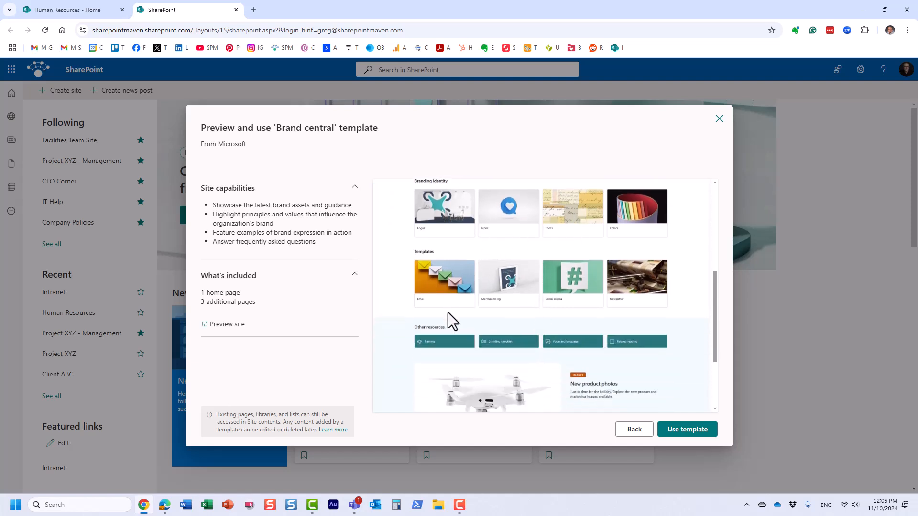
scroll(512, 340, down, 1)
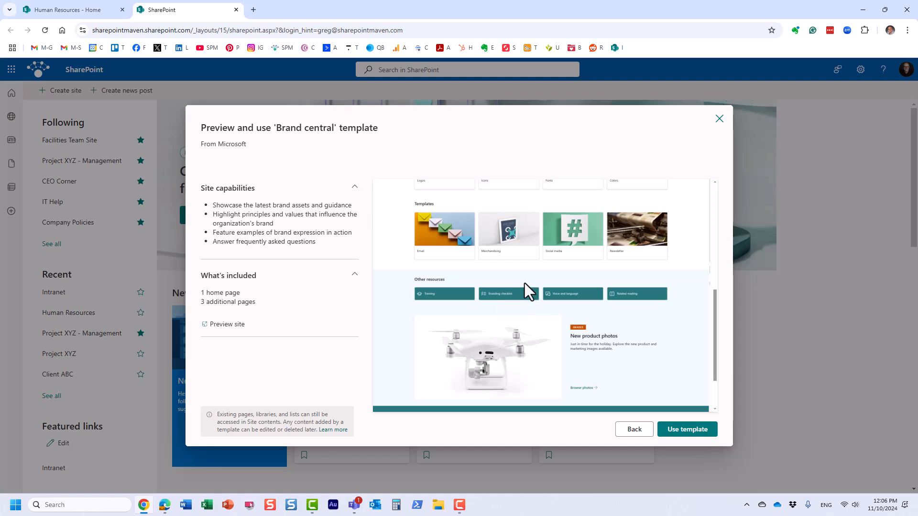
scroll(540, 349, down, 1)
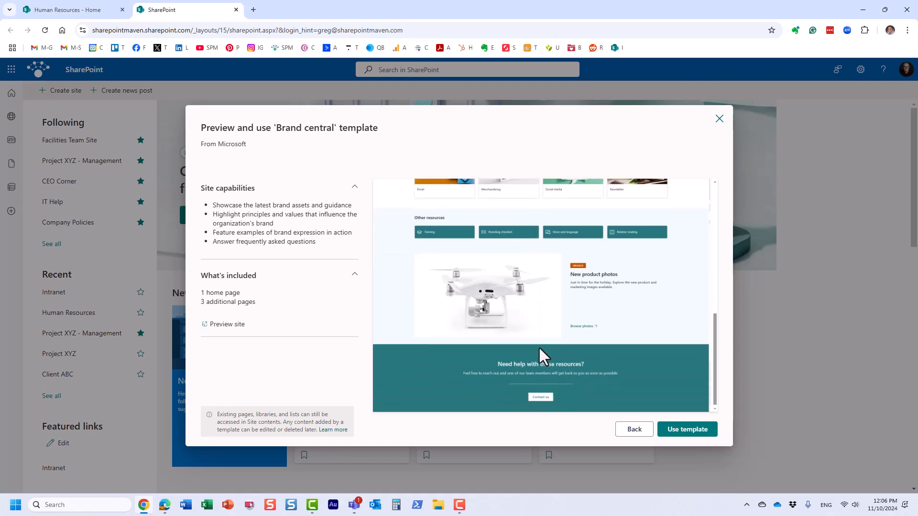
scroll(572, 358, up, 5)
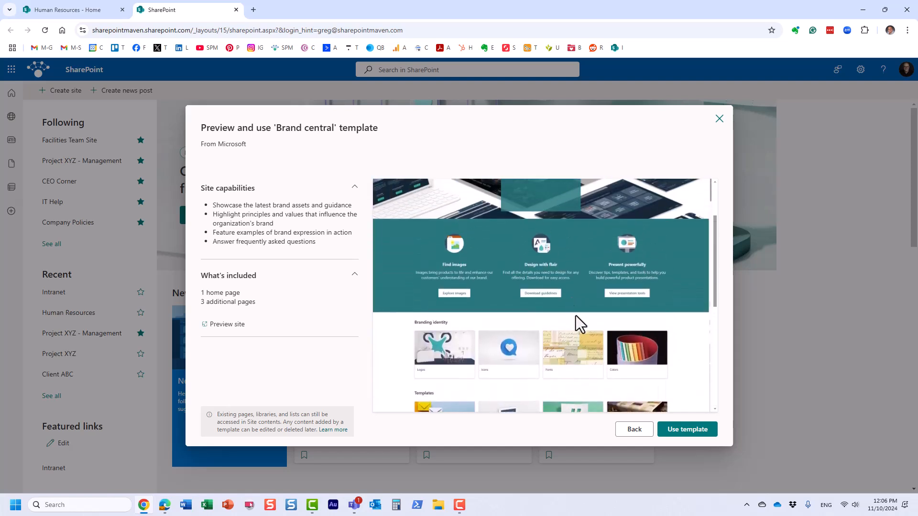
scroll(575, 319, up, 2)
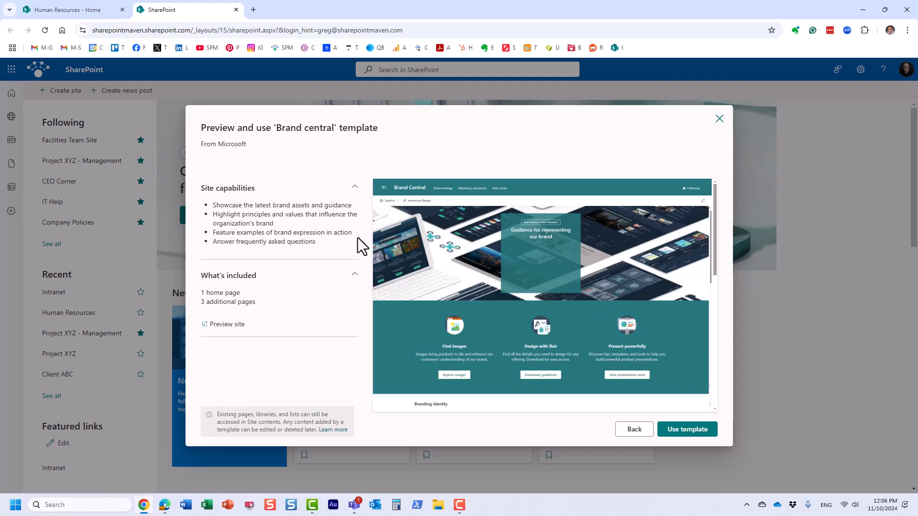
click(638, 432)
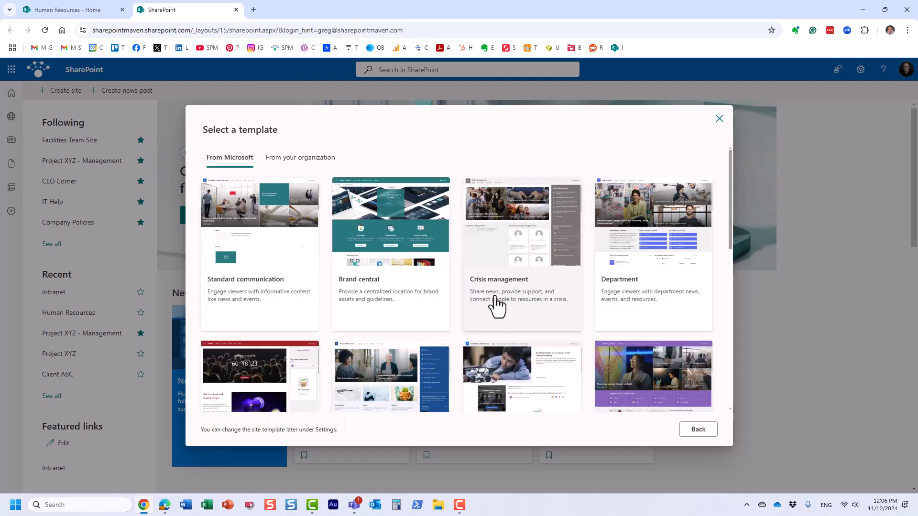
click(650, 267)
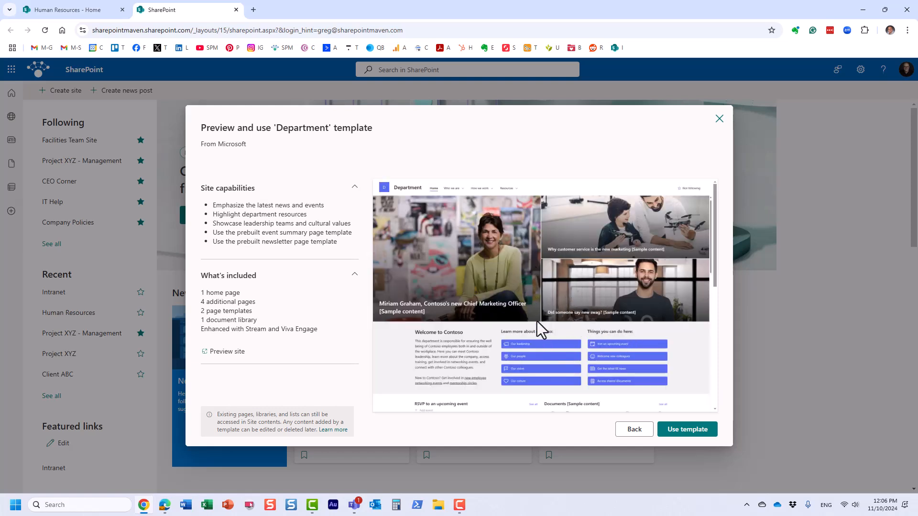
click(631, 433)
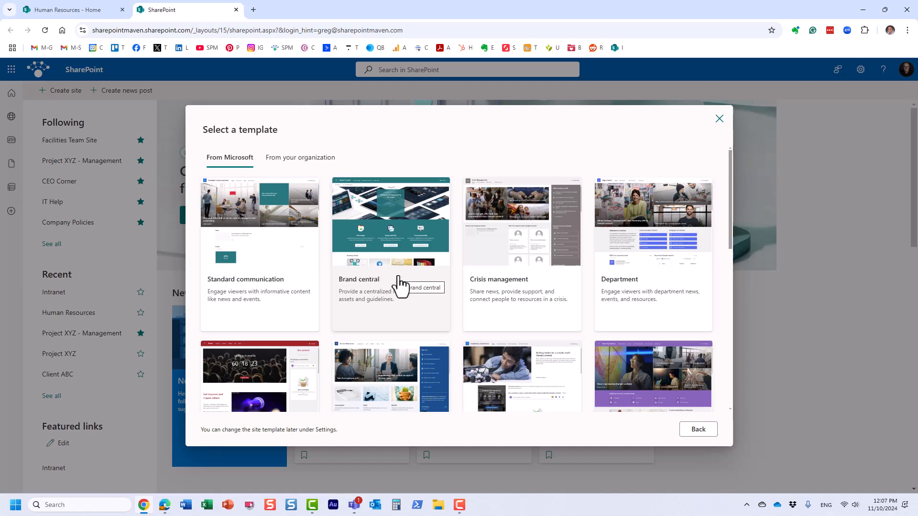
Choose the Blank template for the new communication site.
scroll(306, 322, down, 3)
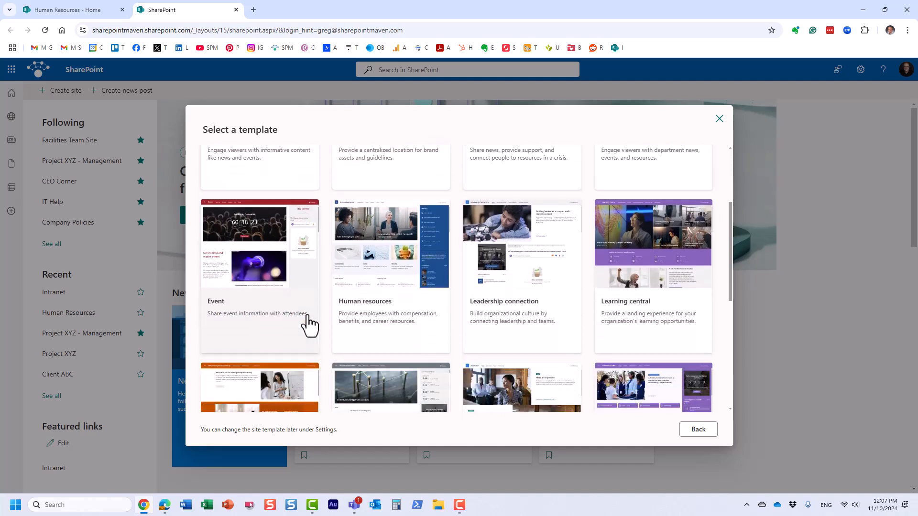
scroll(308, 325, down, 5)
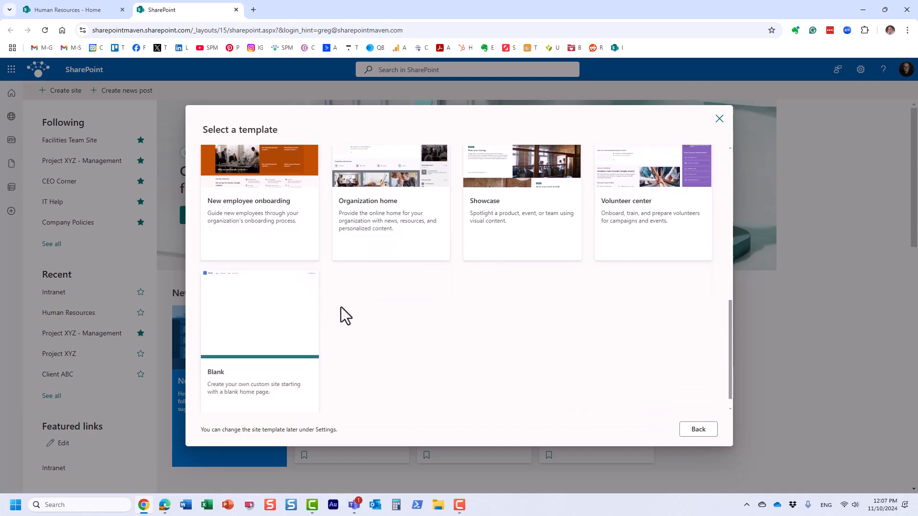
scroll(340, 307, down, 1)
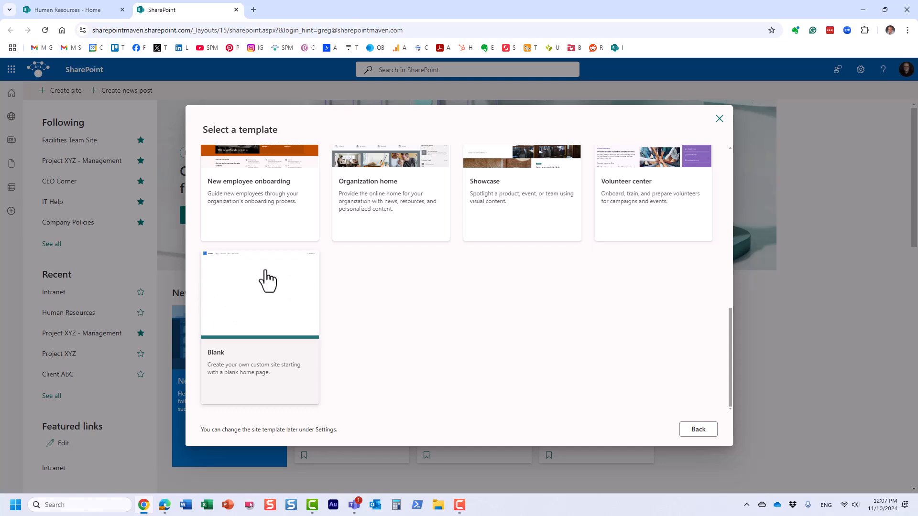
click(264, 304)
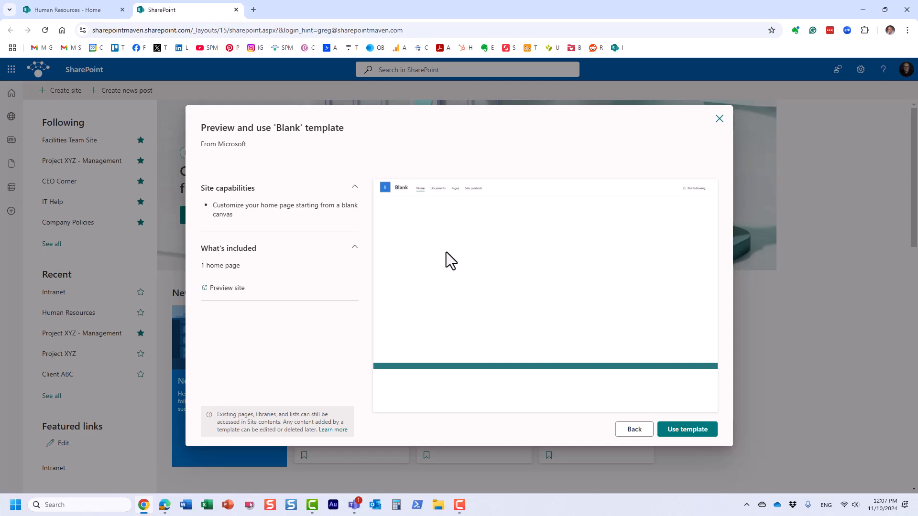
click(670, 431)
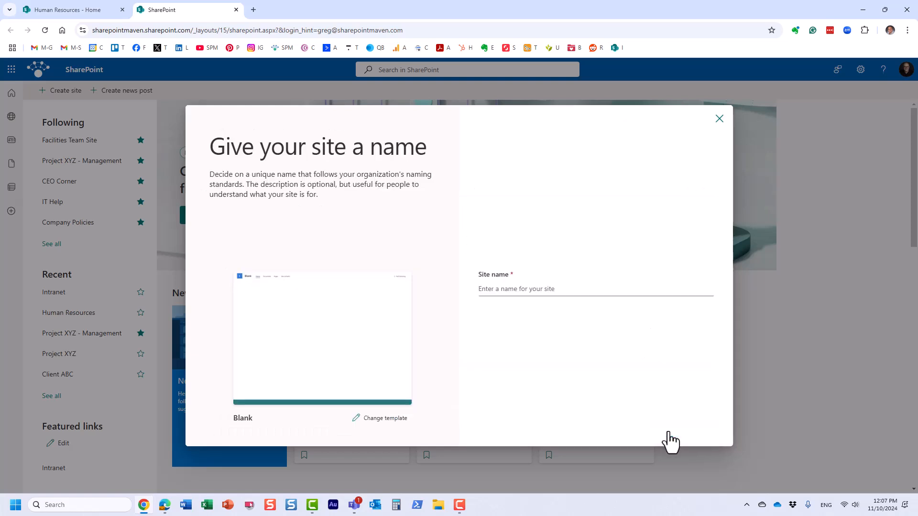
Name the site Marketing with Marketing-Dept as its site address, and create it with English as the language.
click(504, 287)
text(Marketi)
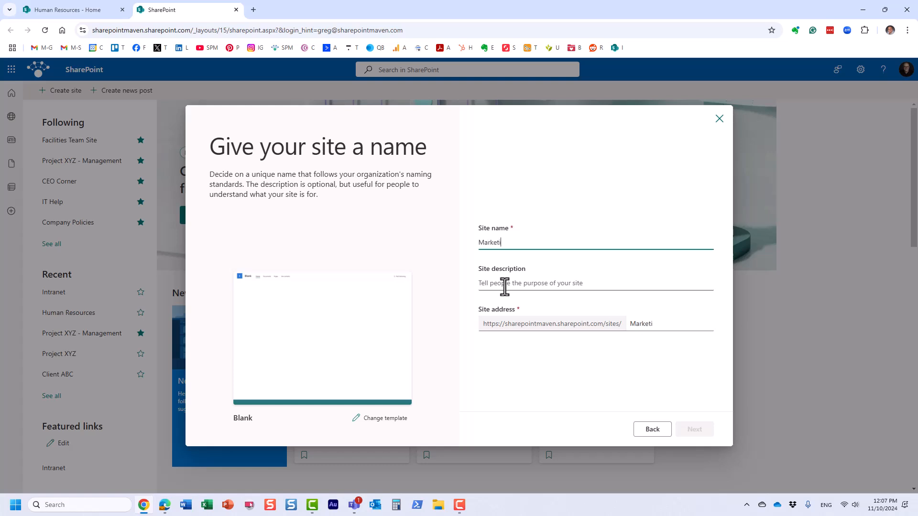
text(ng)
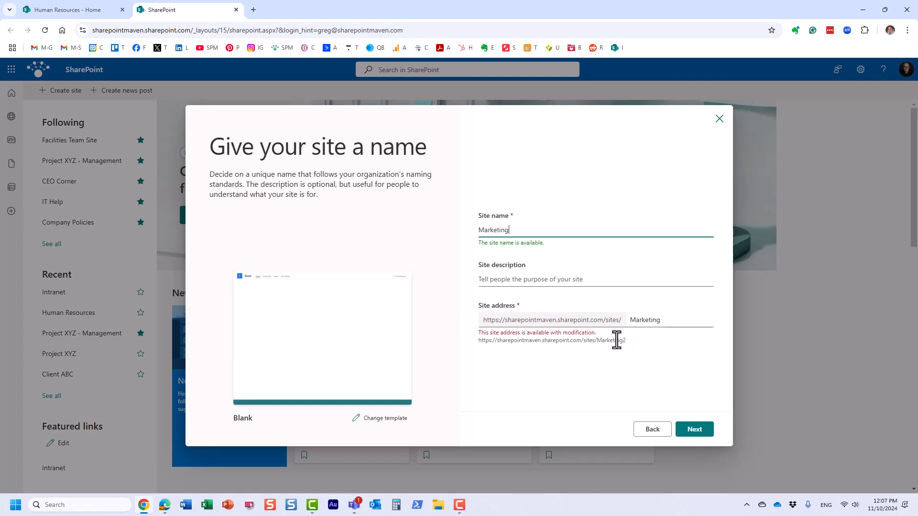
click(670, 320)
text(-Dept)
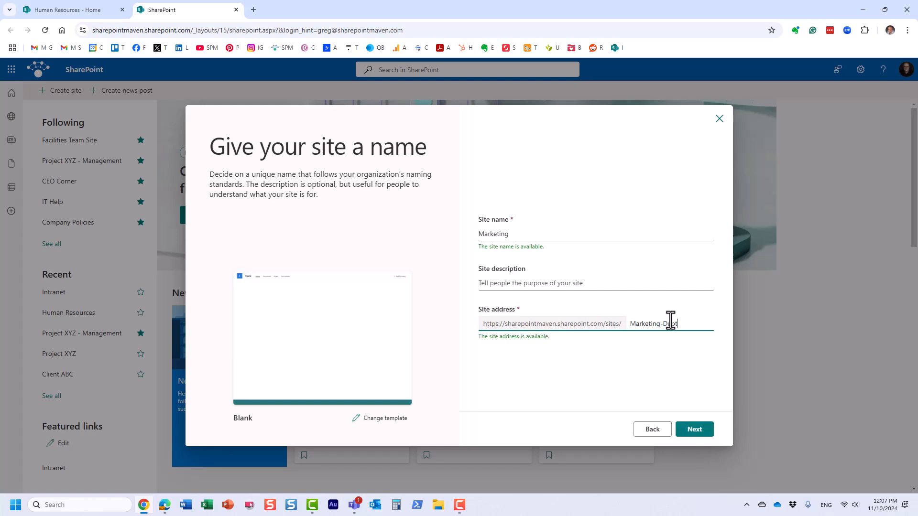
click(700, 436)
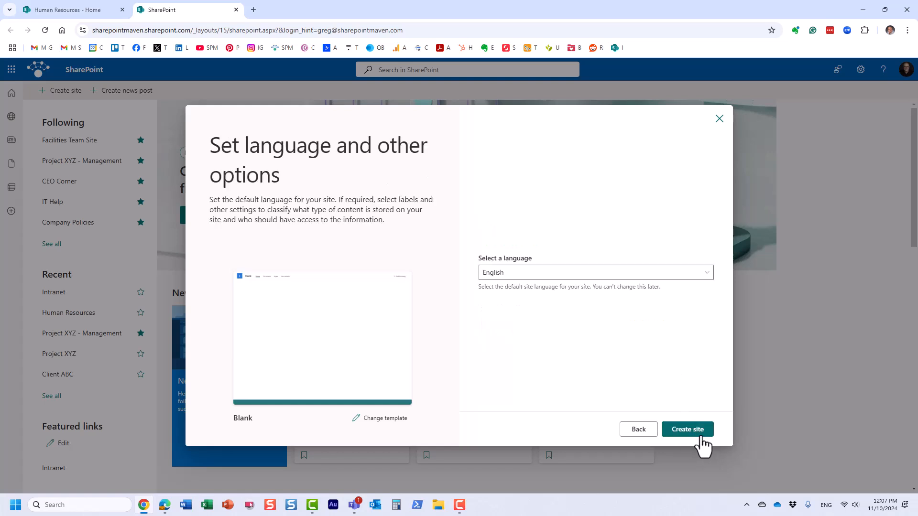
click(701, 436)
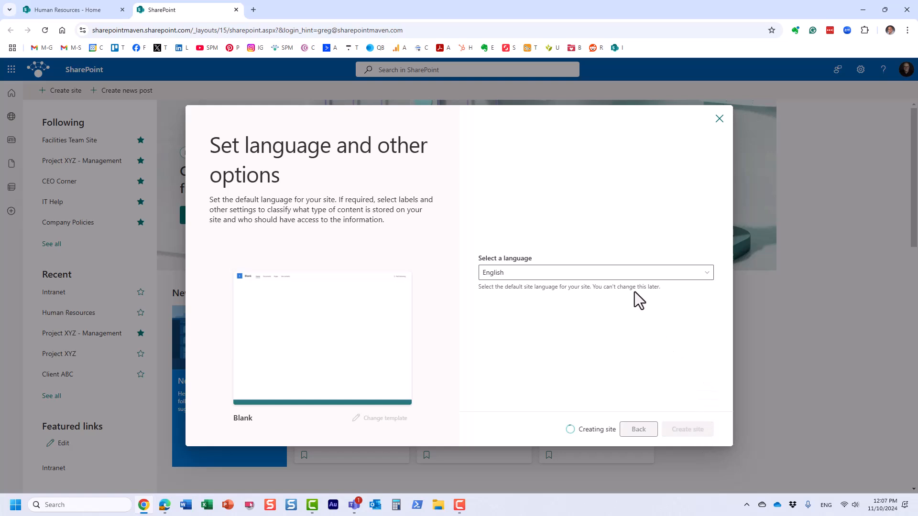
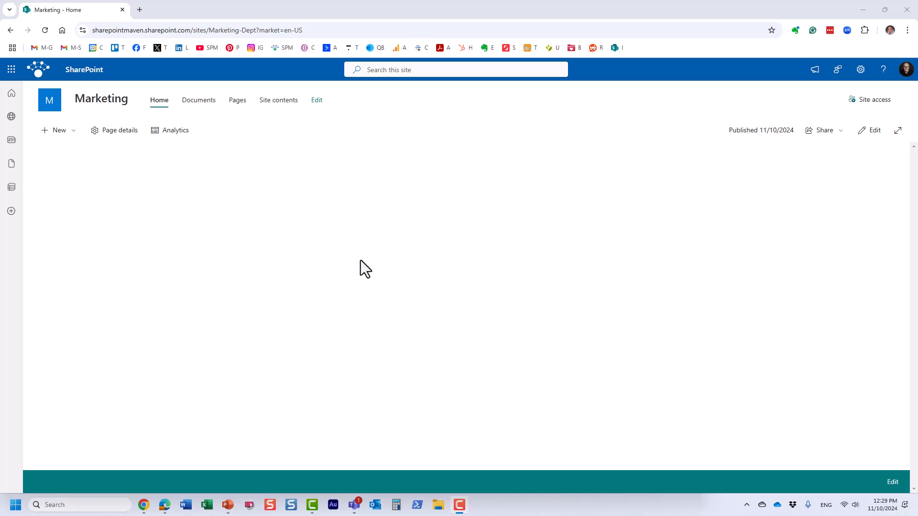
Open the Marketing home page for editing and change its first section to a three-column layout.
click(871, 131)
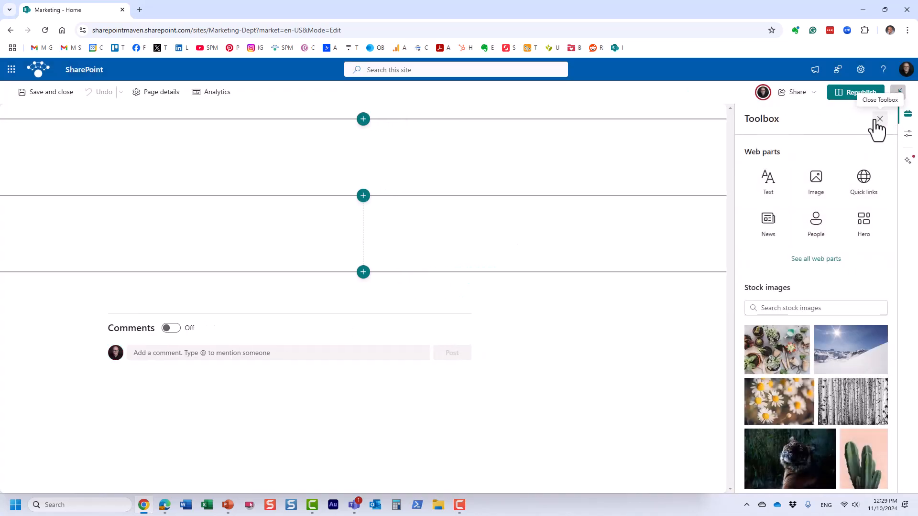
click(878, 119)
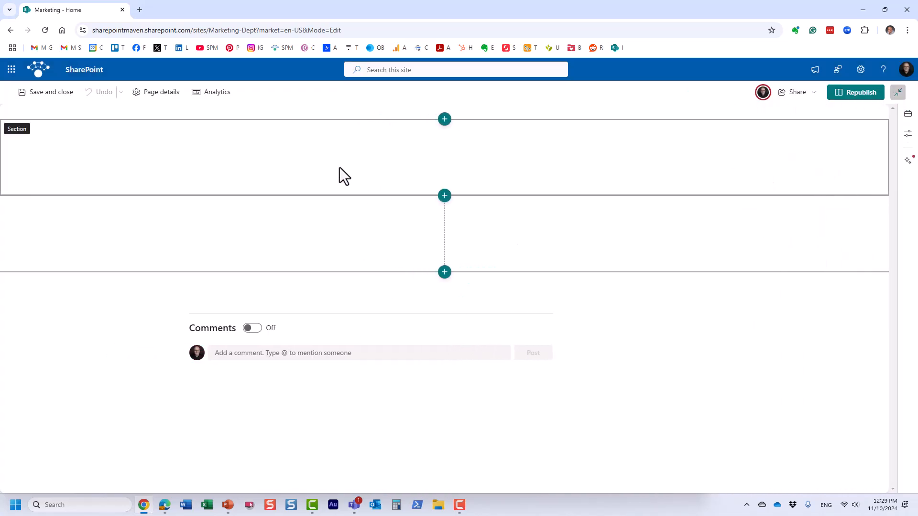
click(340, 168)
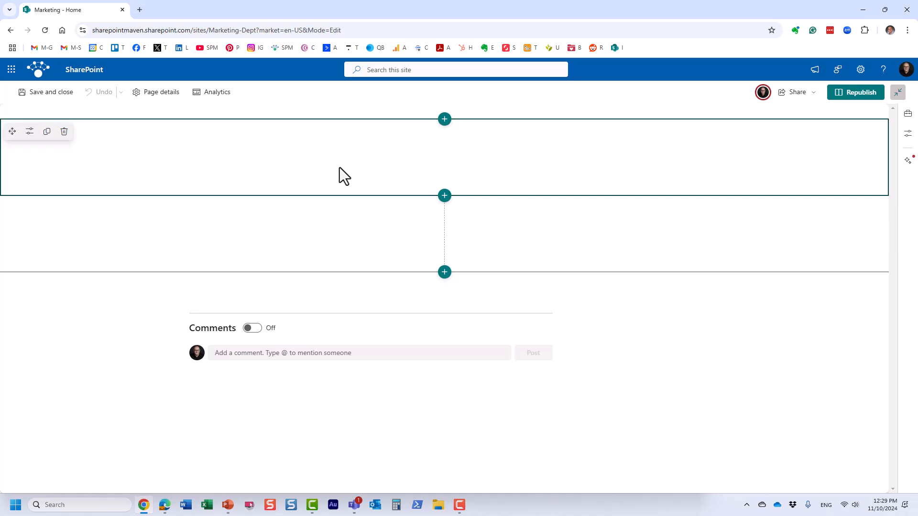
click(28, 135)
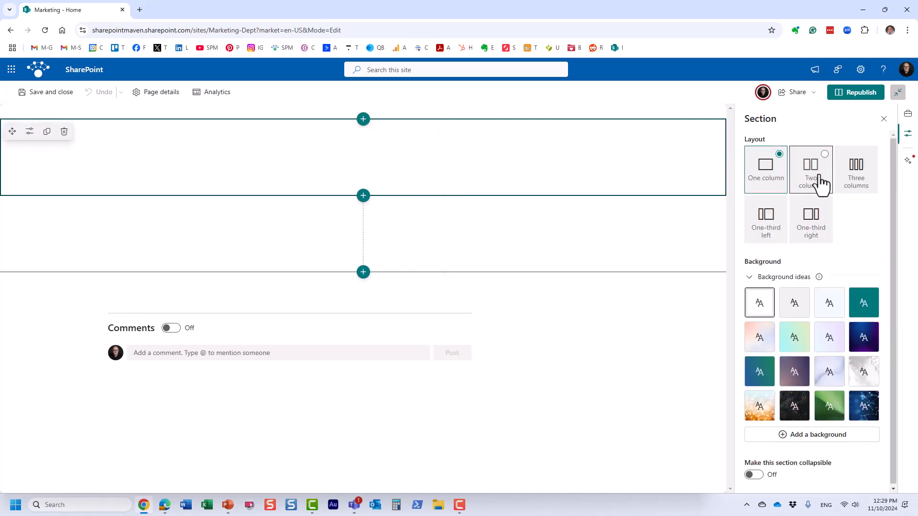
click(856, 184)
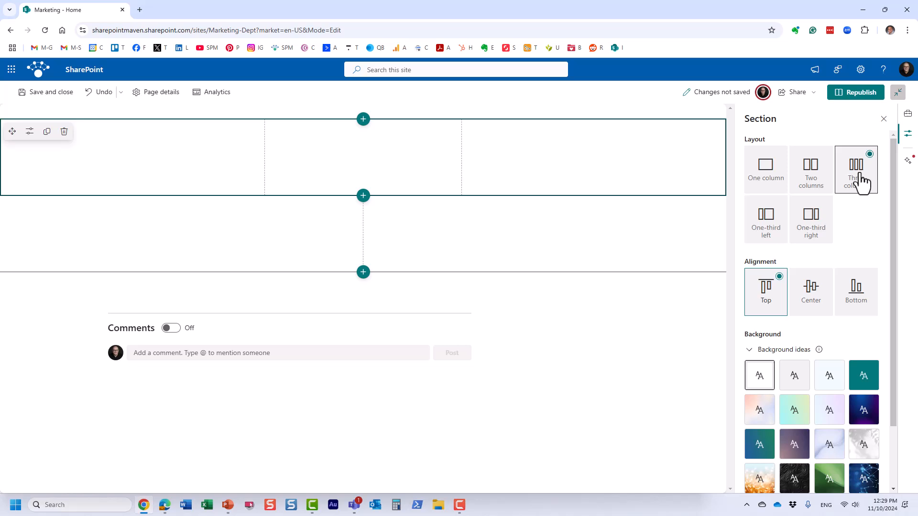
click(884, 119)
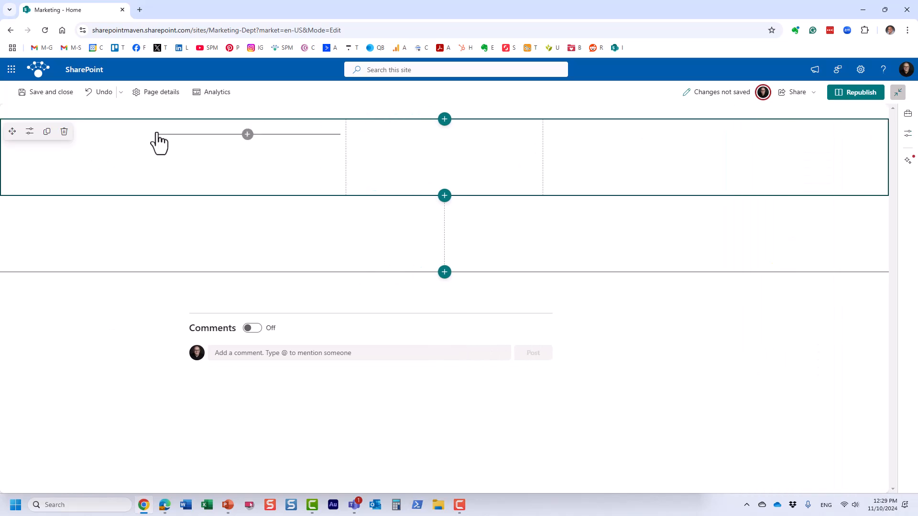
Add the News web part to the first column of the three-column section and republish the page.
click(247, 134)
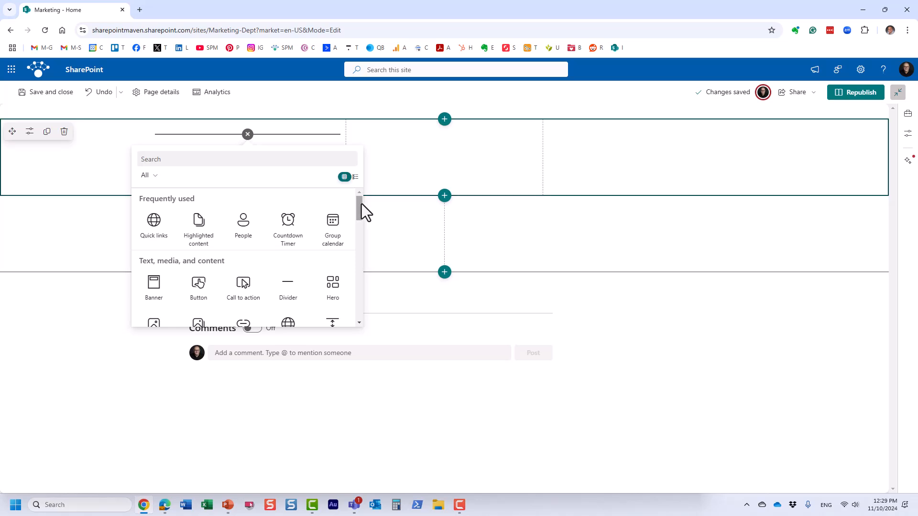
drag(360, 205, 363, 306)
text(news)
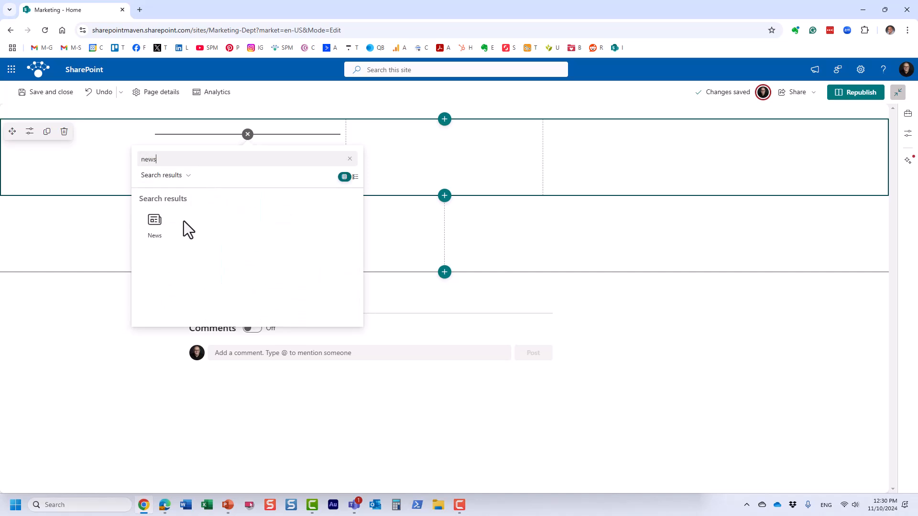
click(164, 237)
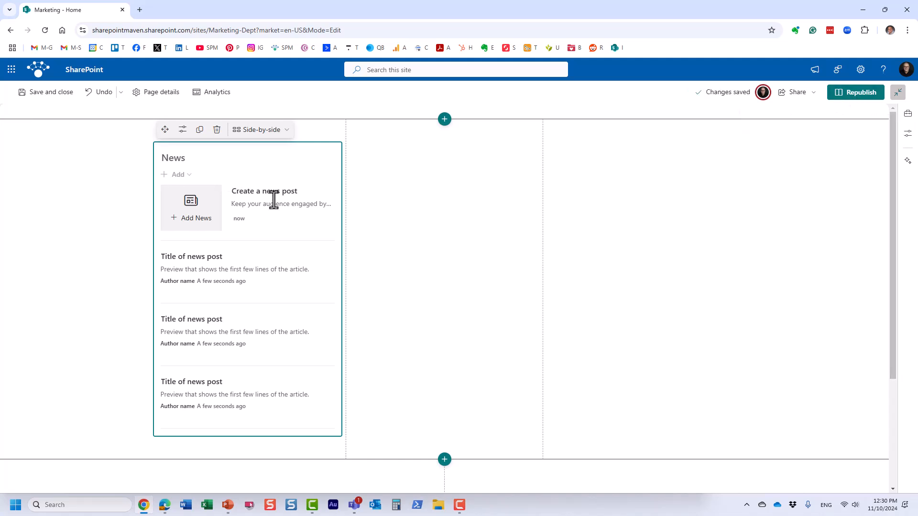
click(873, 97)
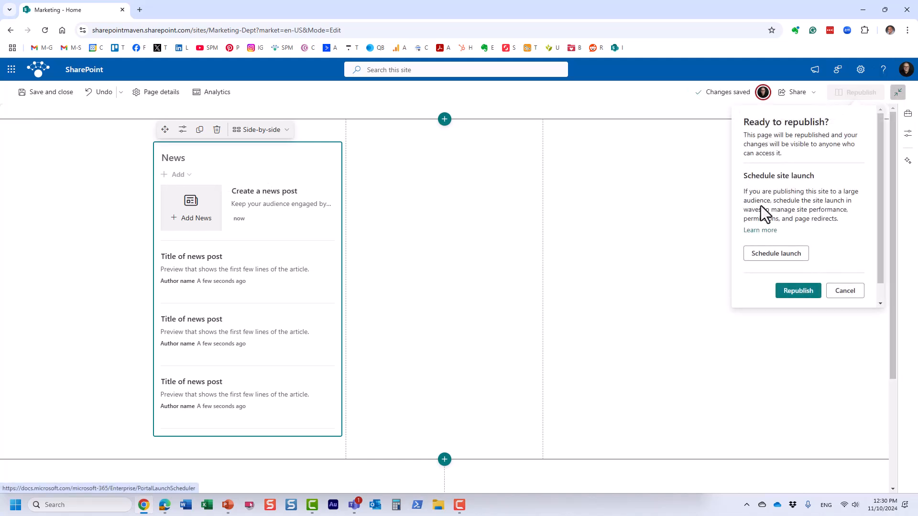
click(798, 292)
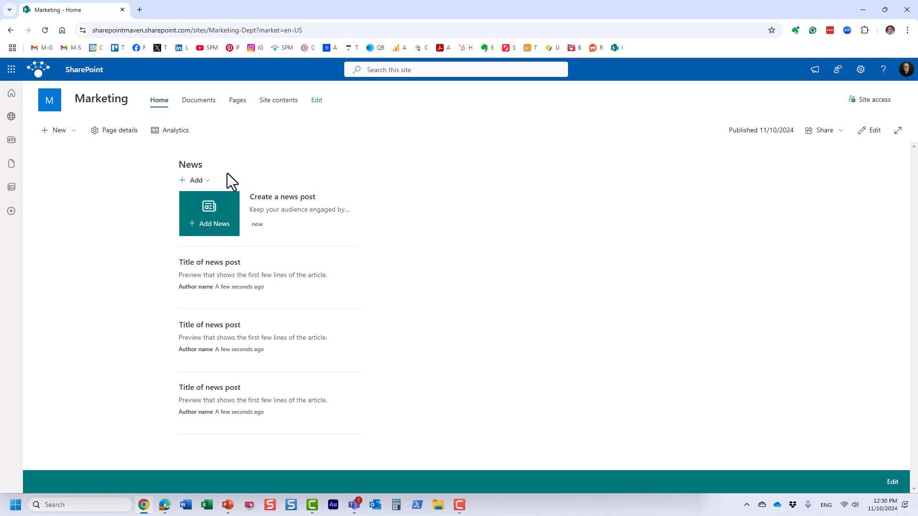
Start a news link and copy the address of the SharePoint Maven blog article "How to add a Slideshow to a SharePoint Page".
click(209, 190)
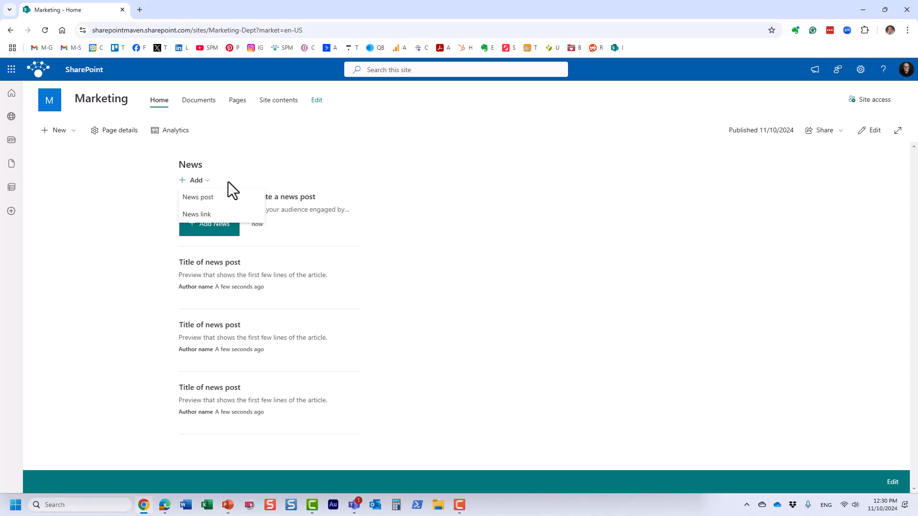
click(209, 214)
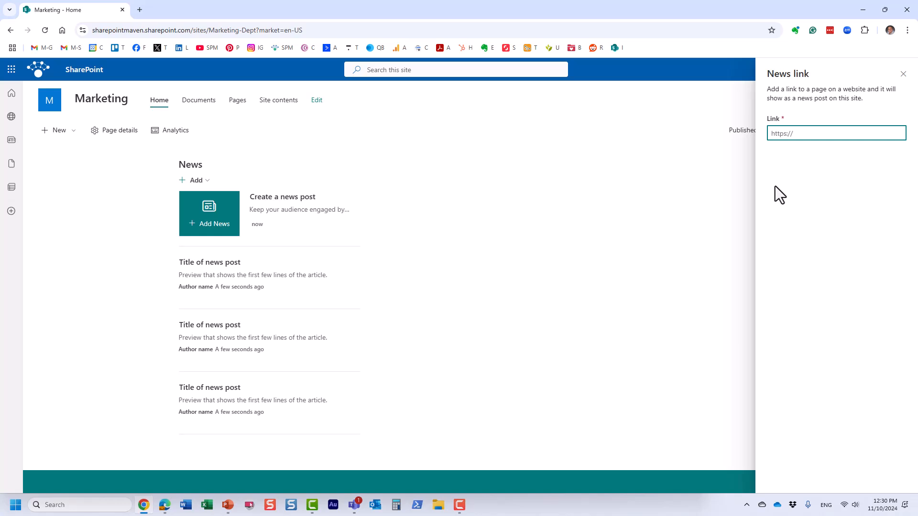
click(140, 10)
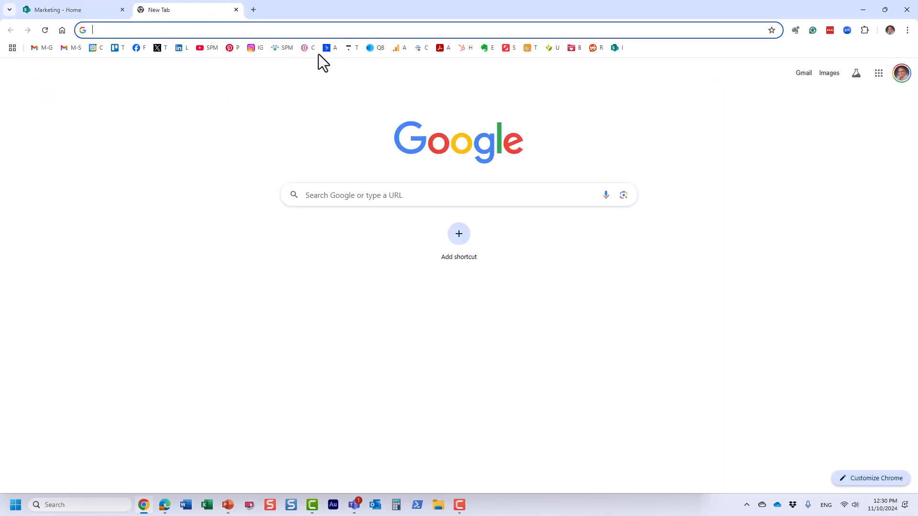
click(290, 46)
mouse_move(619, 85)
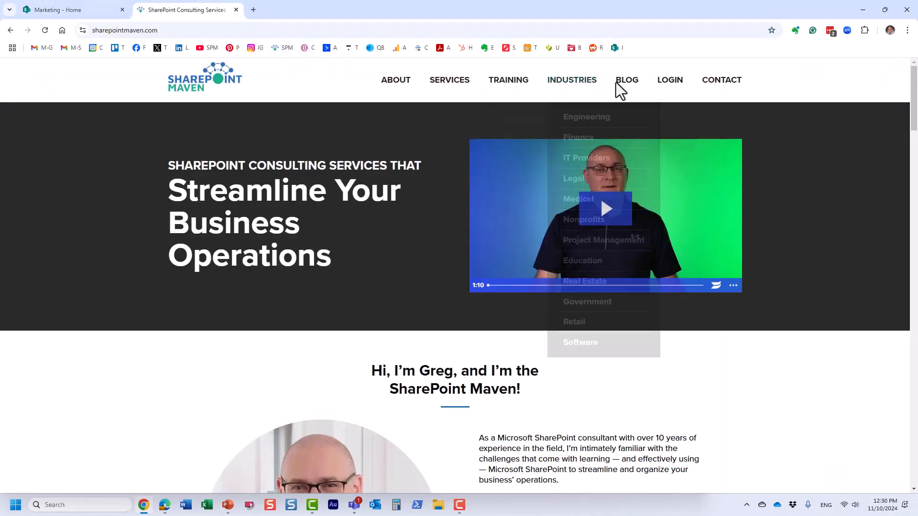
click(640, 119)
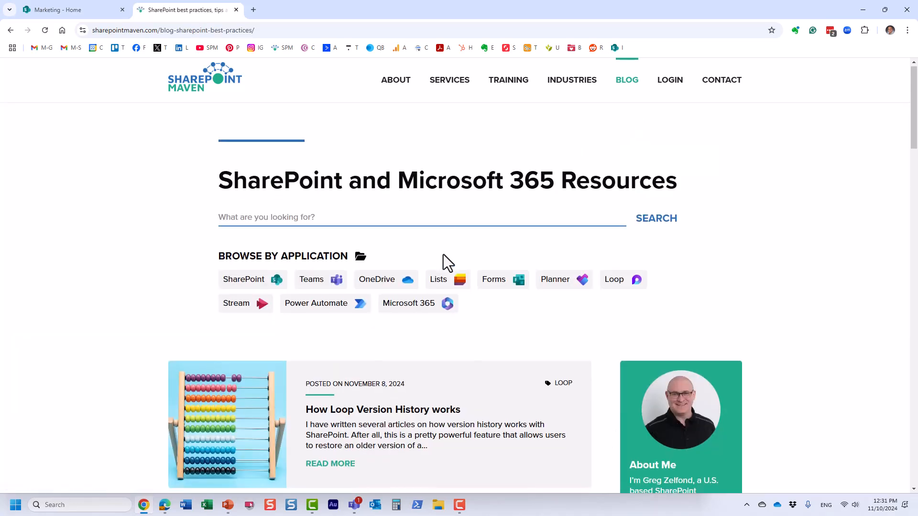
scroll(446, 258, down, 2)
scroll(443, 256, down, 5)
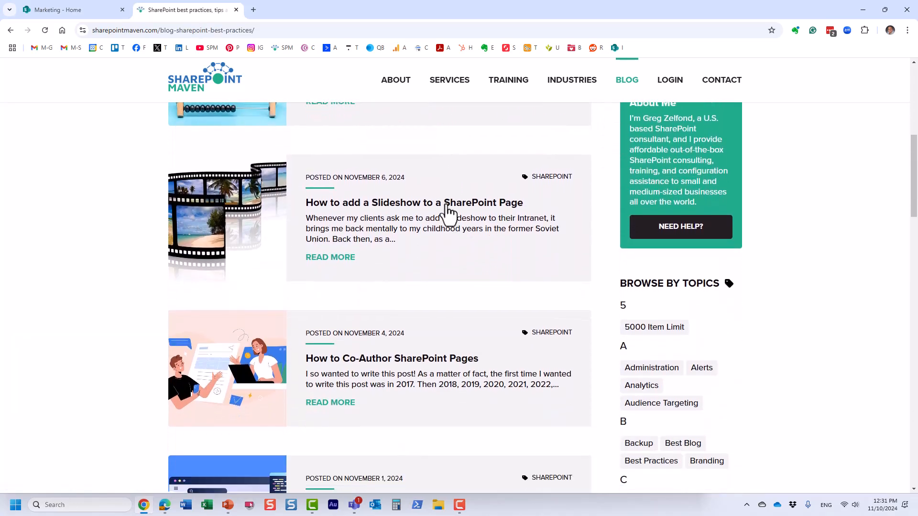
click(404, 210)
click(280, 30)
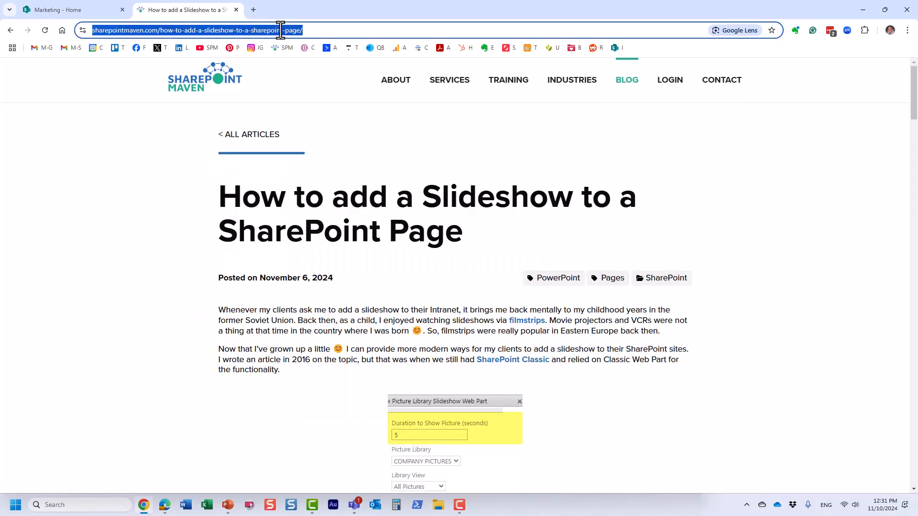
Paste the copied article address as the news link on the Marketing site and post it.
click(85, 10)
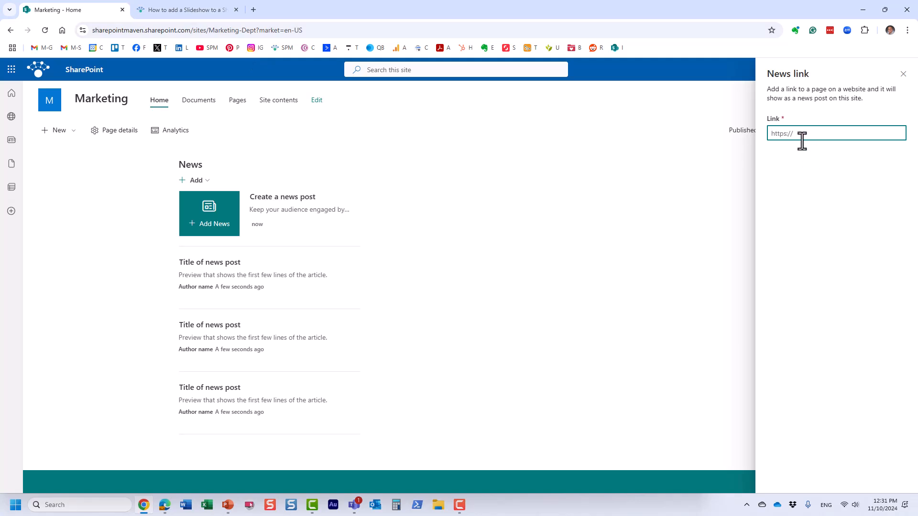
key(ctrl+v)
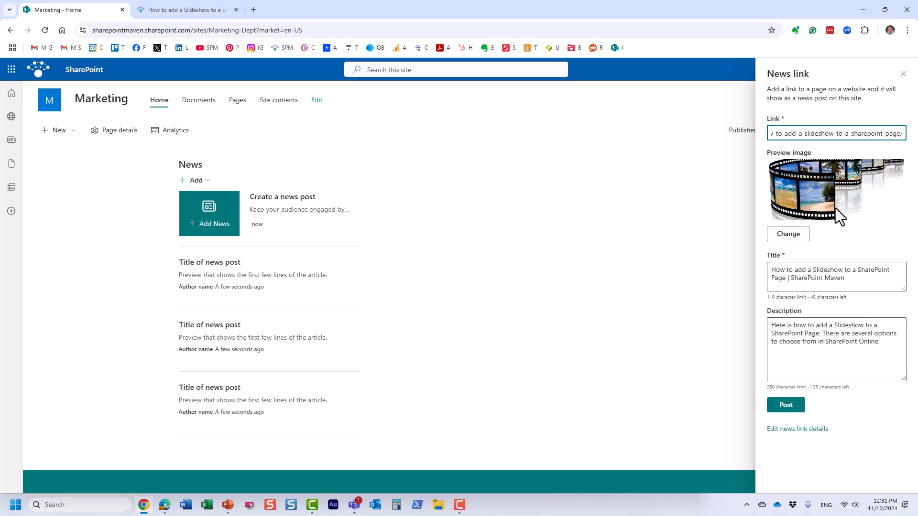
click(791, 406)
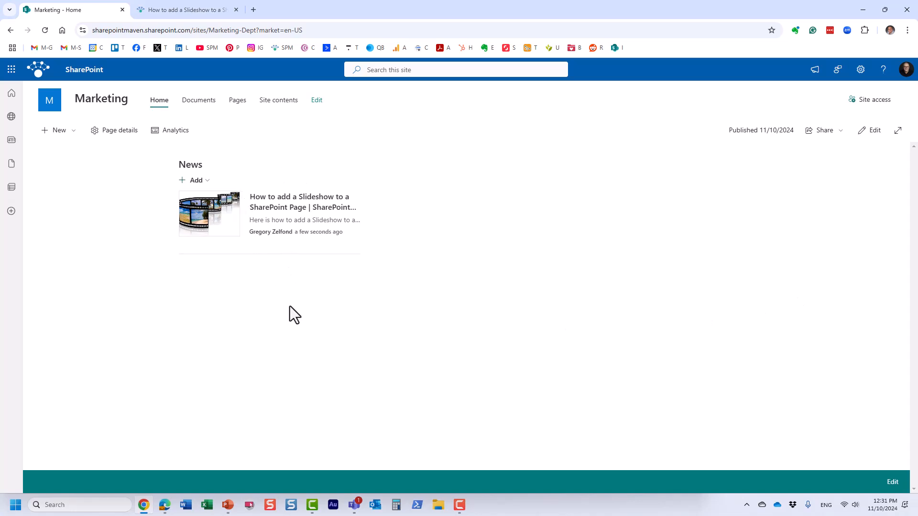
Create a news post from the Blank template and title it "Some News".
click(198, 182)
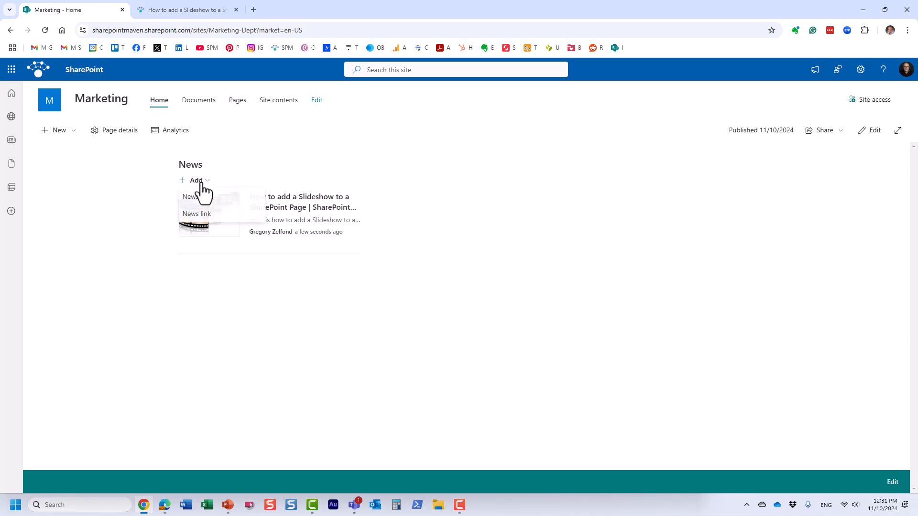
click(211, 204)
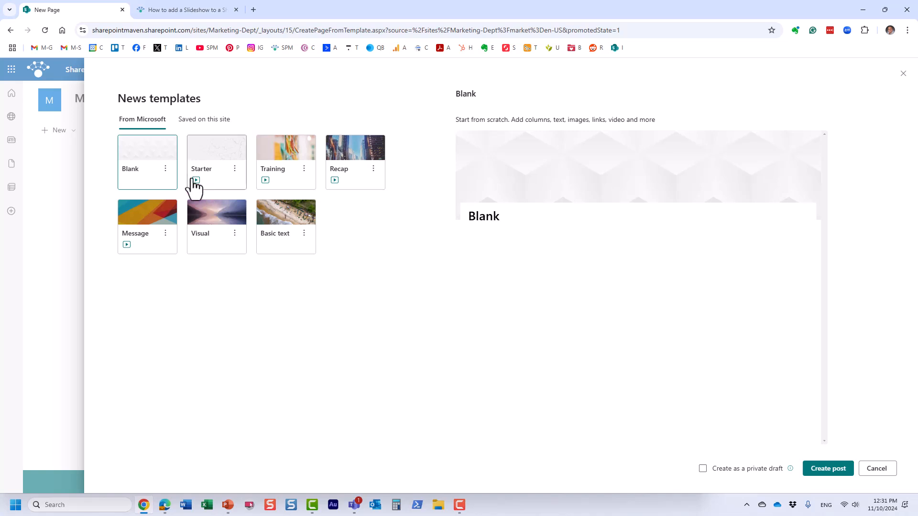
click(836, 473)
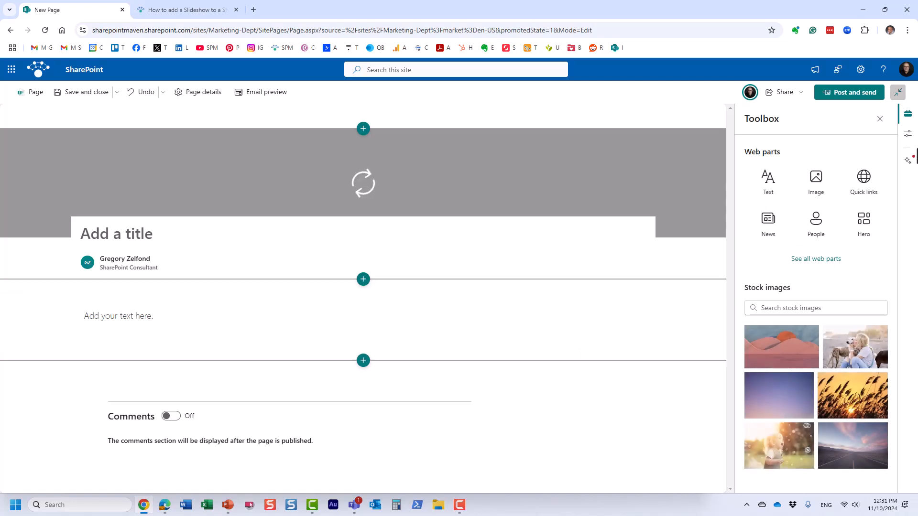
click(880, 120)
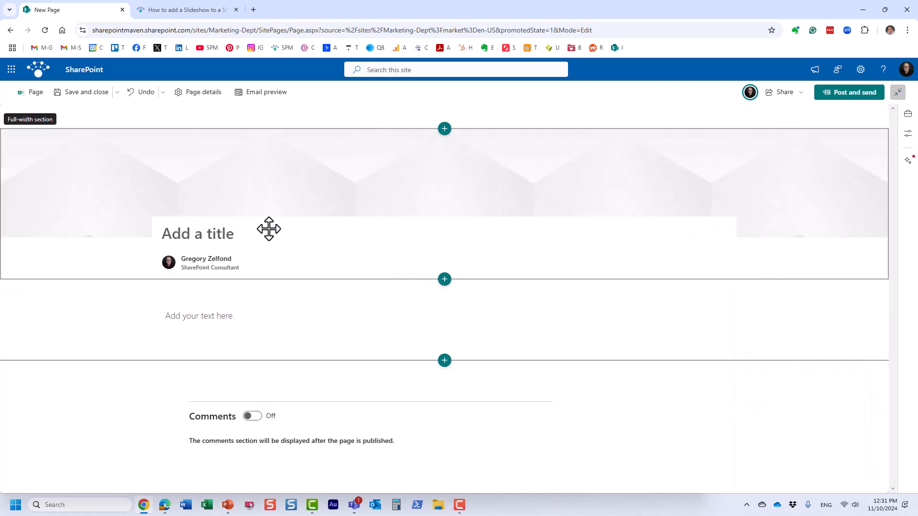
click(182, 234)
text(Some News)
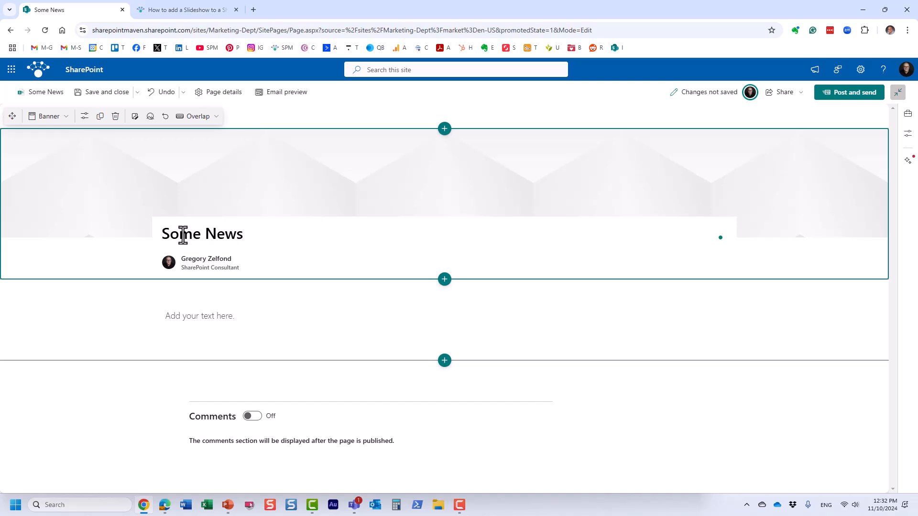
Set the banner background to the stock image of toothbrushes and enter "Hello" as the post's body text.
click(135, 119)
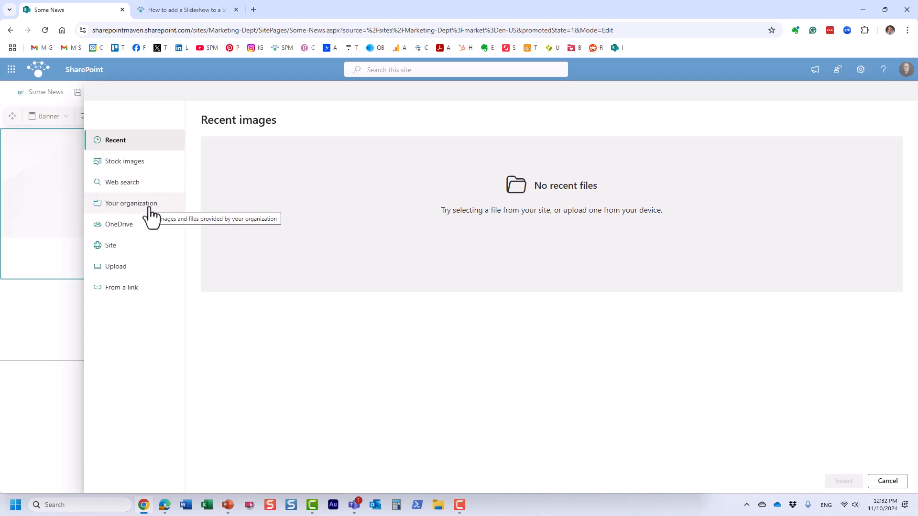
click(152, 167)
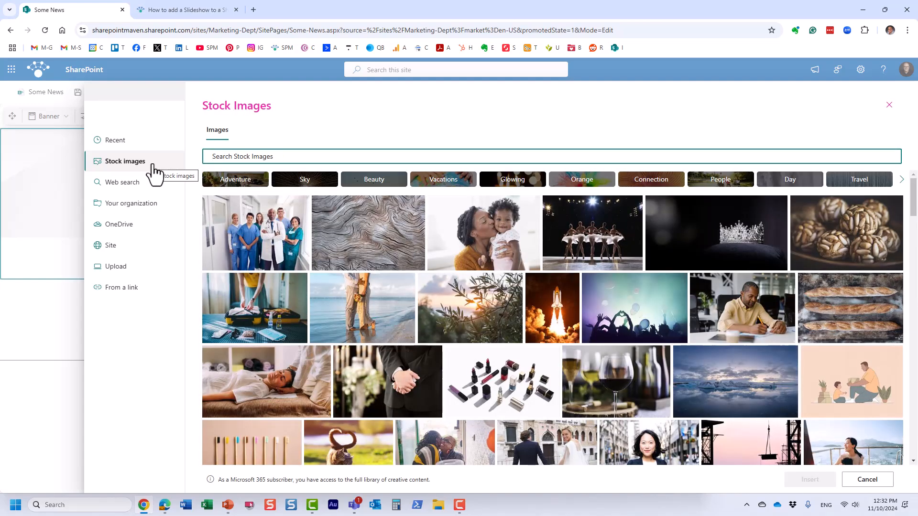
click(293, 429)
click(809, 480)
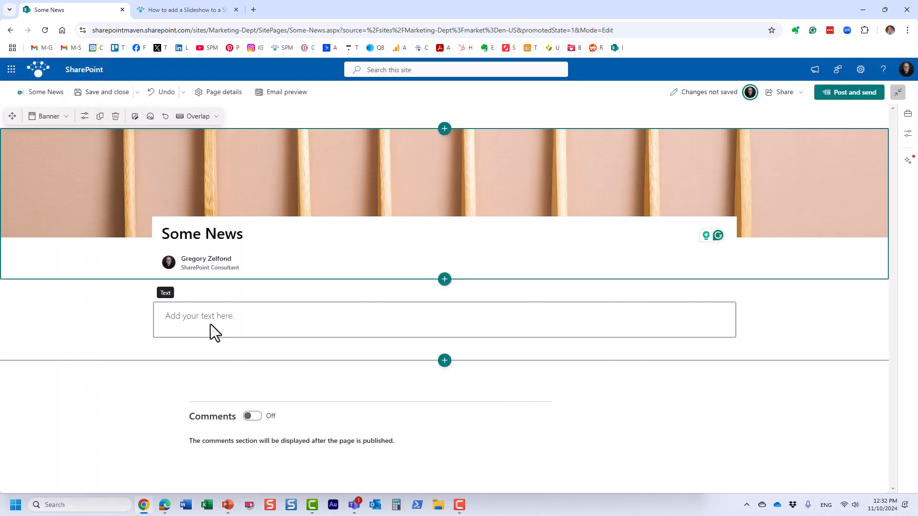
click(195, 320)
text(Hello)
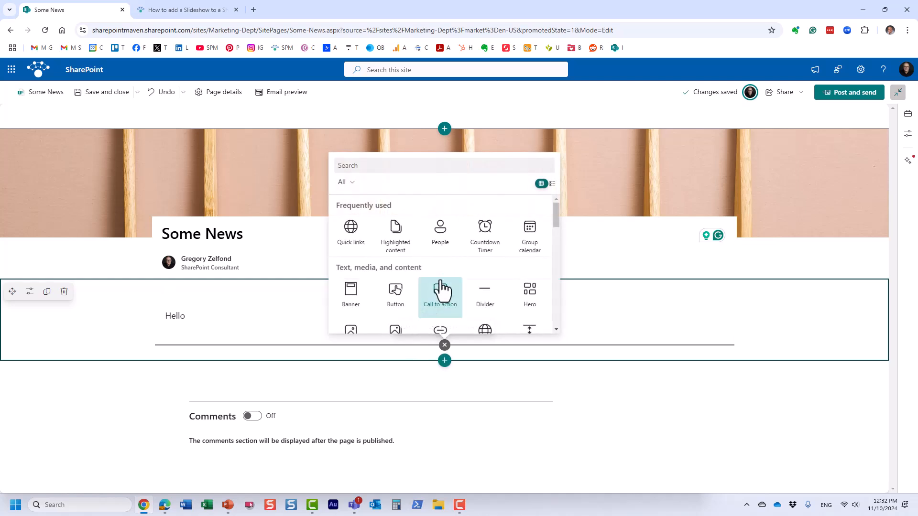
Look through the web parts available to add below the post's body text.
scroll(488, 274, down, 1)
scroll(487, 293, down, 2)
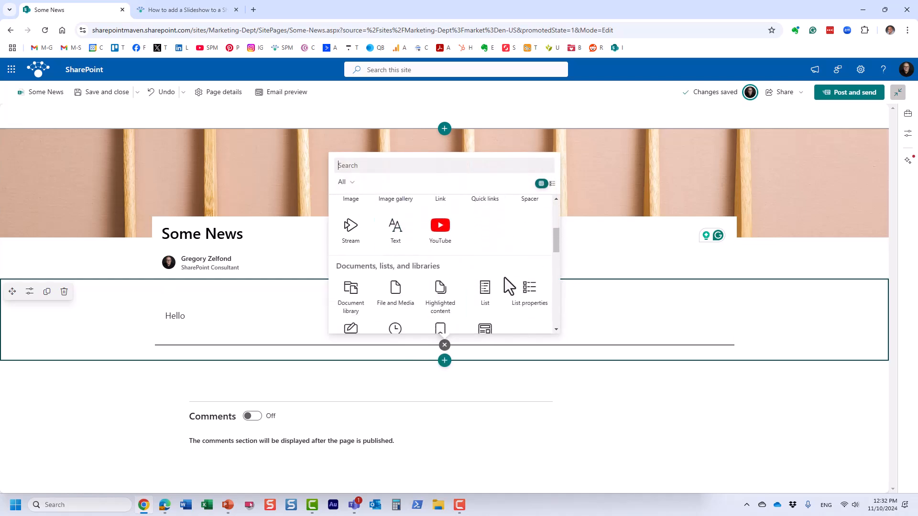
scroll(507, 282, down, 1)
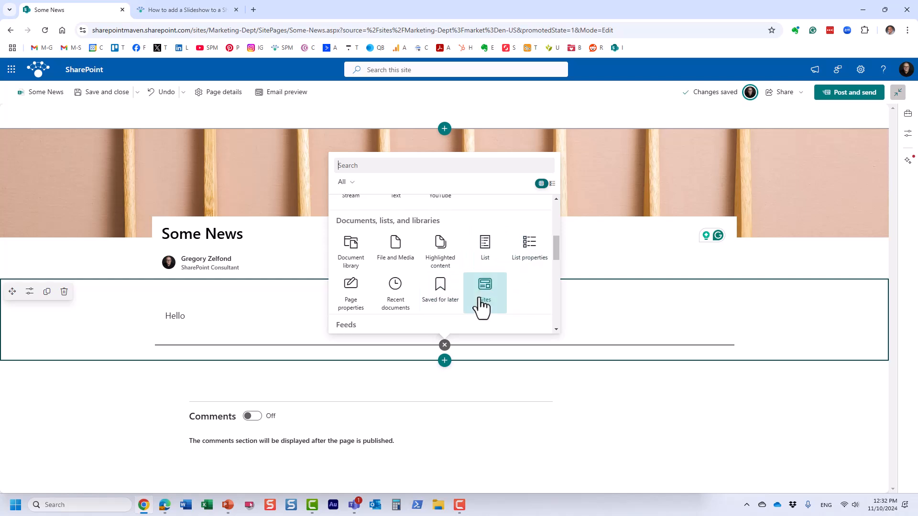
scroll(479, 296, down, 3)
scroll(479, 297, down, 1)
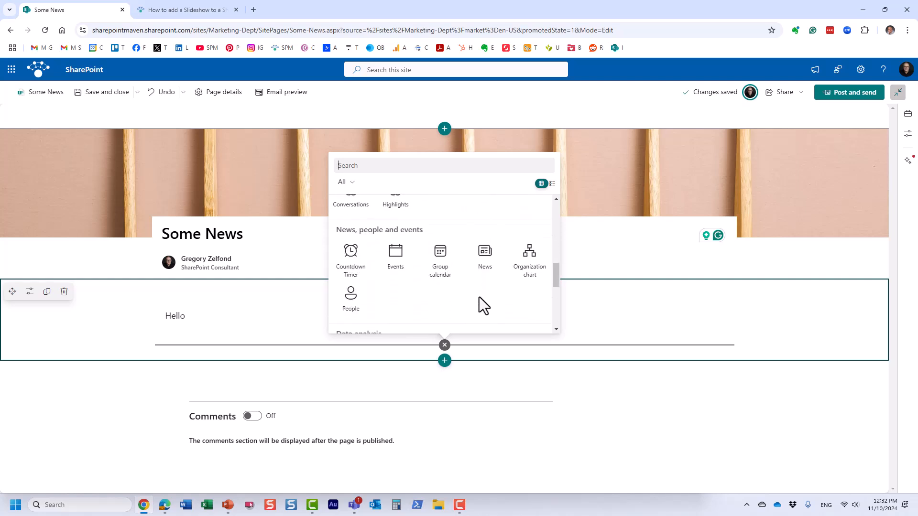
click(288, 368)
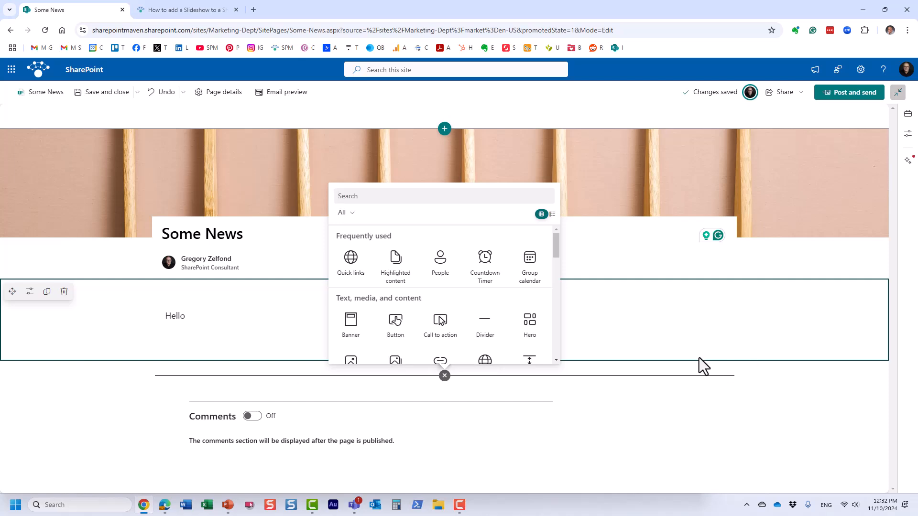
Post the "Some News" page, skip sending it as an email, and return to the Marketing home page.
click(752, 403)
click(853, 98)
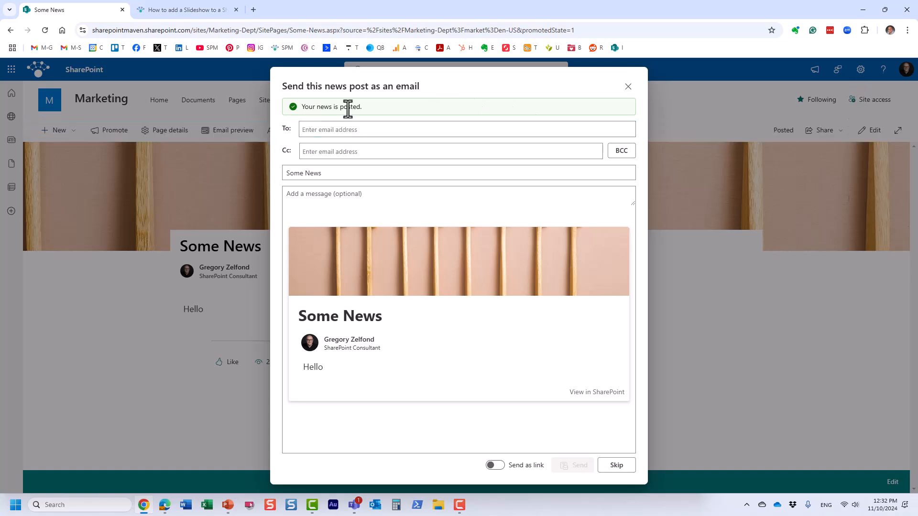
click(321, 129)
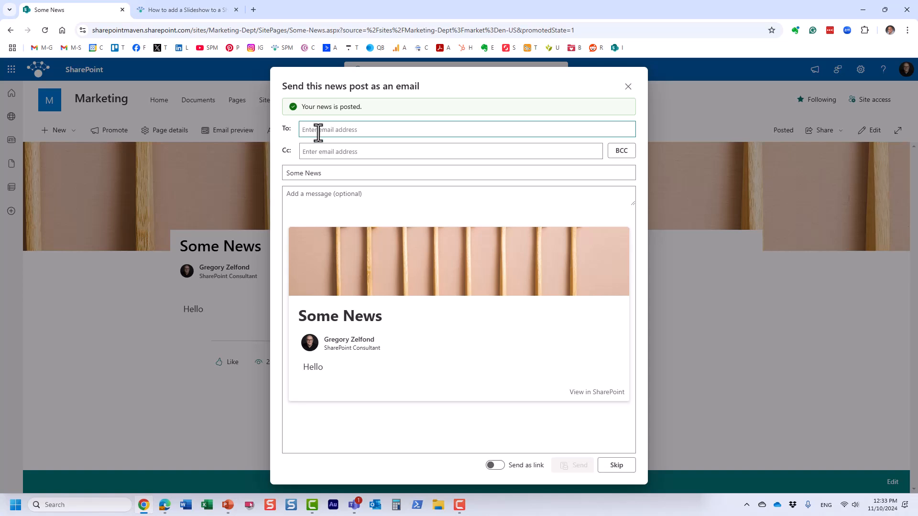
click(307, 129)
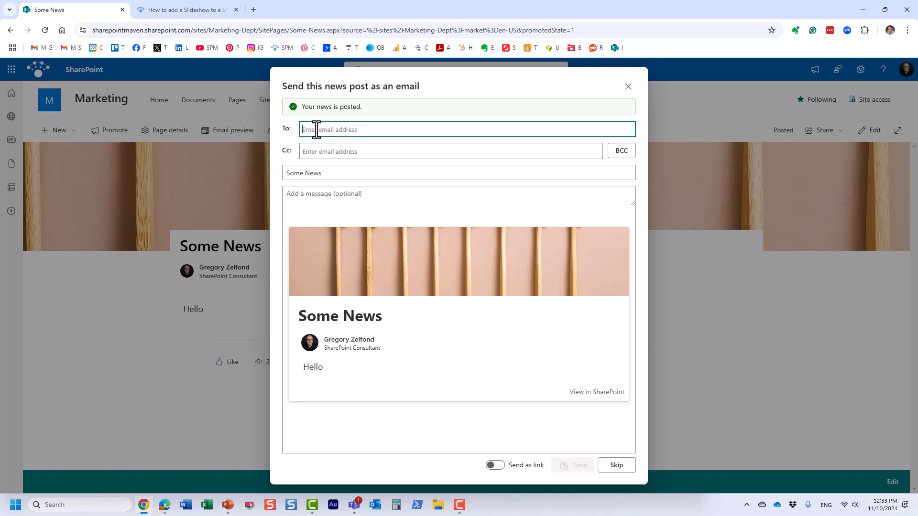
click(616, 467)
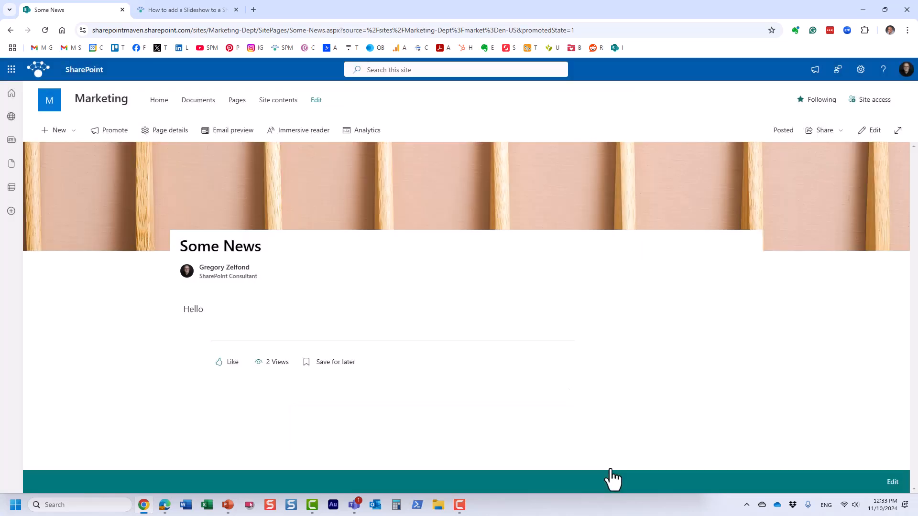
click(158, 101)
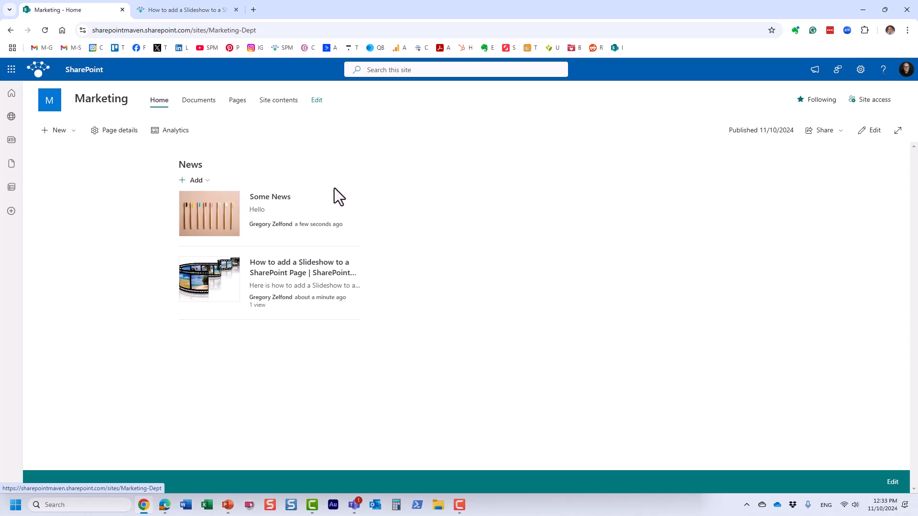
Examine the two news posts stored in the Site Pages library from the site contents, and return to the home page.
click(861, 70)
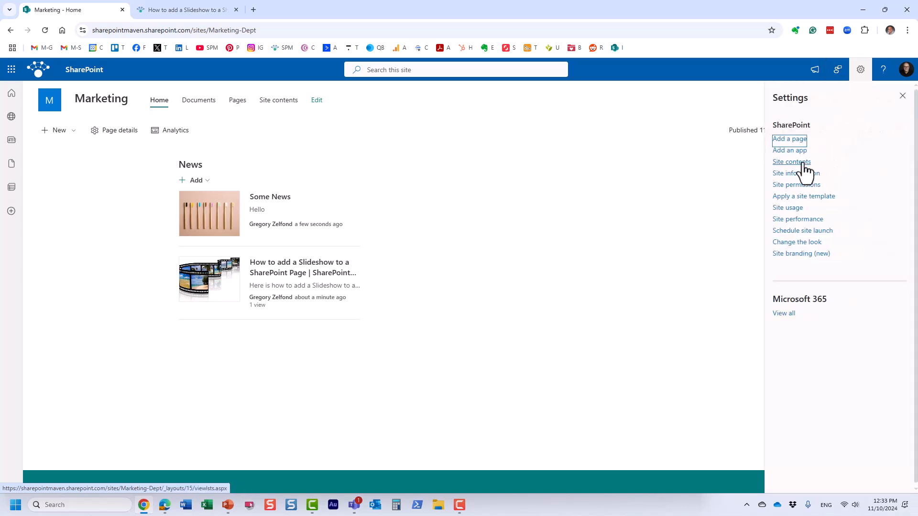
click(803, 163)
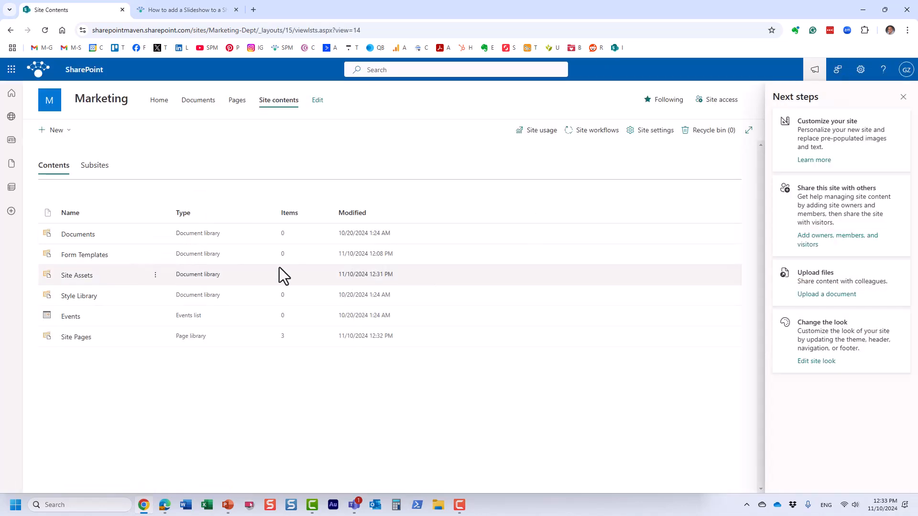
click(901, 95)
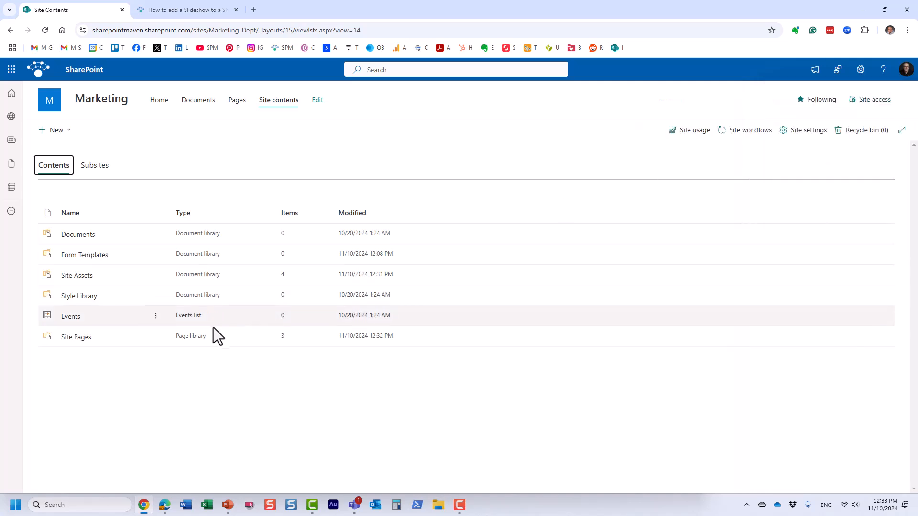
click(81, 343)
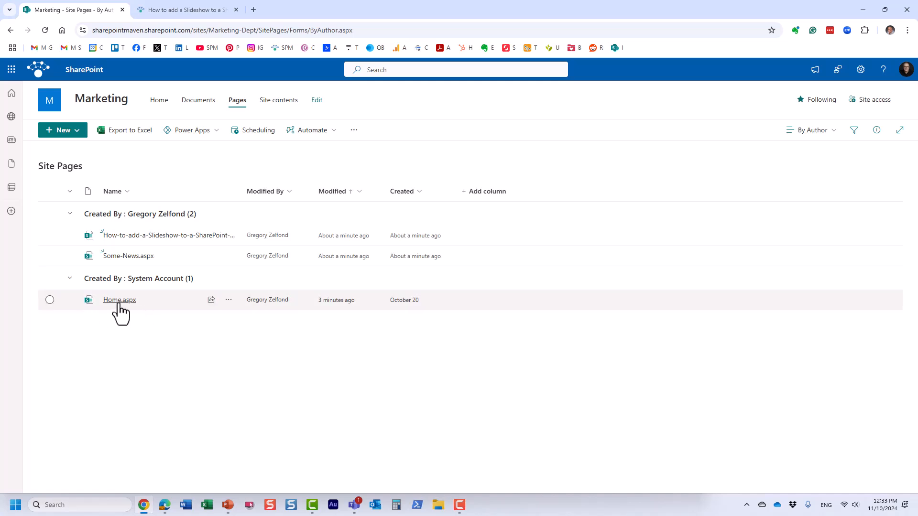
click(50, 256)
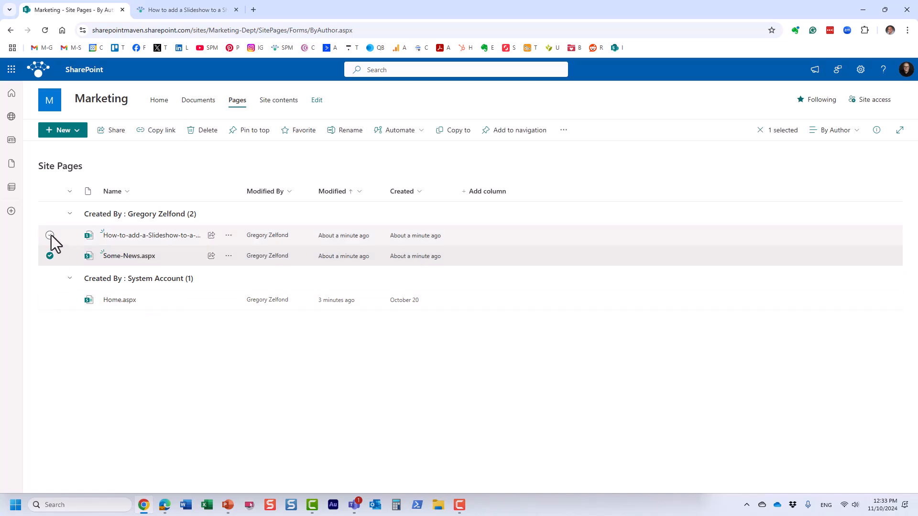
click(49, 236)
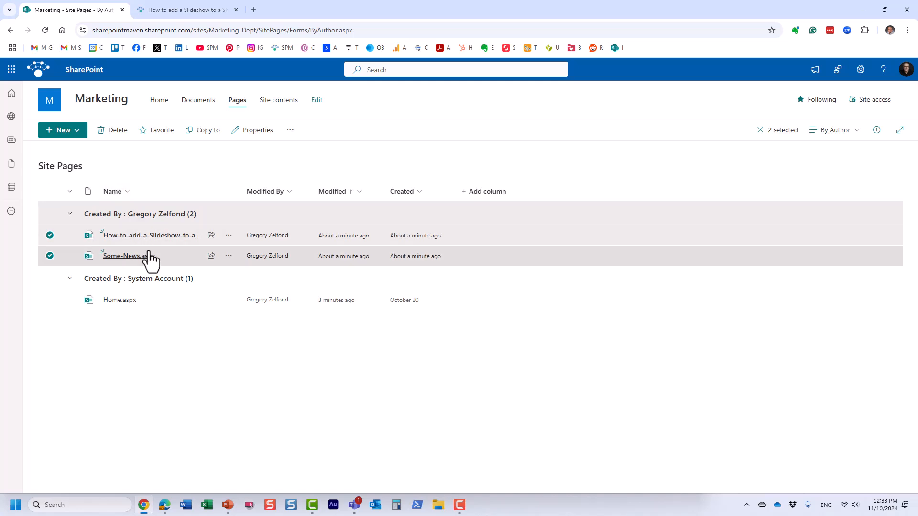
click(190, 257)
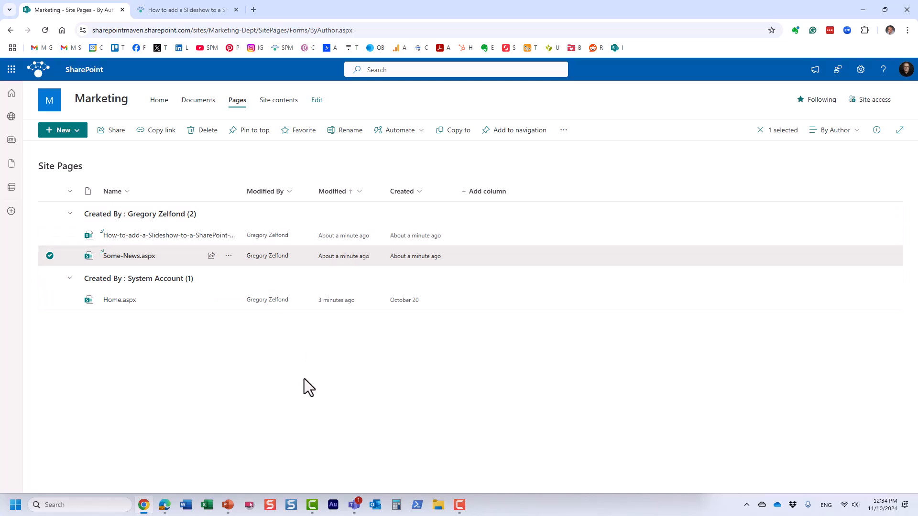
click(119, 111)
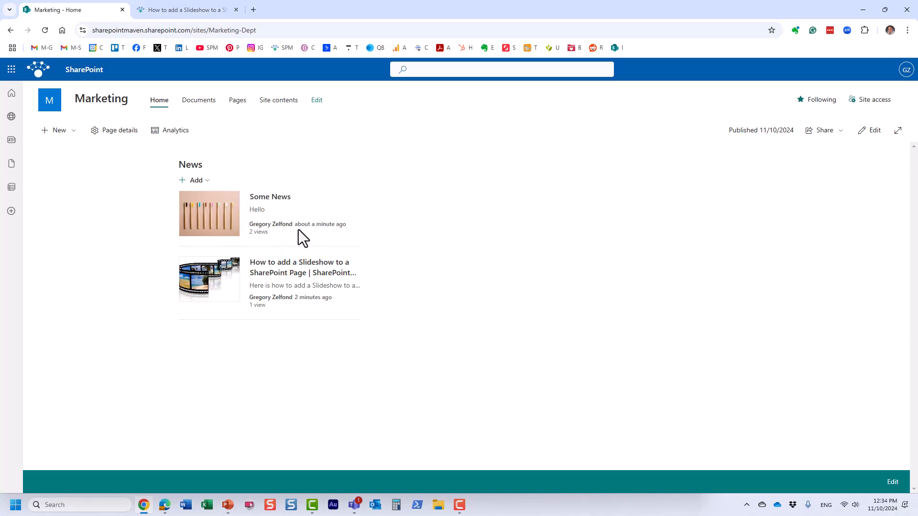
Open the home page's News web part settings, try the Hub News layout, and set it back to Side-by-side.
click(872, 132)
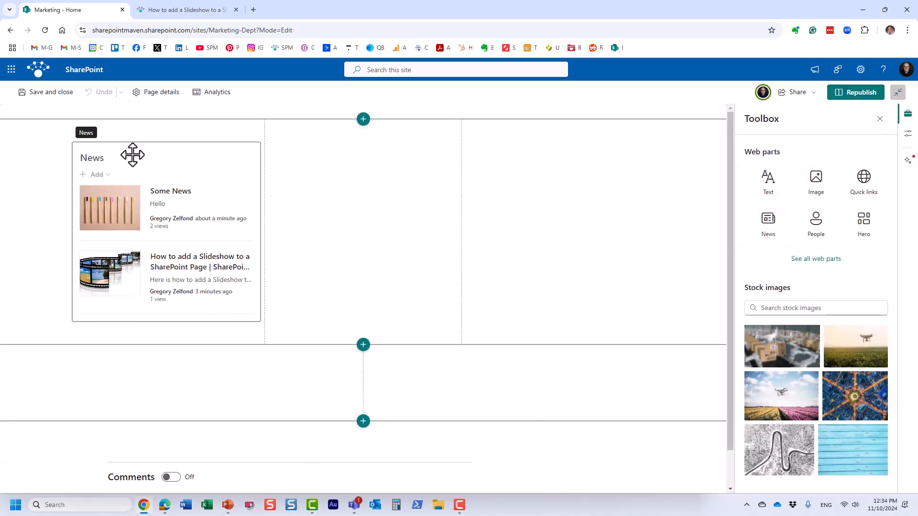
click(131, 153)
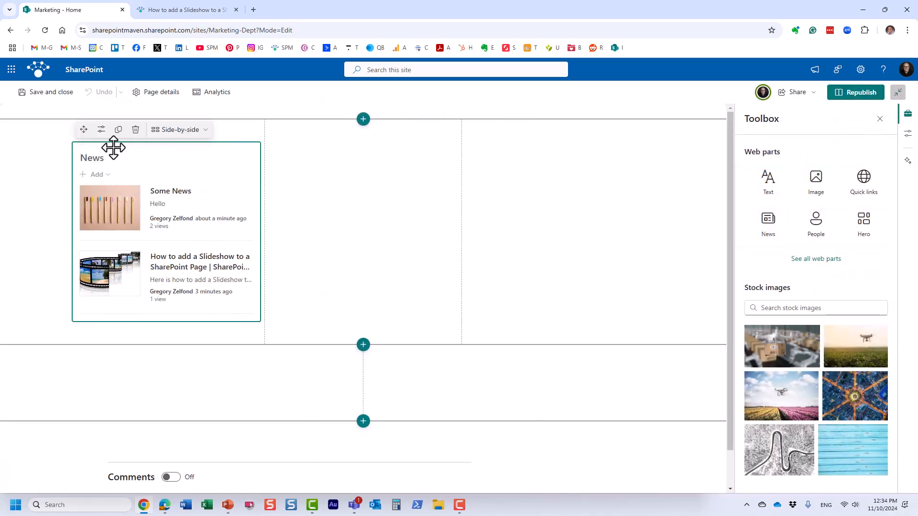
click(102, 130)
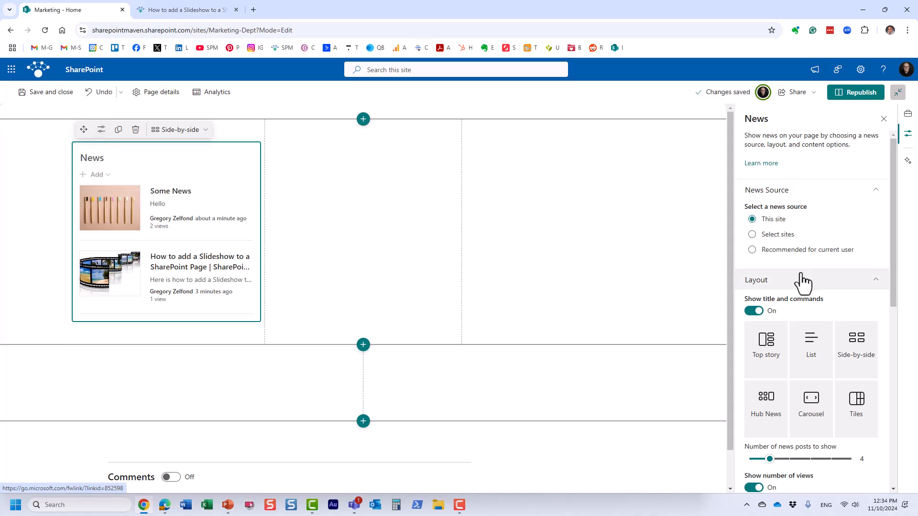
scroll(798, 260, down, 1)
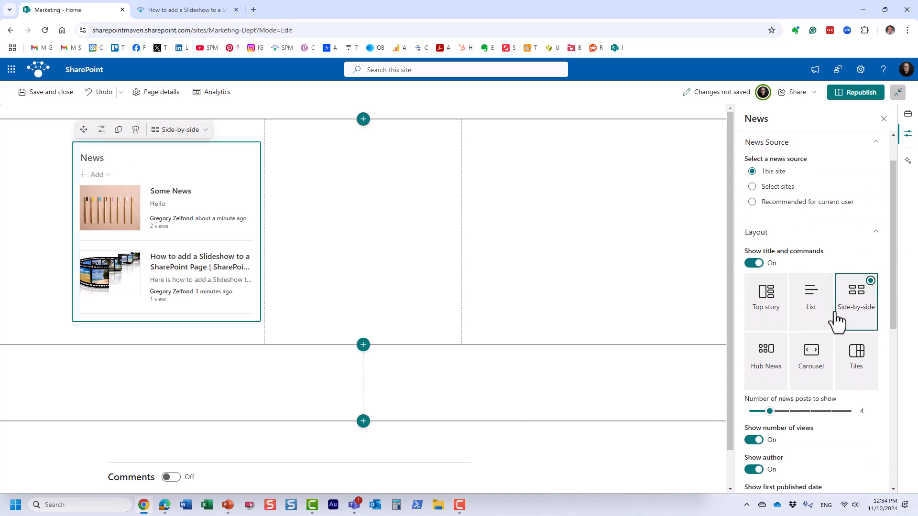
click(767, 366)
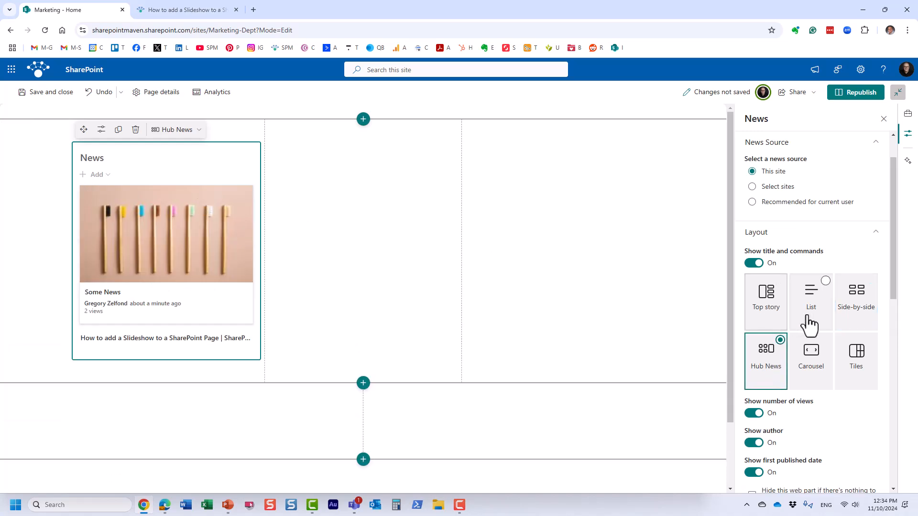
click(866, 317)
Review the News web part's display, filter, audience targeting and organize options, and republish the home page.
scroll(812, 342, down, 2)
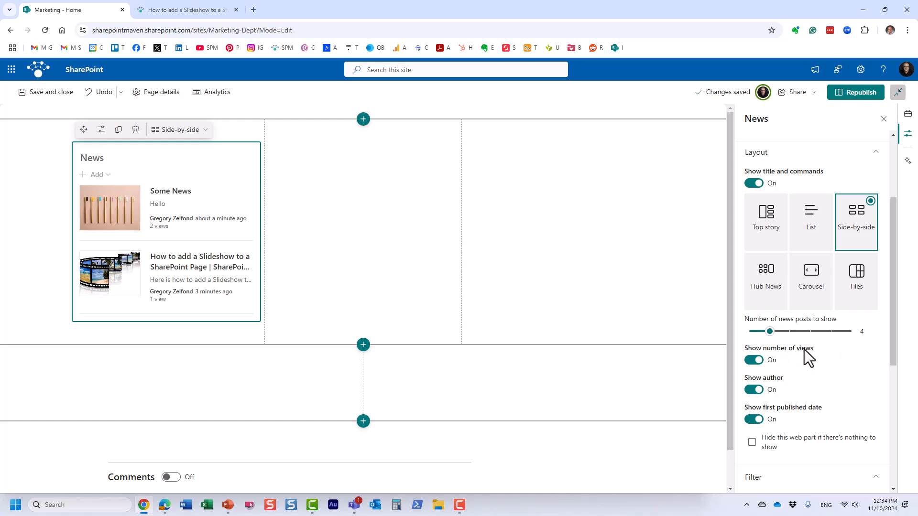
scroll(804, 382, down, 1)
scroll(802, 383, down, 1)
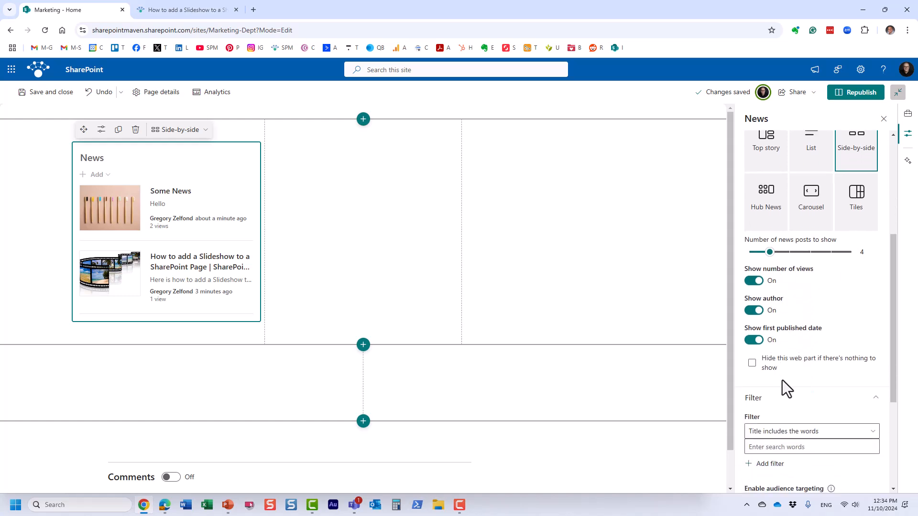
scroll(787, 398, down, 3)
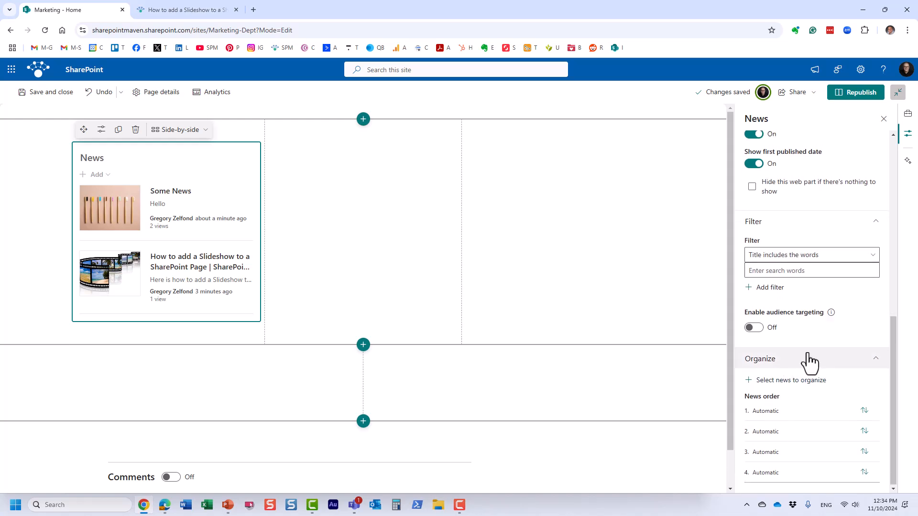
scroll(811, 366, up, 2)
scroll(810, 364, up, 4)
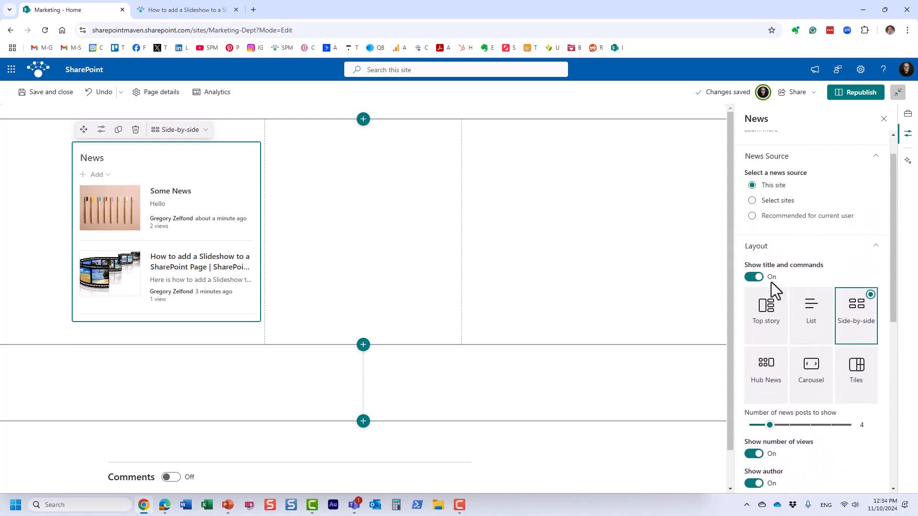
scroll(796, 318, up, 1)
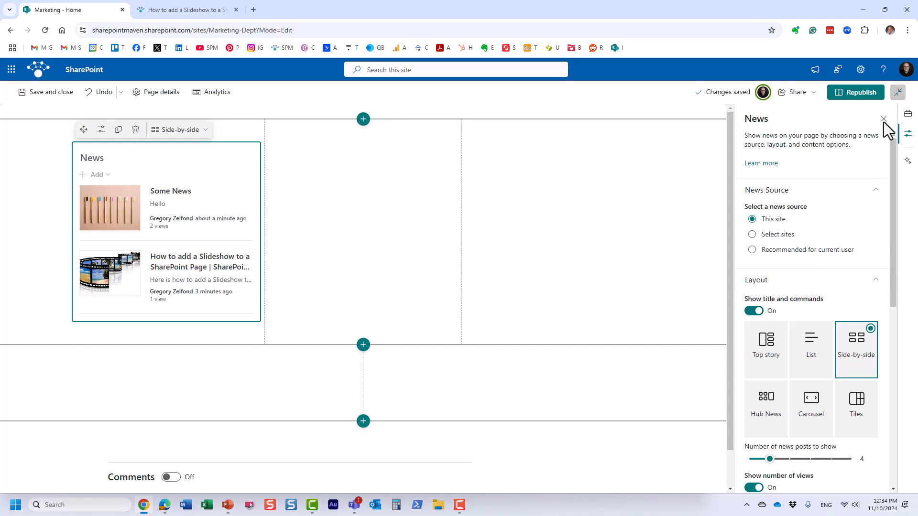
click(856, 93)
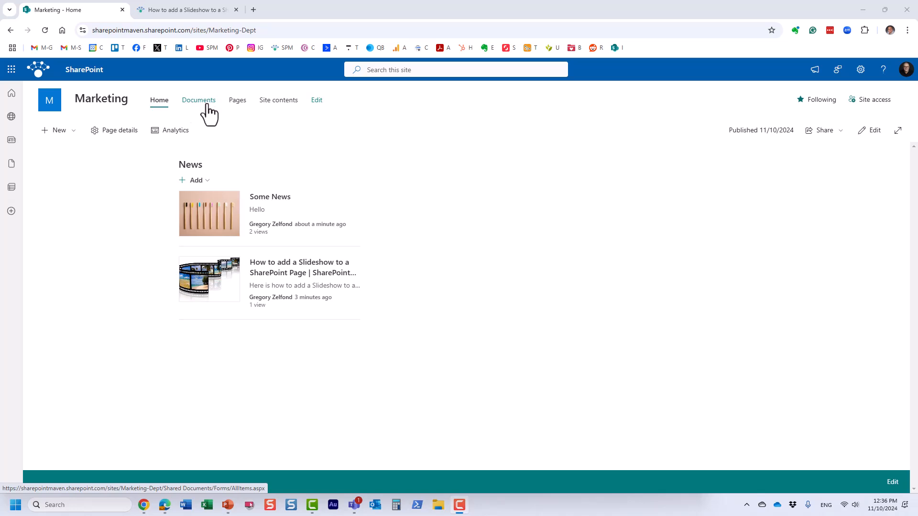
Open the Documents library from the site contents and create a red folder named "Logos" in it.
click(863, 71)
click(804, 162)
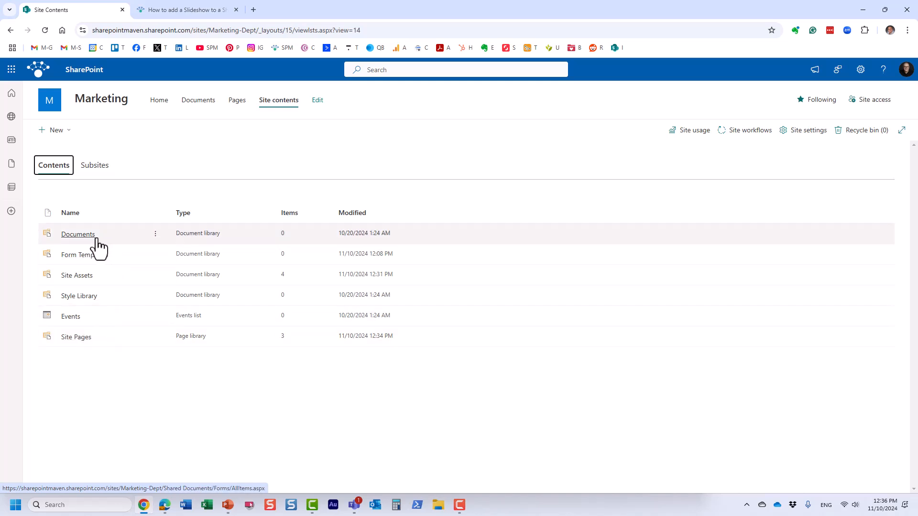
click(80, 236)
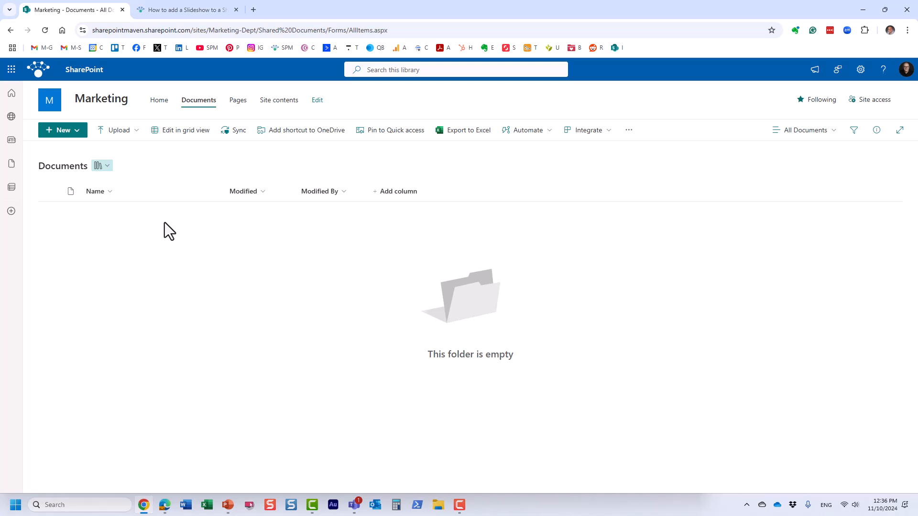
click(78, 133)
click(63, 149)
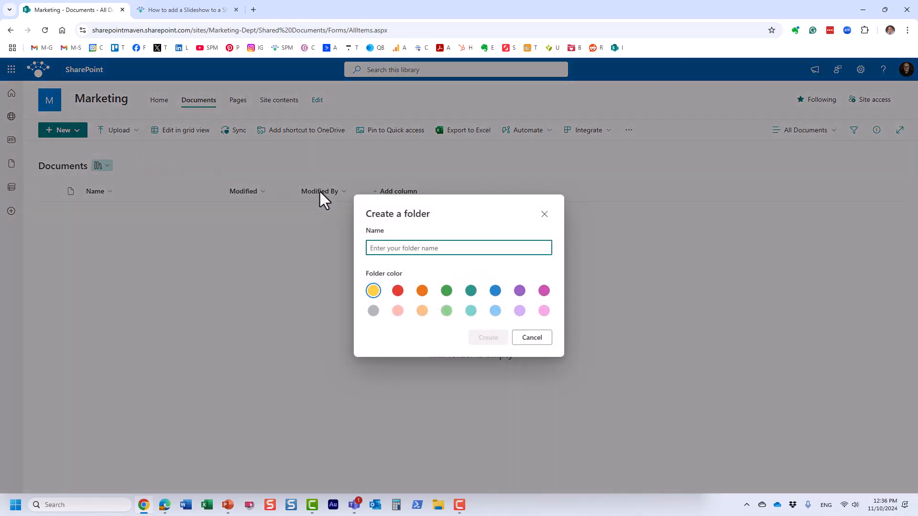
text(Logos)
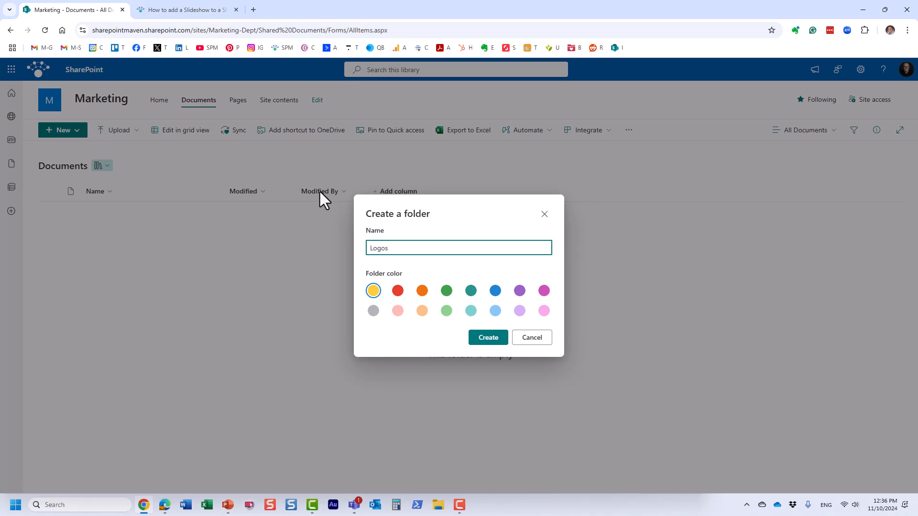
click(397, 291)
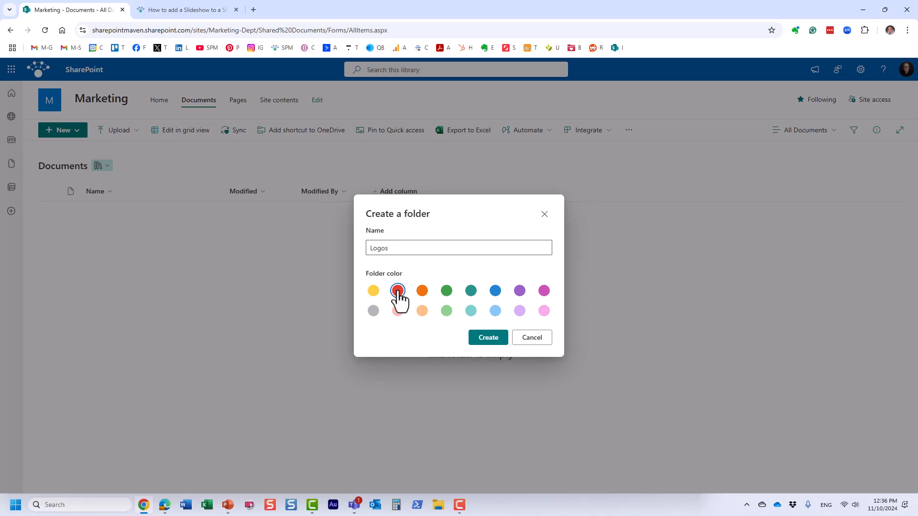
click(484, 338)
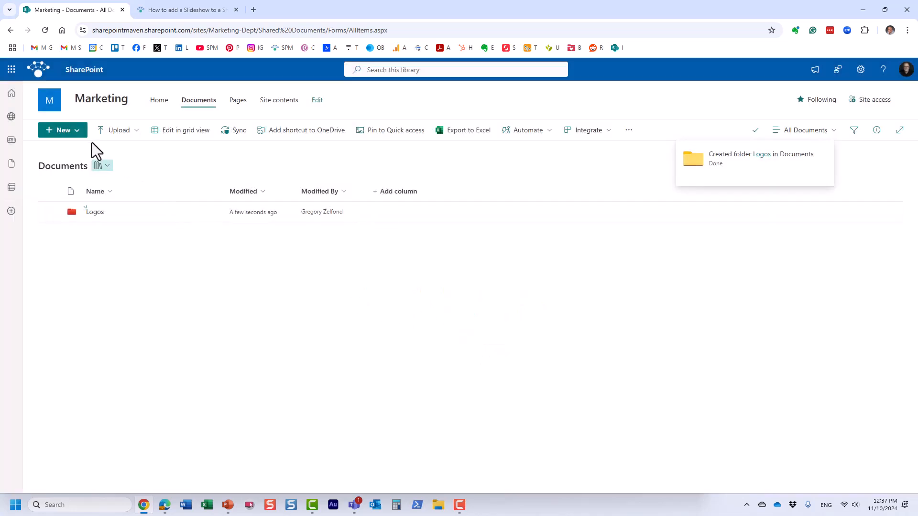
Create a blue folder named "Brand Guidelines" in the Documents library.
click(77, 130)
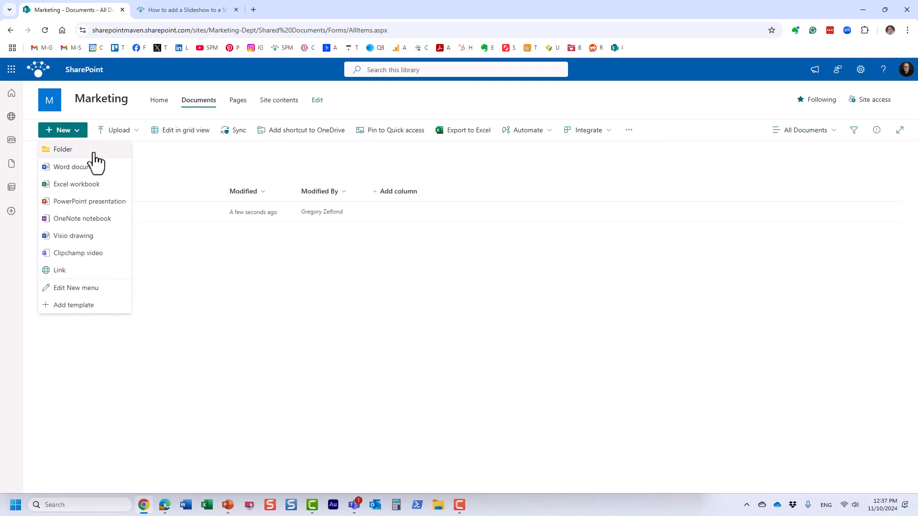
click(92, 152)
click(459, 248)
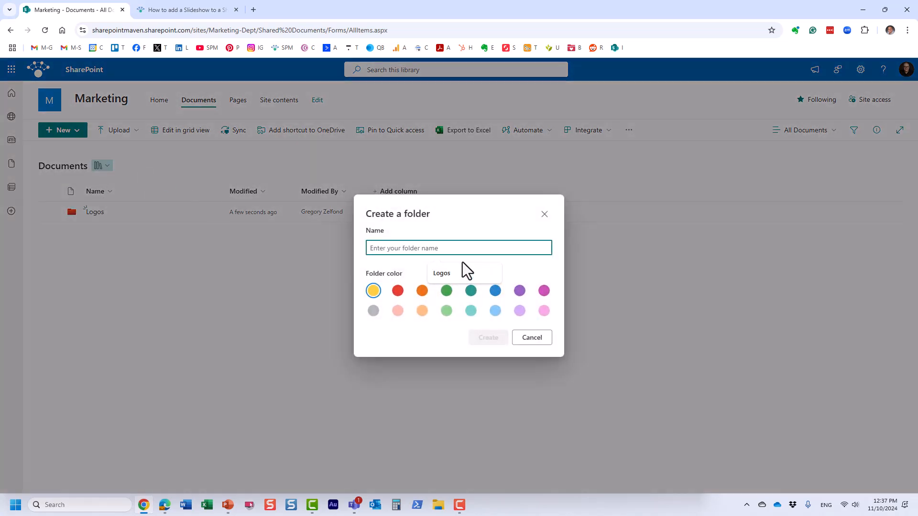
text(Brabd)
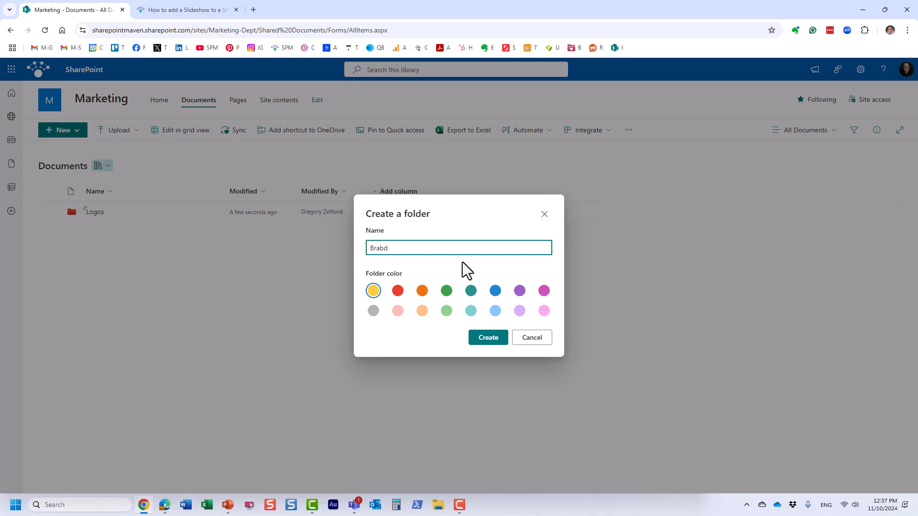
key(BackSpace)
key(BackSpace)
text(nd Guidelines)
click(495, 311)
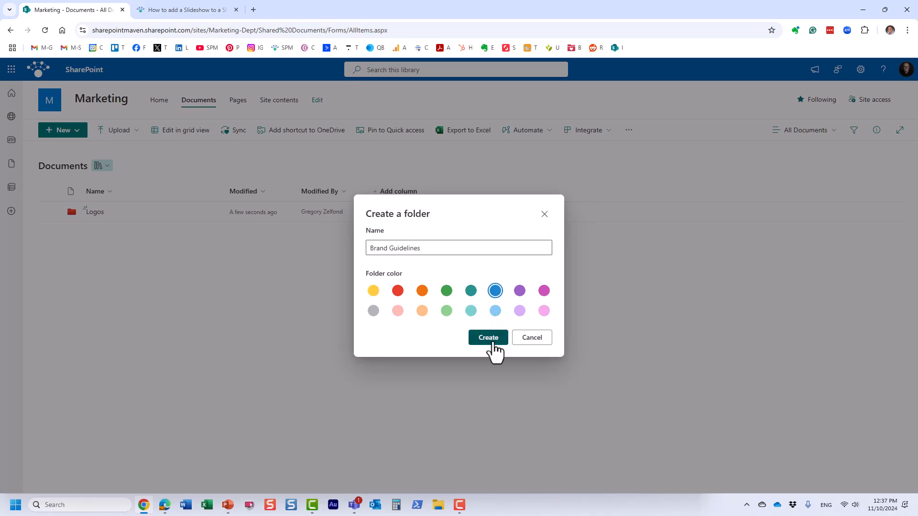
click(492, 340)
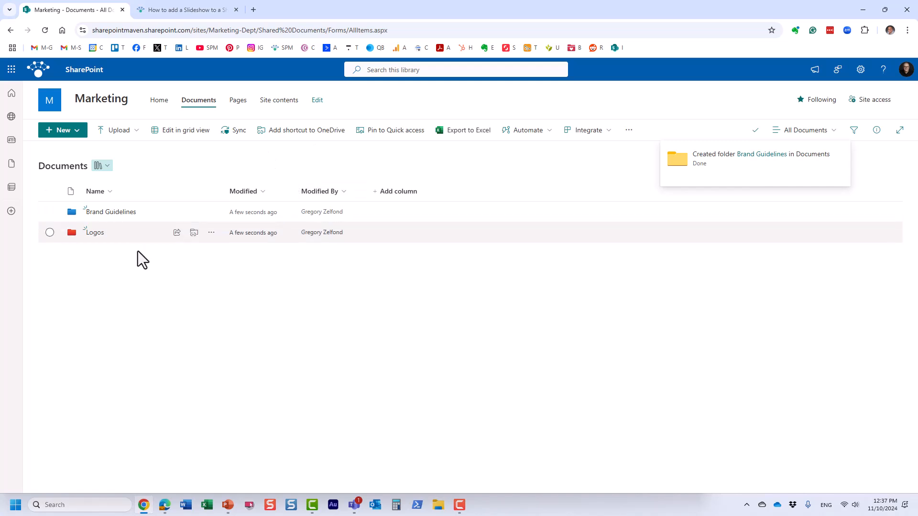
Look inside the Brand Guidelines folder, then compare the site's home page with the Documents library.
click(117, 213)
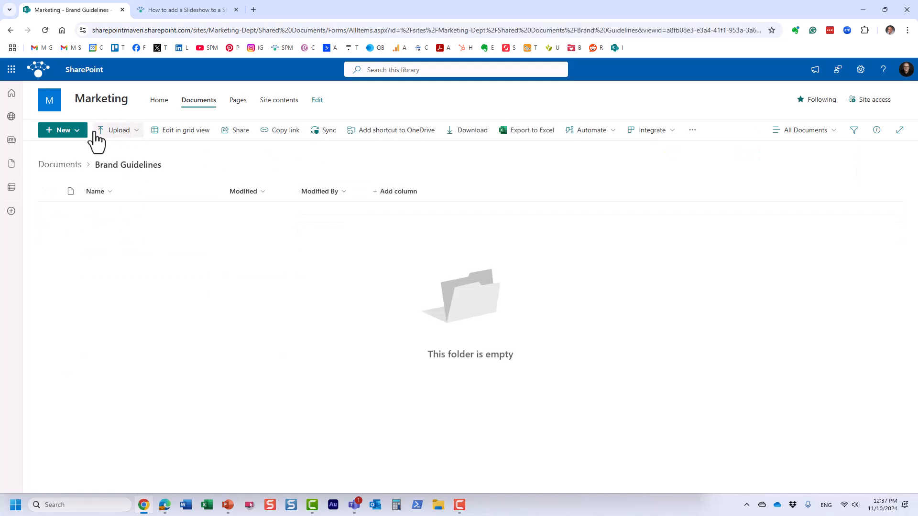
click(70, 166)
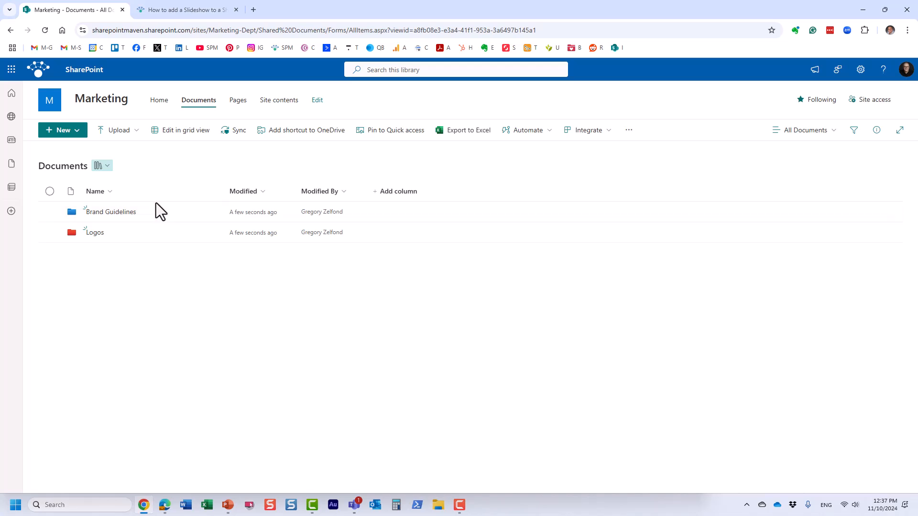
click(109, 100)
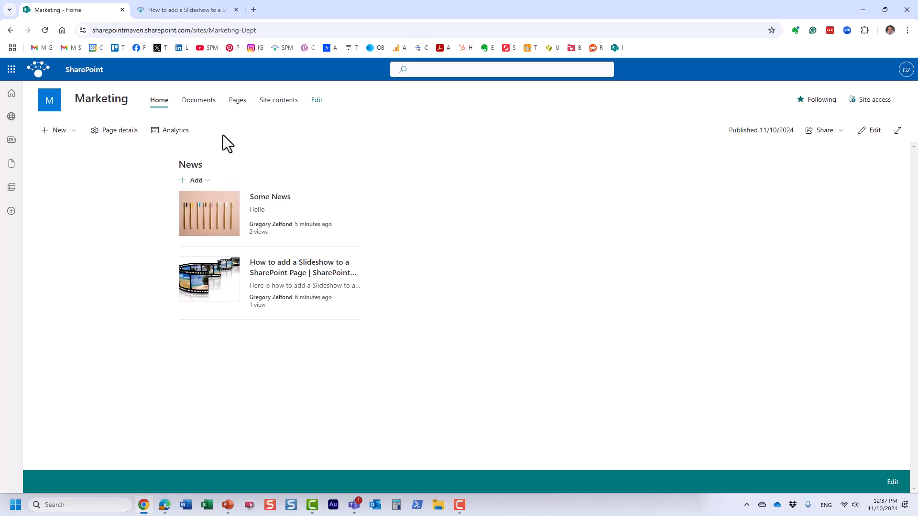
click(191, 102)
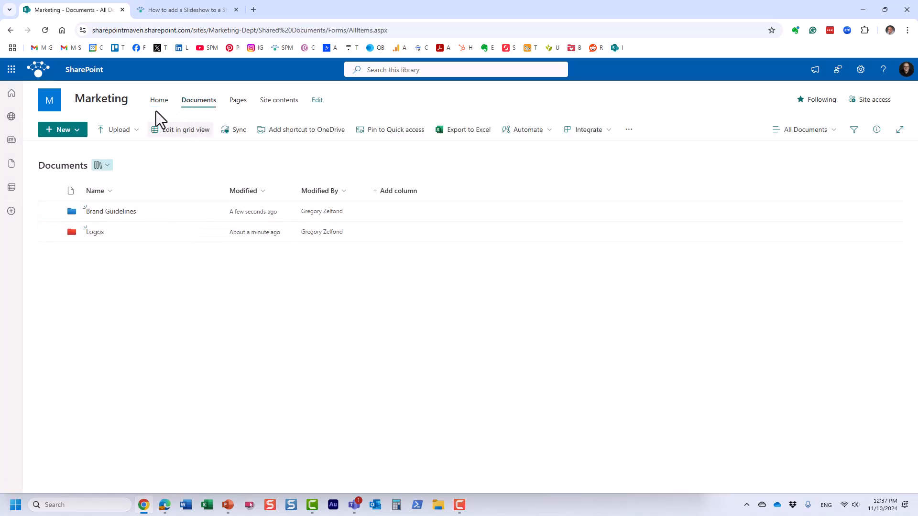
Edit the home page and add a Document library web part showing the Documents library to the section's second column.
click(103, 99)
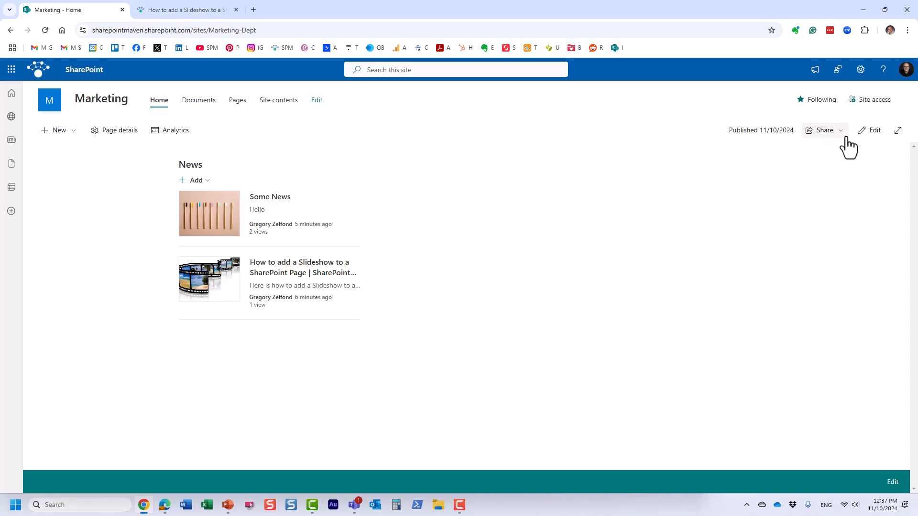
click(869, 131)
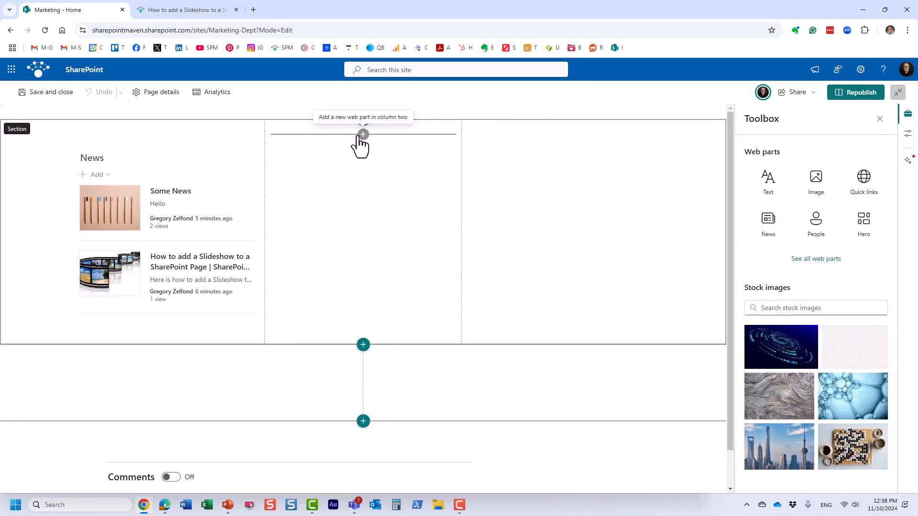
click(363, 135)
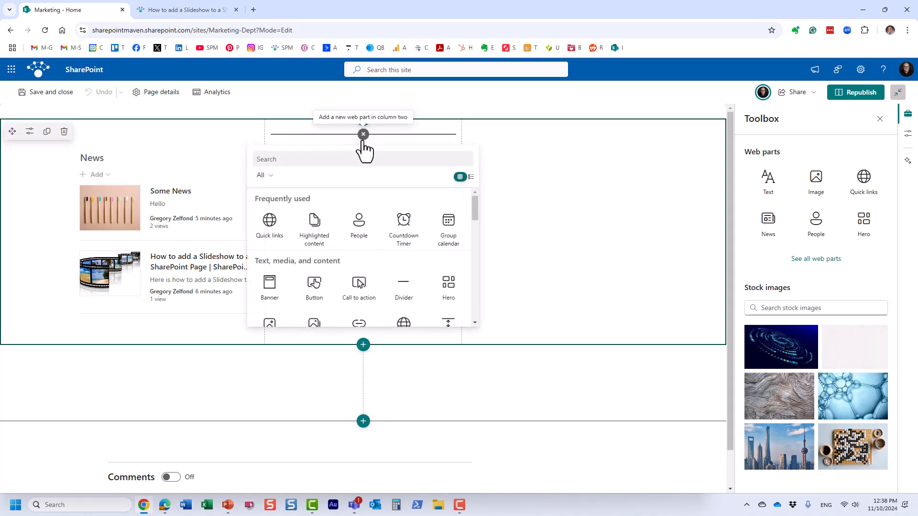
scroll(362, 213, down, 3)
scroll(361, 220, down, 1)
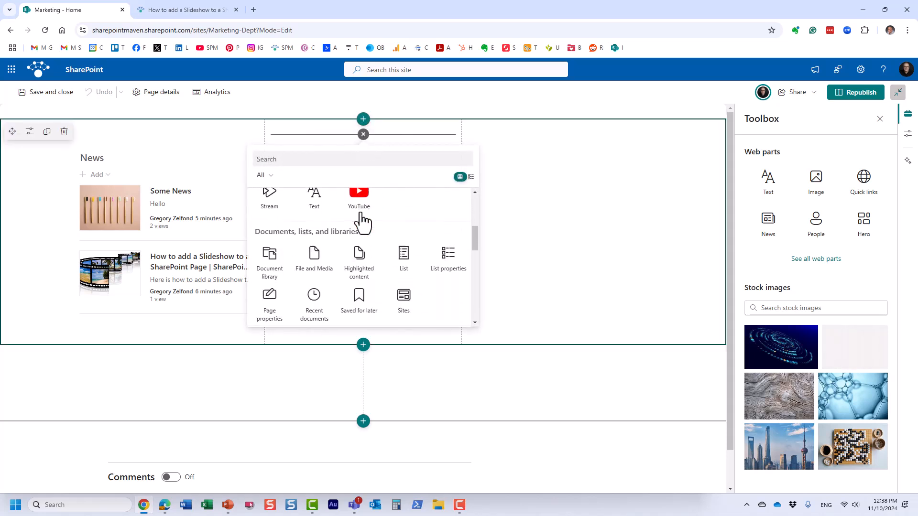
click(273, 266)
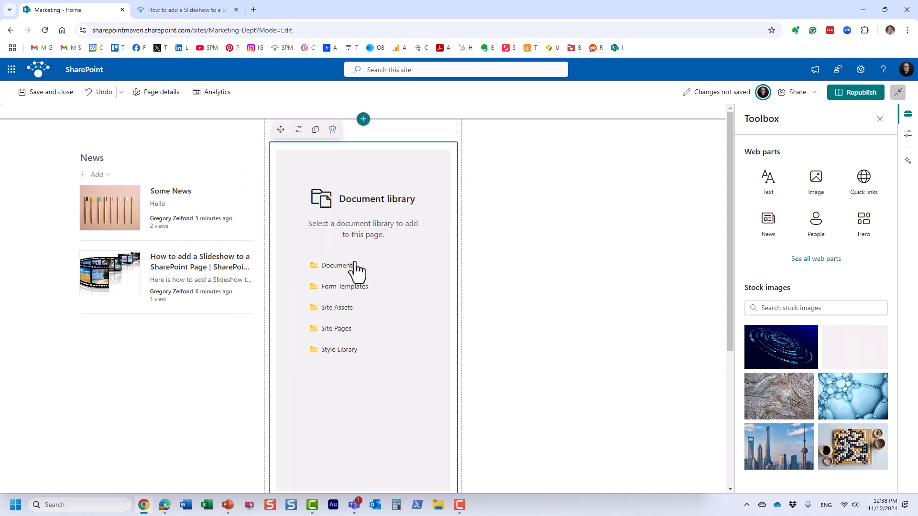
click(338, 266)
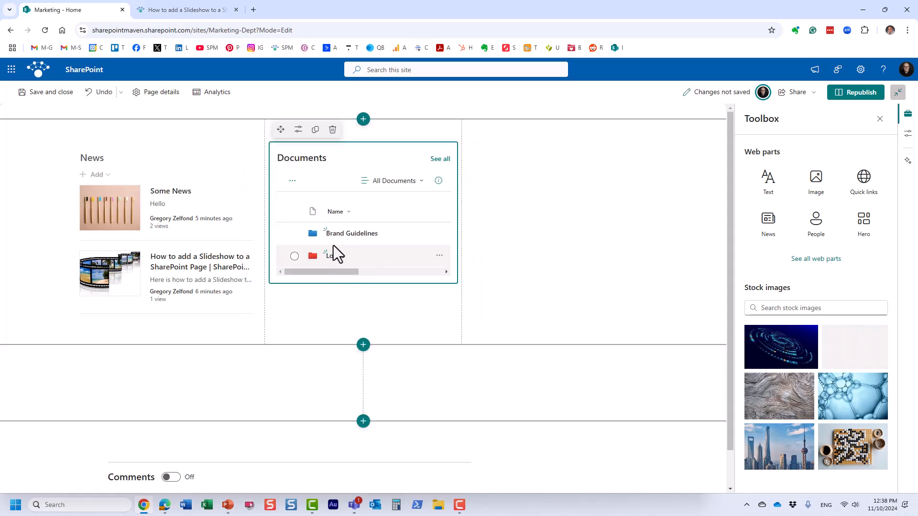
Hide the command bar and the "See all" button in the Documents web part and apply the settings.
click(880, 119)
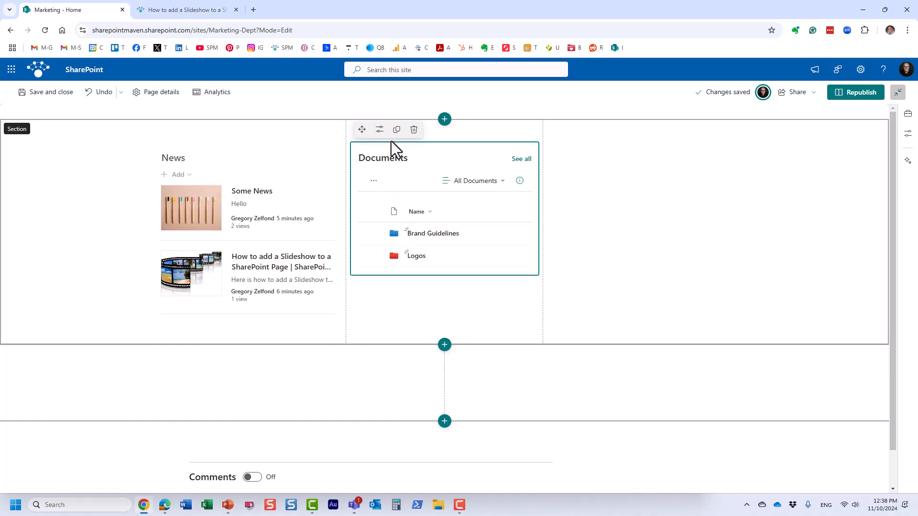
click(379, 130)
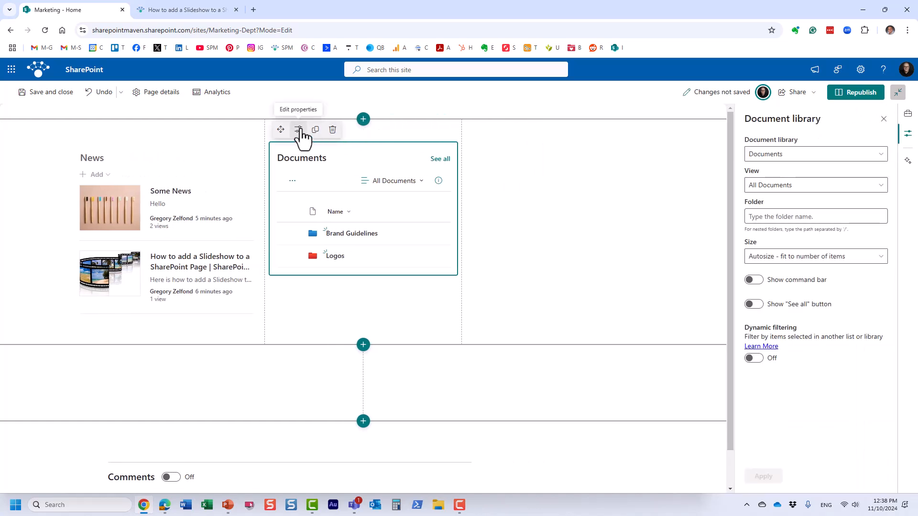
click(756, 281)
click(758, 310)
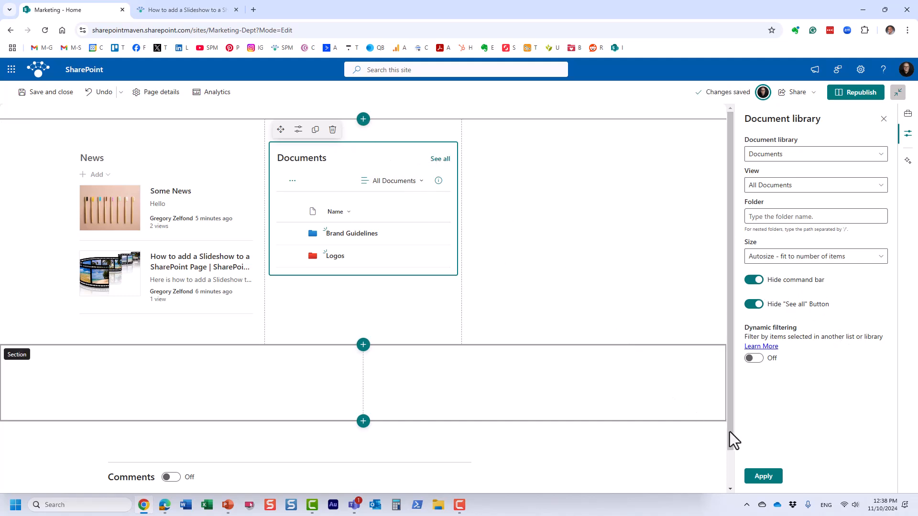
click(765, 477)
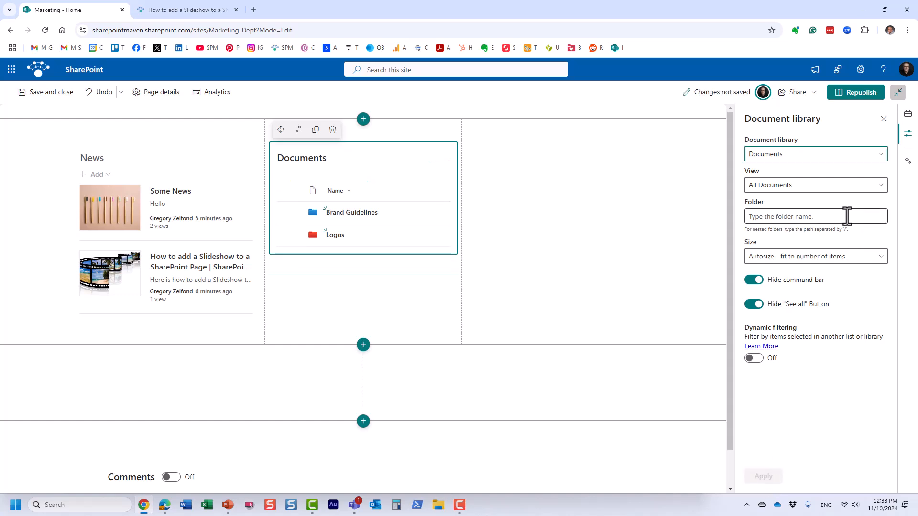
Republish the home page, open the Brand Guidelines folder inside the Documents web part, and return to the library root.
click(863, 95)
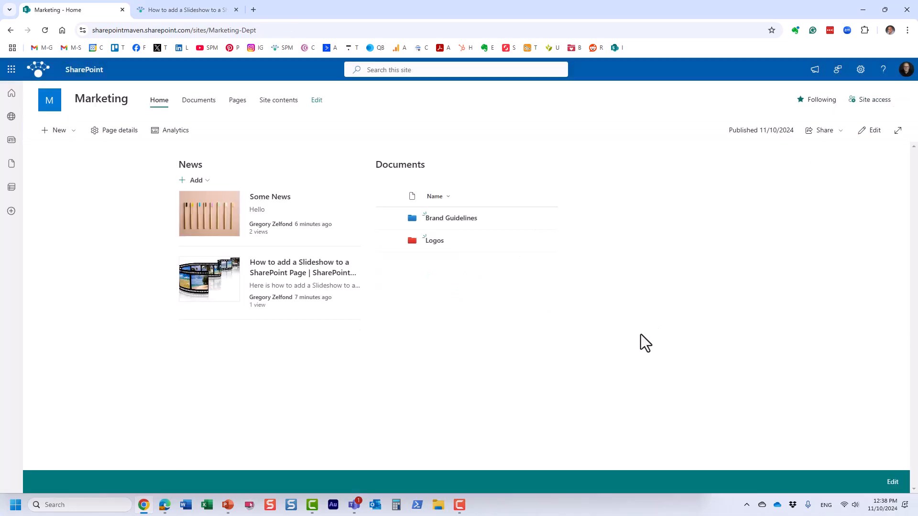
click(452, 220)
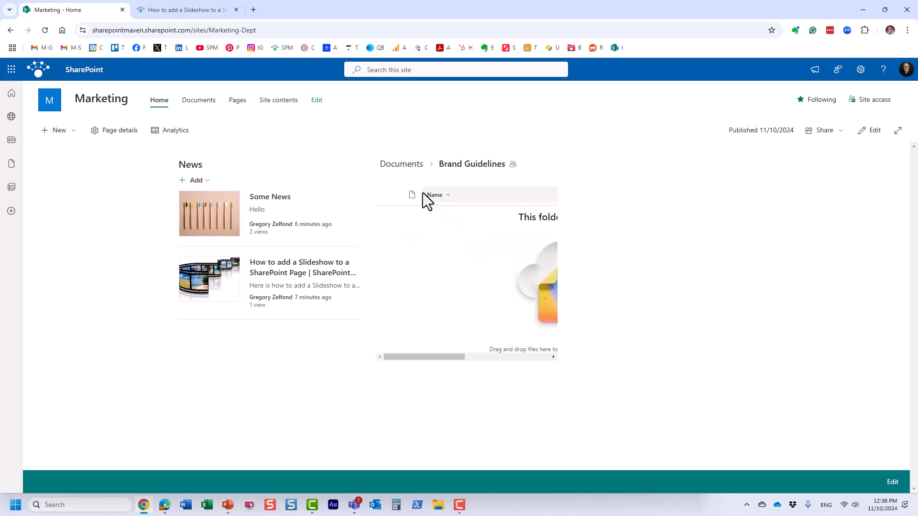
click(401, 165)
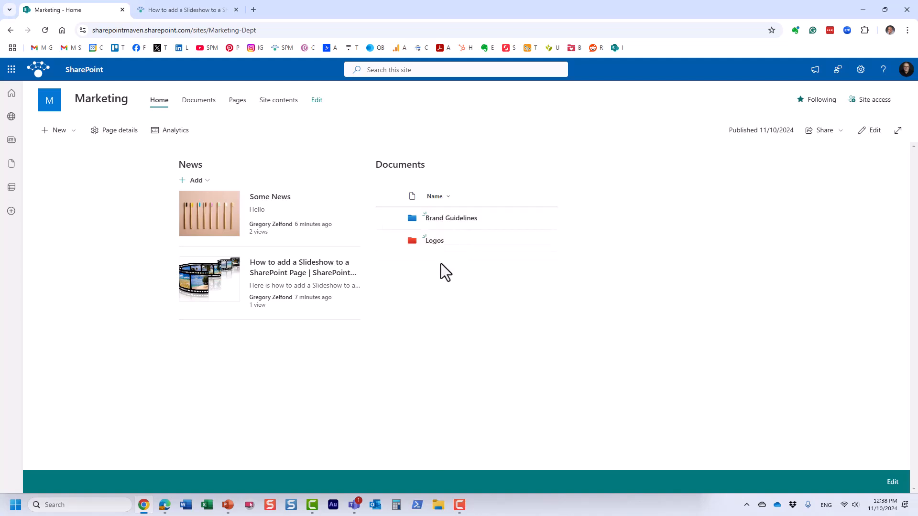
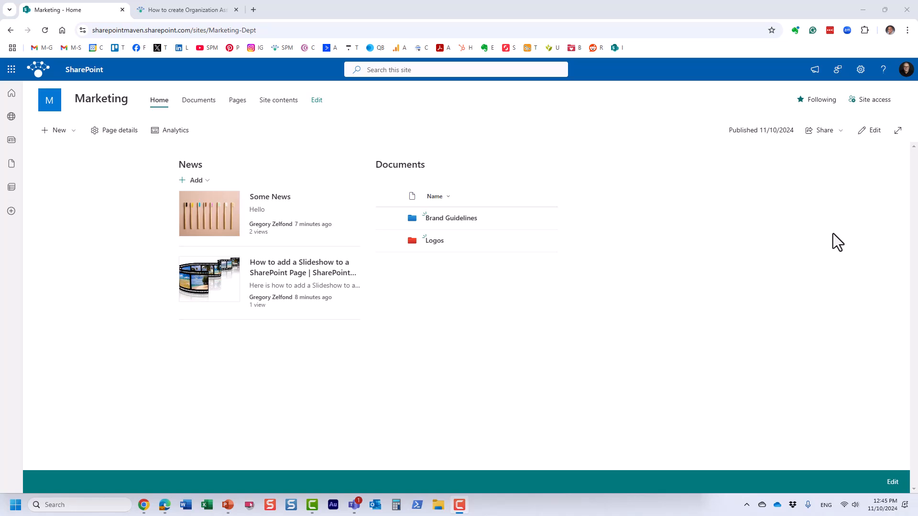
Reopen the home page for editing and review the empty two-column section's background options, including the stock images.
click(874, 136)
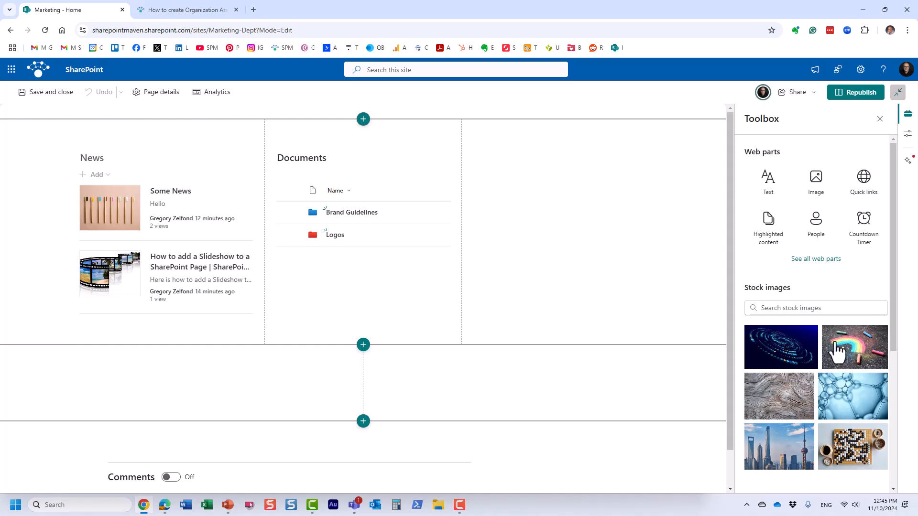
click(882, 120)
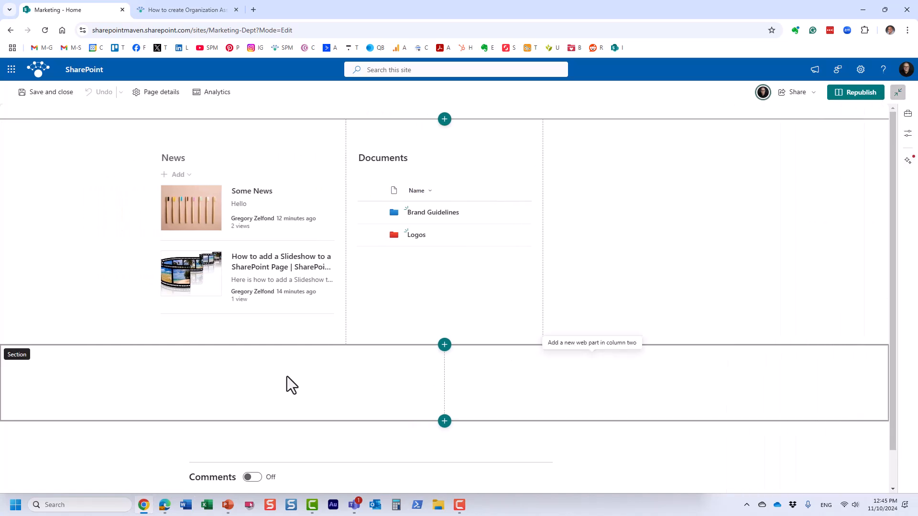
click(251, 379)
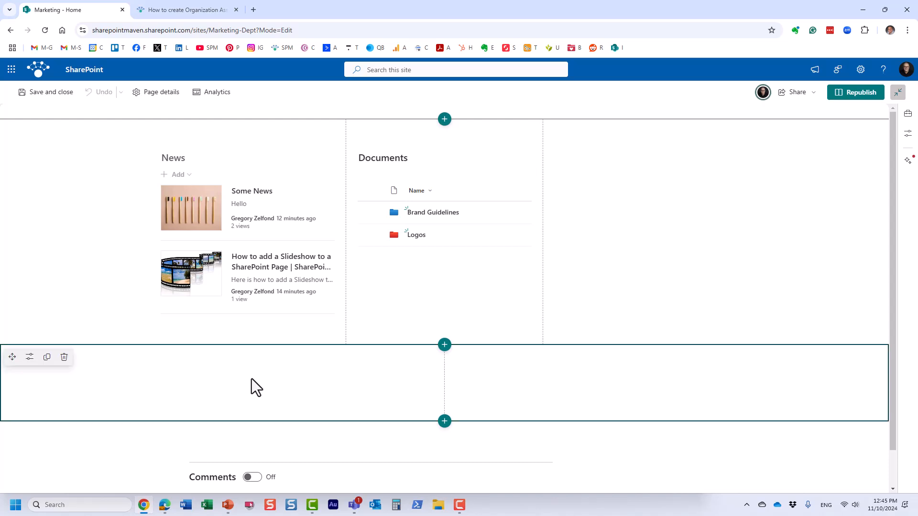
click(30, 358)
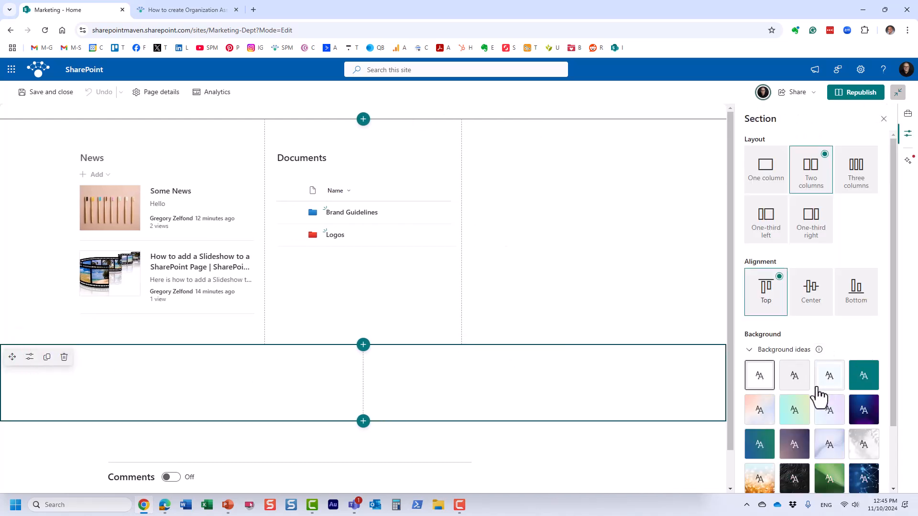
scroll(819, 393, down, 2)
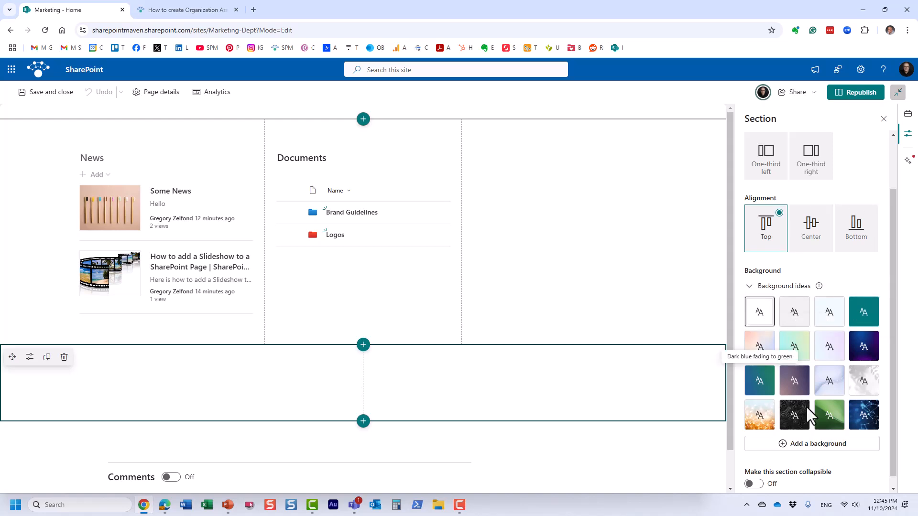
click(820, 447)
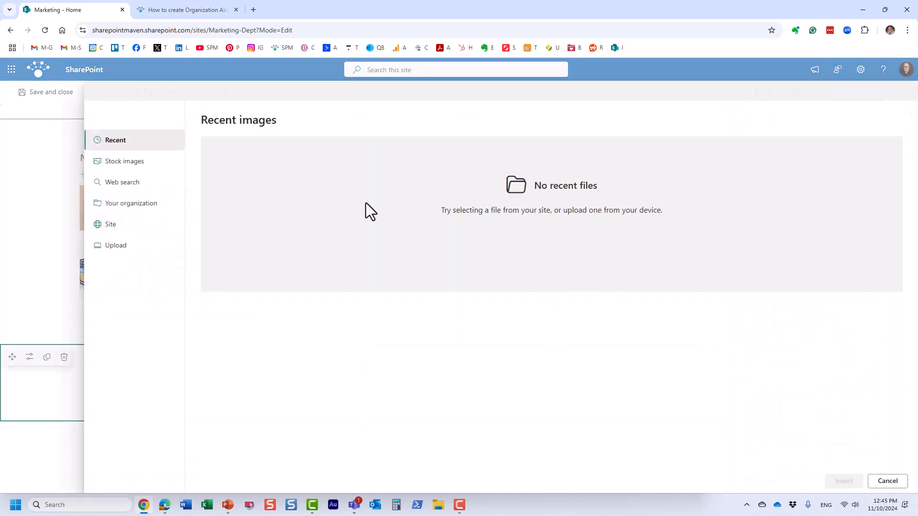
click(141, 164)
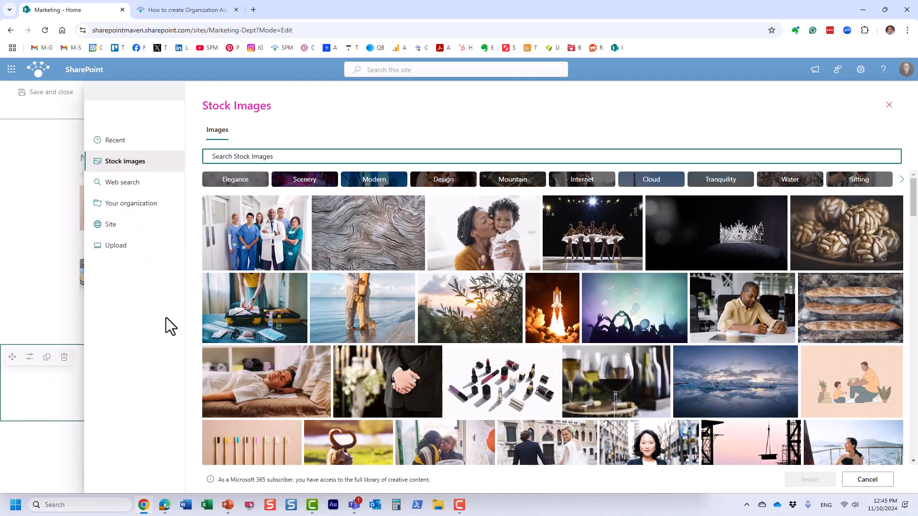
click(889, 106)
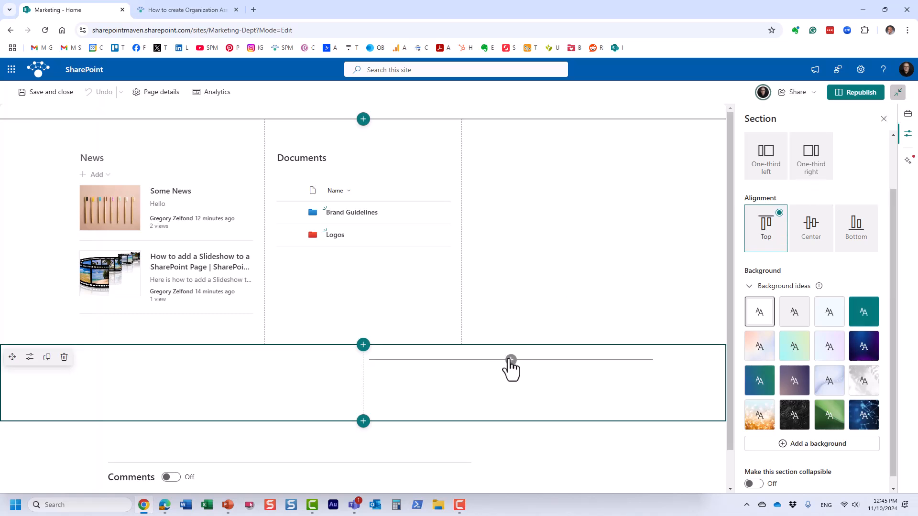
Add an Image web part to the second column of the two-column section and show the stock images as its source.
click(511, 361)
scroll(541, 291, down, 1)
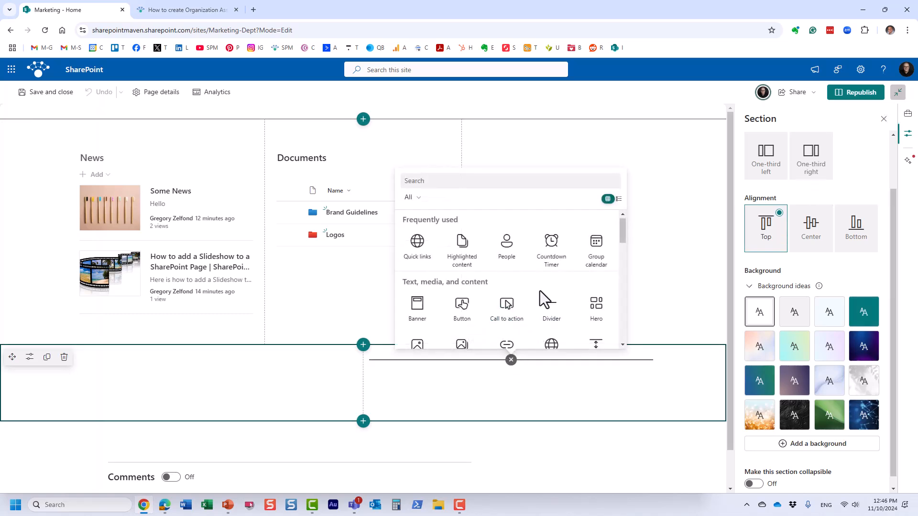
click(418, 306)
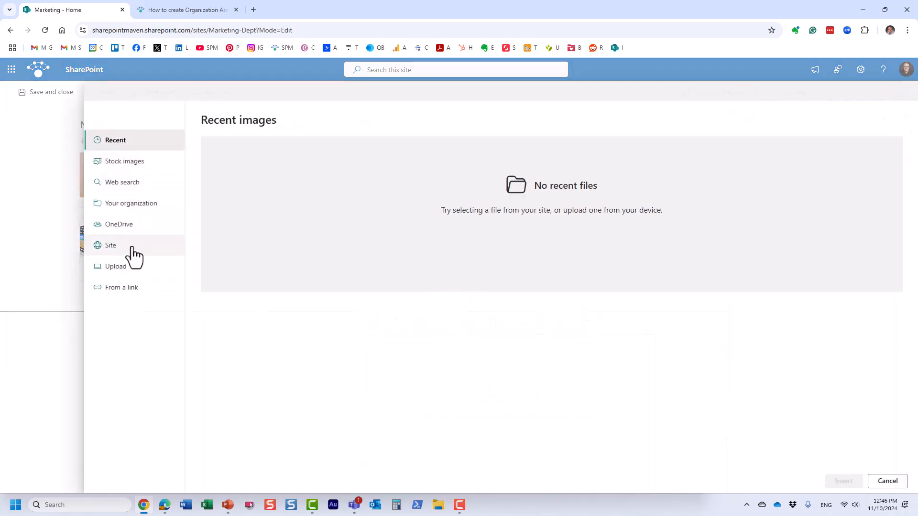
click(130, 163)
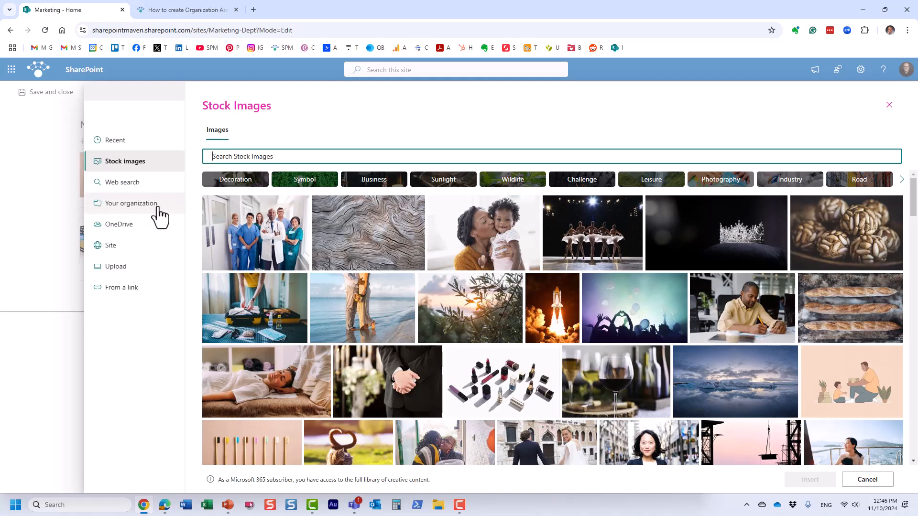
Browse the organization's Company logos and Company stock images libraries as image sources.
click(136, 205)
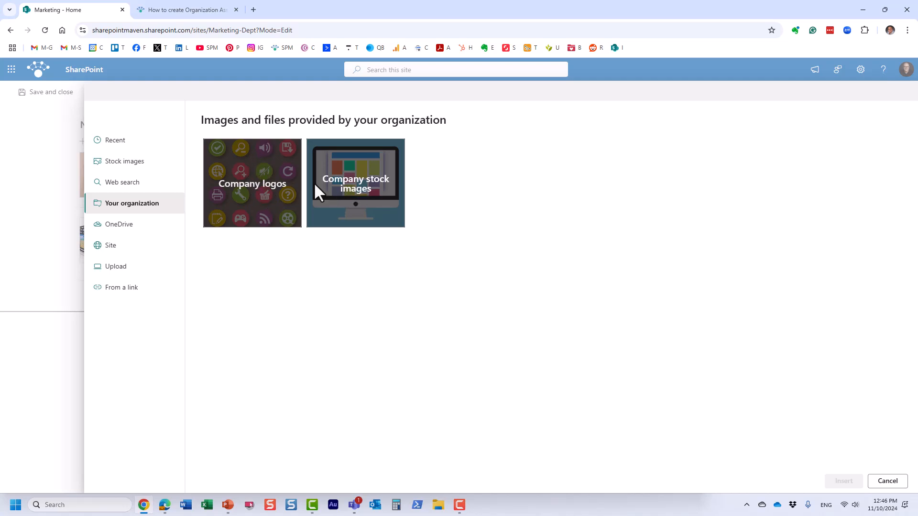
click(261, 188)
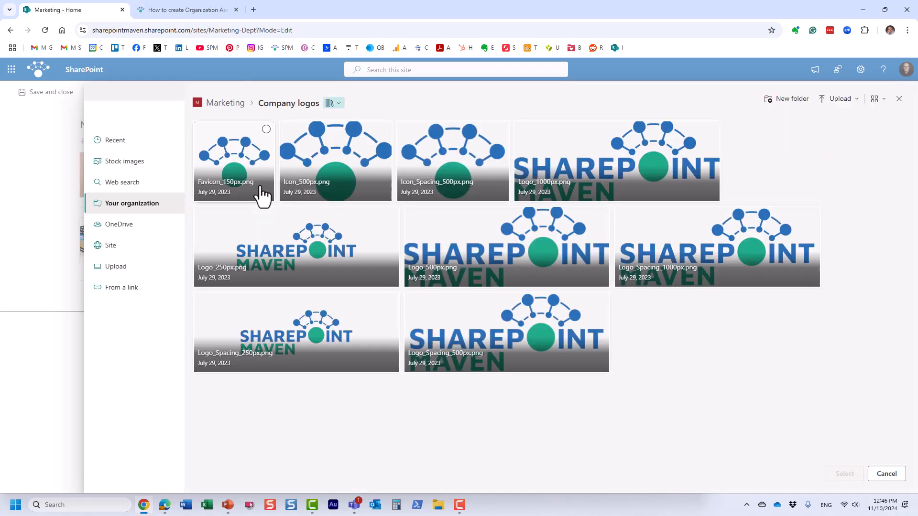
click(222, 104)
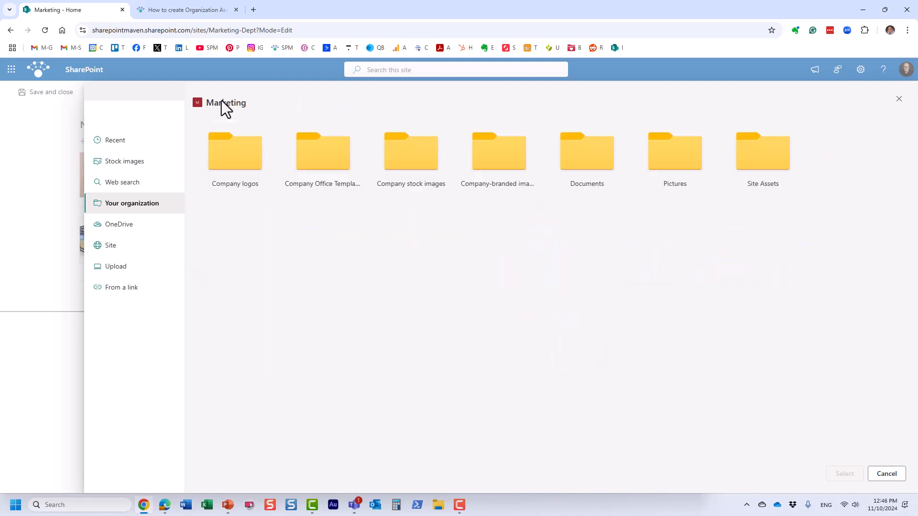
click(126, 166)
click(124, 205)
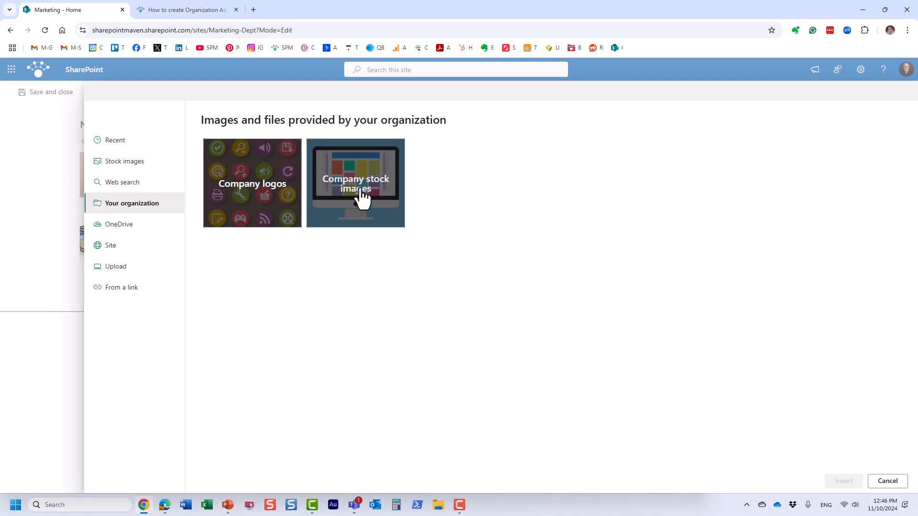
click(371, 198)
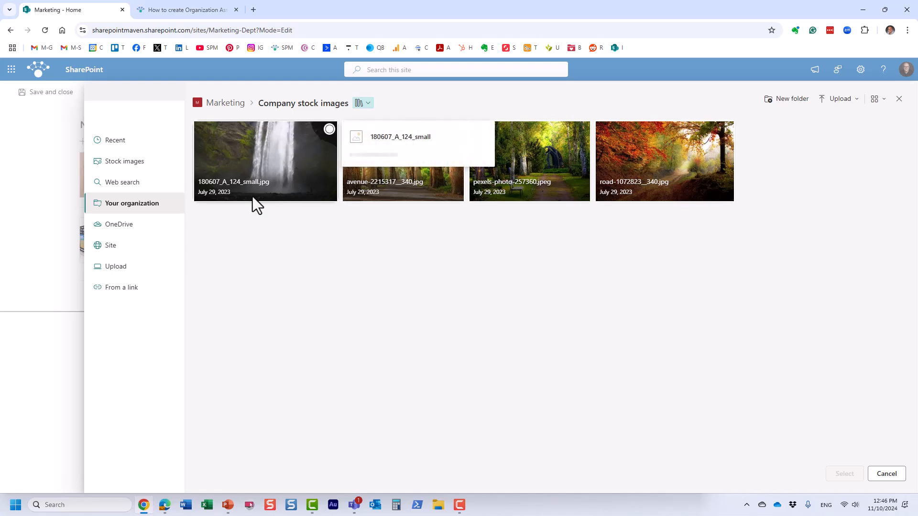
click(126, 163)
click(129, 205)
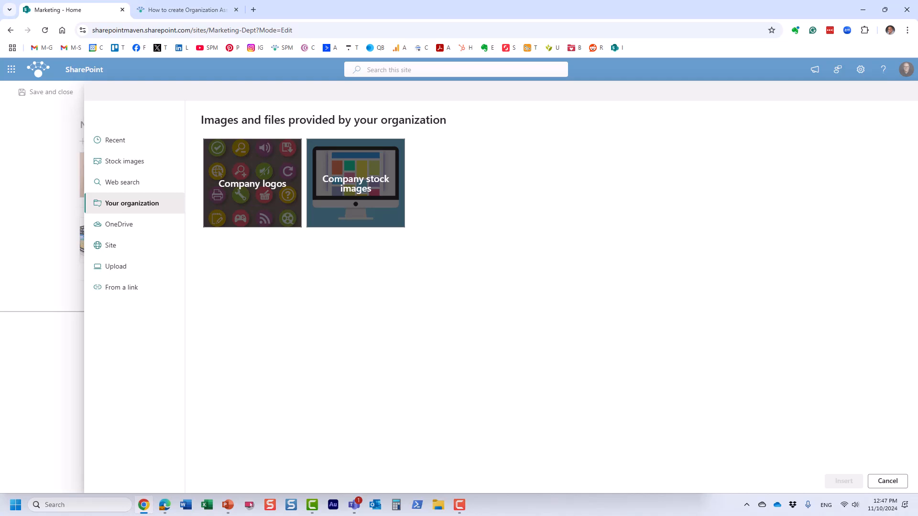
Close the image picker and read the article on organization assets libraries, including the example libraries and the PowerShell registration for images.
click(888, 481)
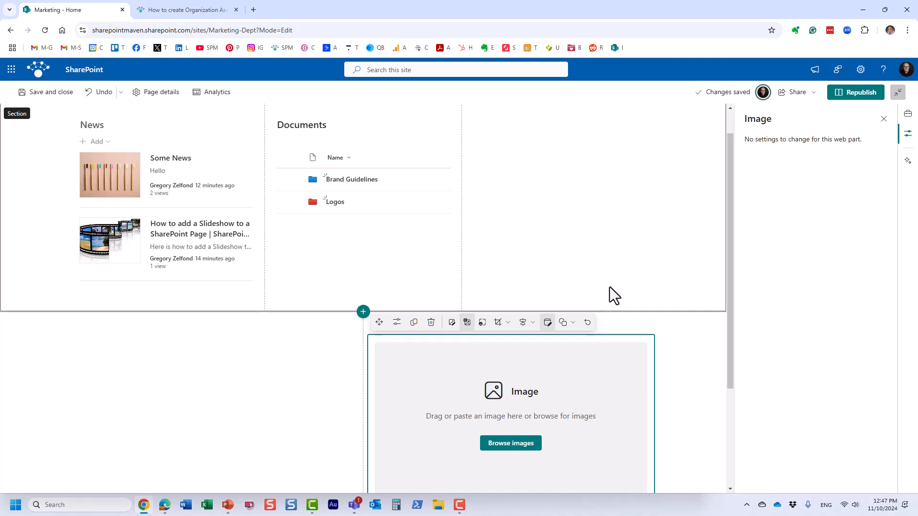
click(187, 9)
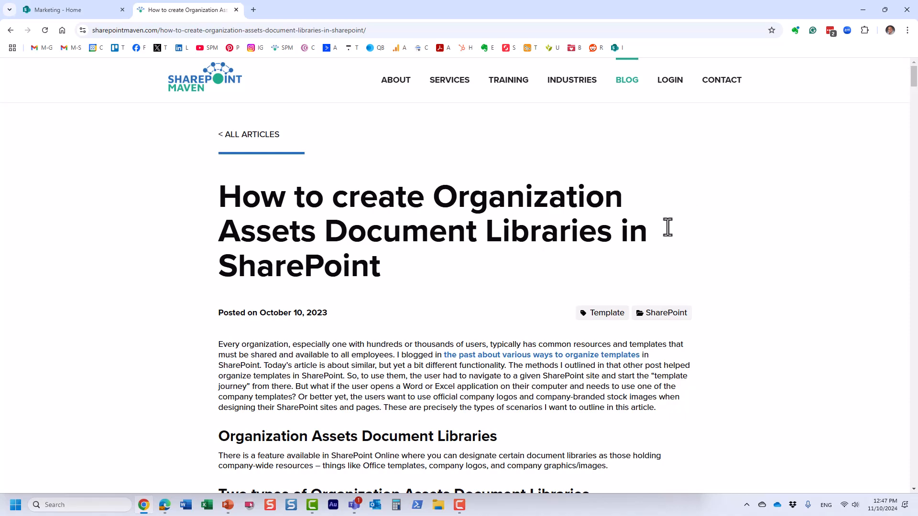
drag(913, 86, 848, 213)
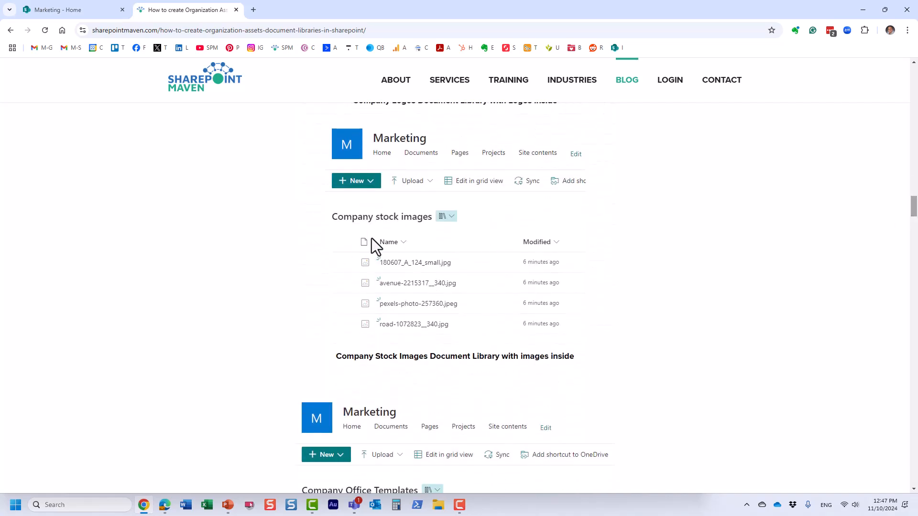
scroll(445, 291, up, 5)
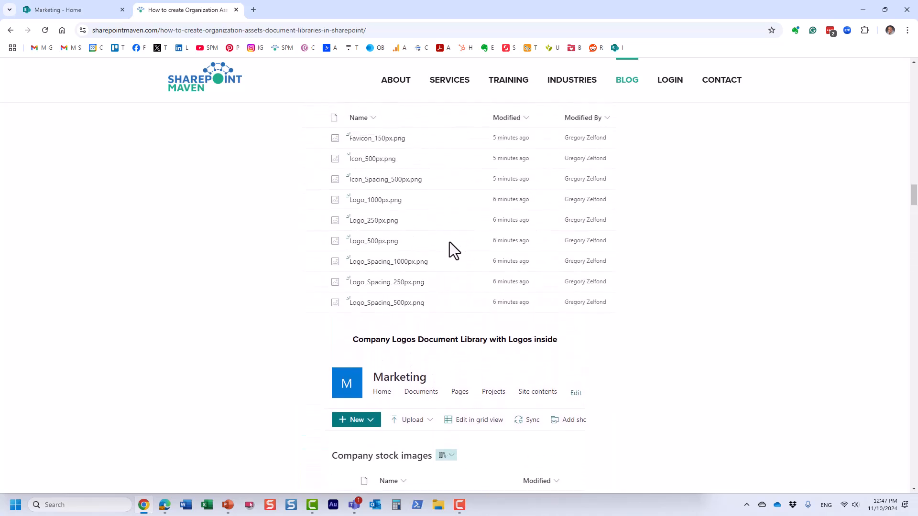
scroll(563, 282, down, 2)
drag(914, 205, 914, 315)
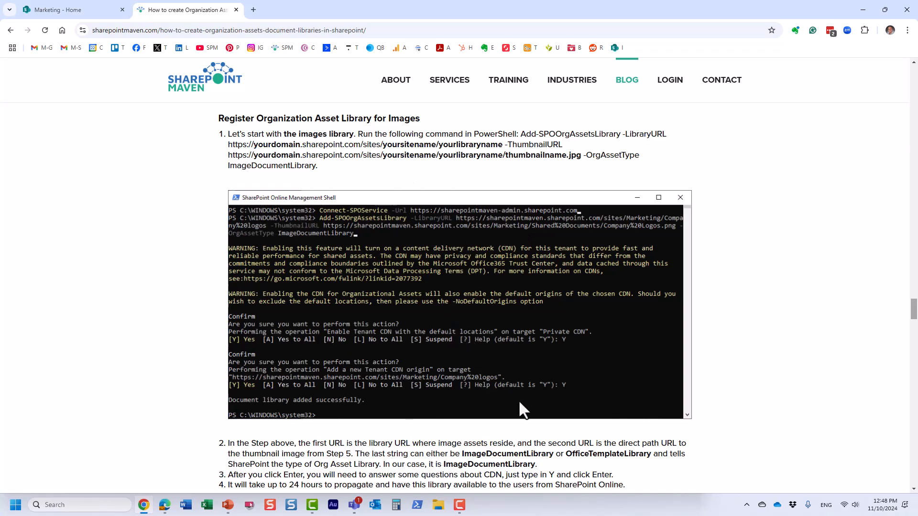
scroll(578, 397, down, 2)
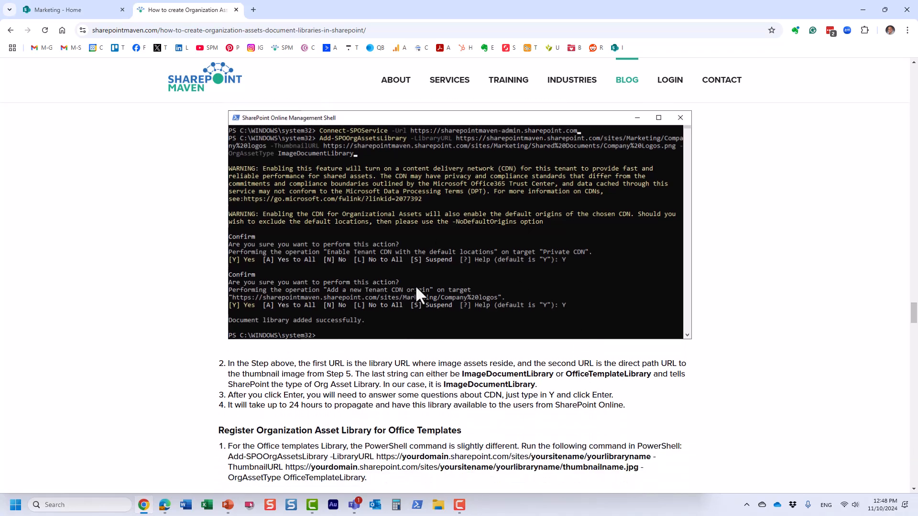
scroll(464, 302, up, 1)
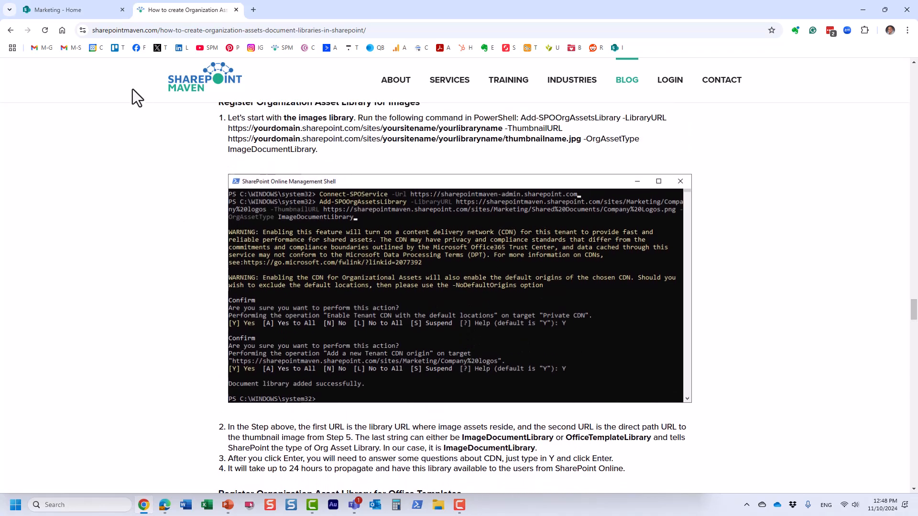
Return to the Marketing home page and review the organization's image libraries as a source for the Image web part, opening Company logos.
click(80, 9)
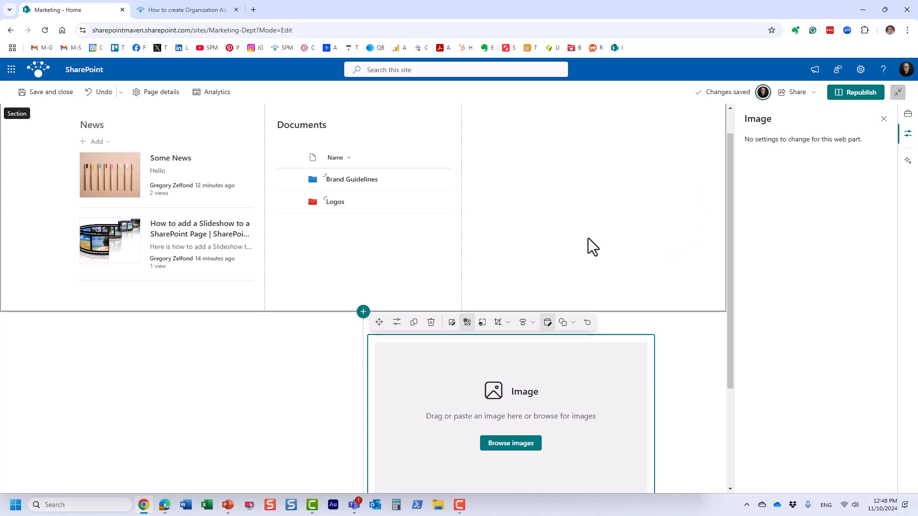
click(512, 443)
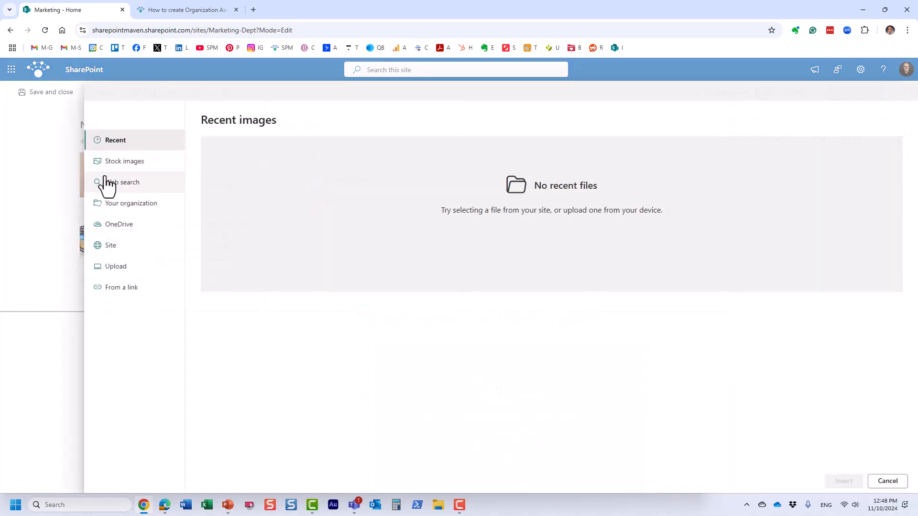
click(128, 210)
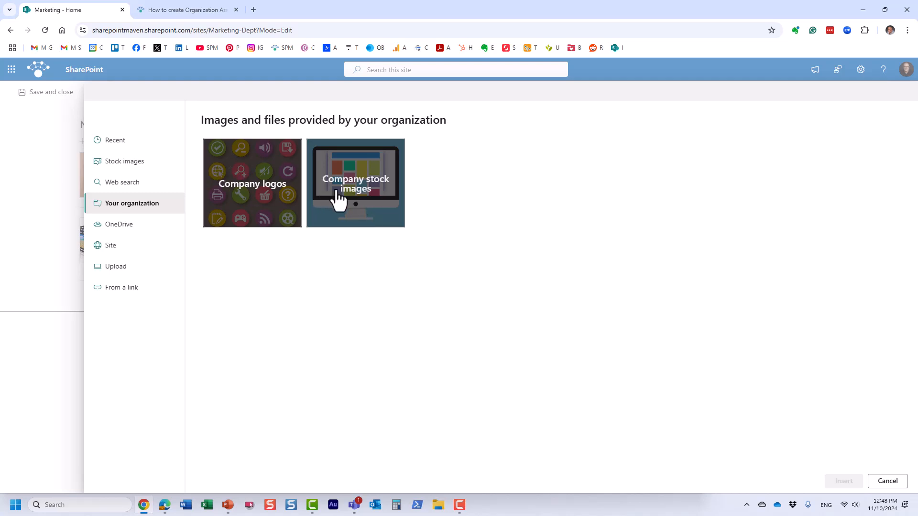
click(890, 483)
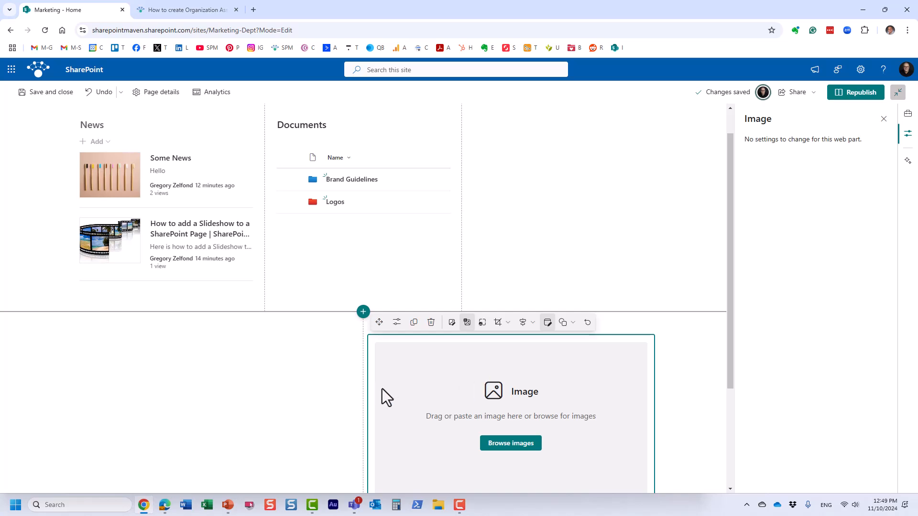
click(521, 443)
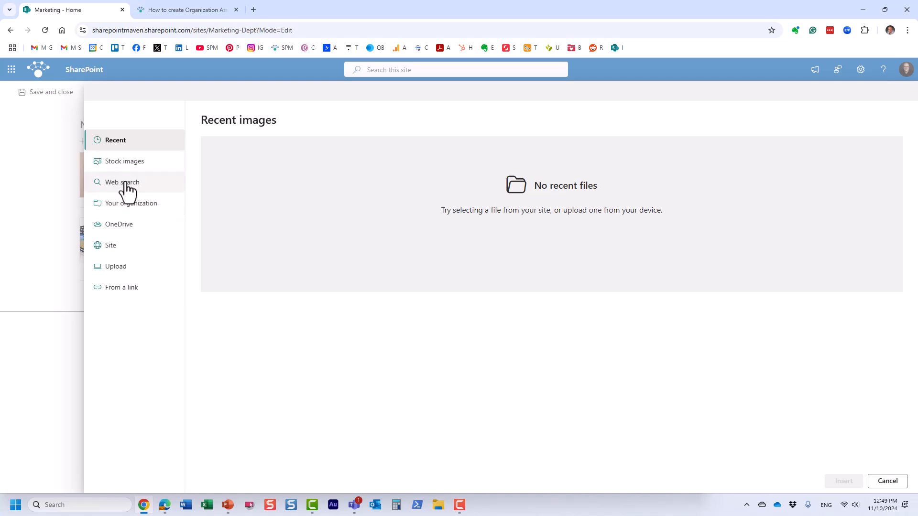
click(126, 209)
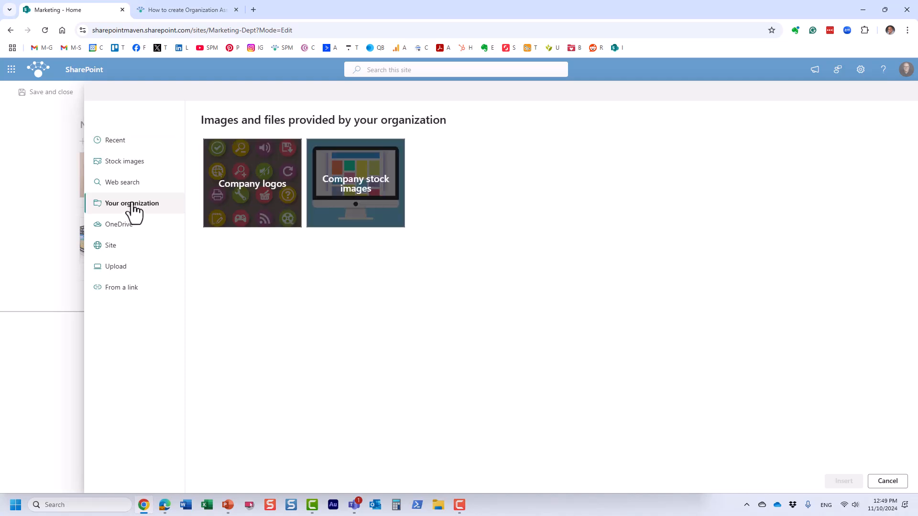
click(264, 192)
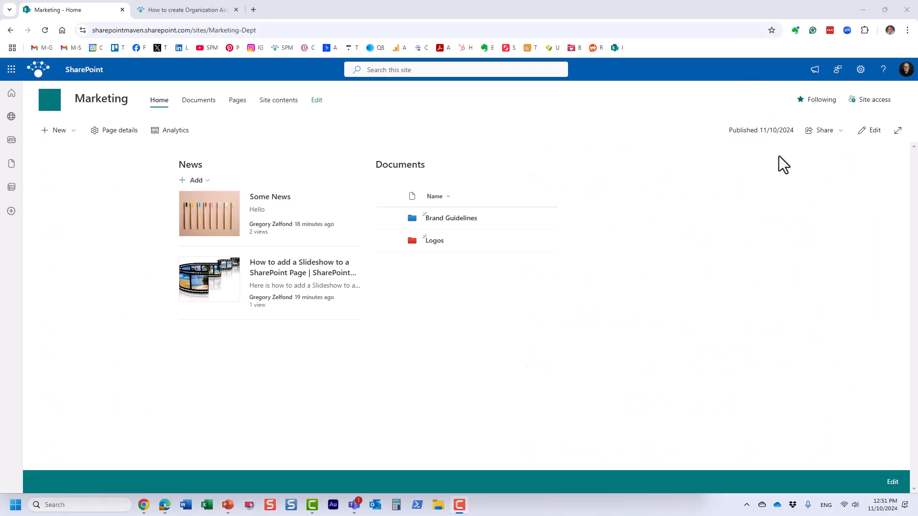
Reopen the home page for editing and add an Image gallery web part to the first column of the two-column section.
click(871, 131)
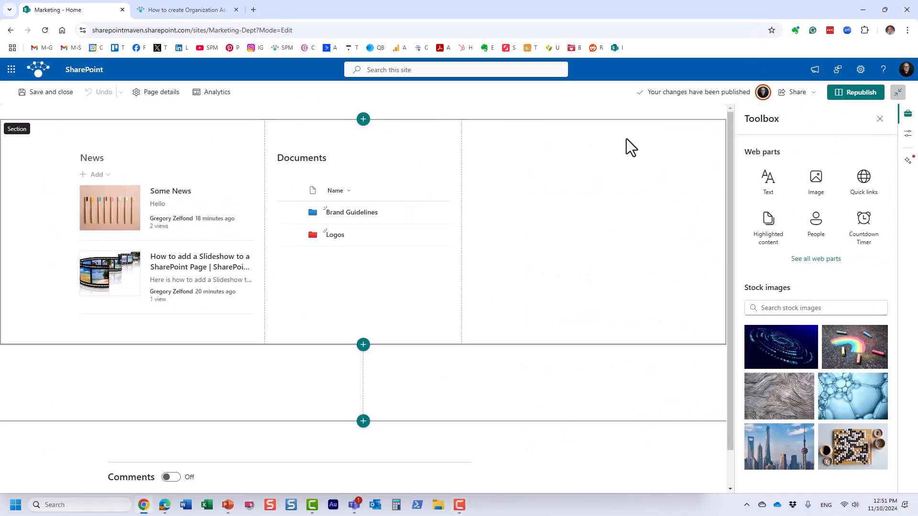
click(214, 361)
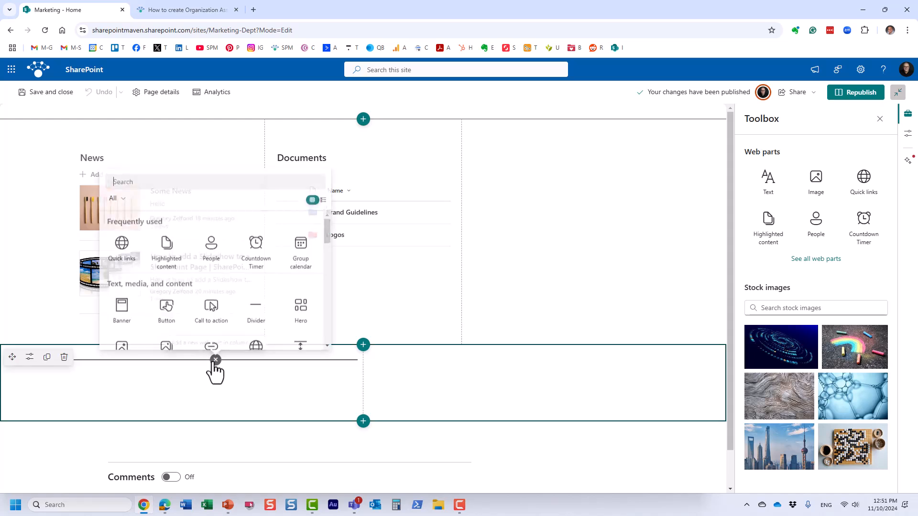
scroll(223, 282, down, 3)
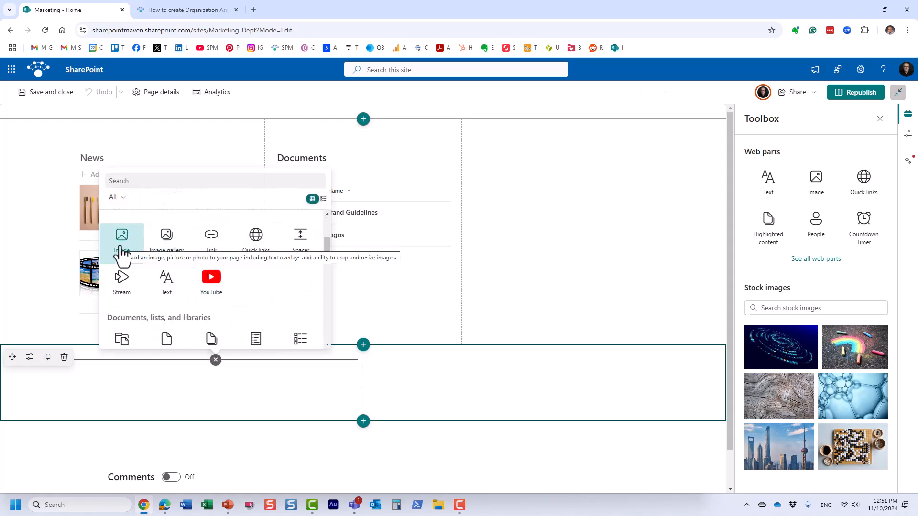
click(168, 249)
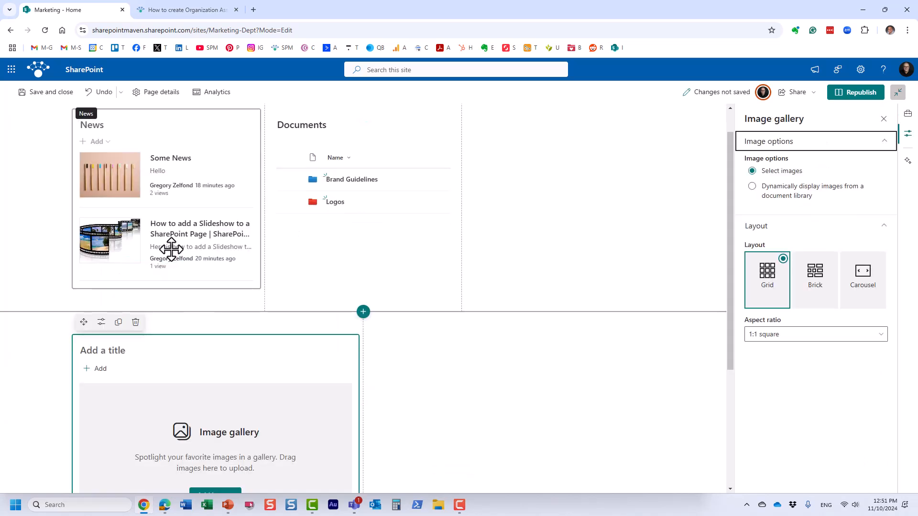
Fill the image gallery with avenue-2215317__340.jpg, pexels-photo-257360.jpeg and road-1072823__340.jpg from the organization's Company stock images library.
scroll(317, 378, down, 2)
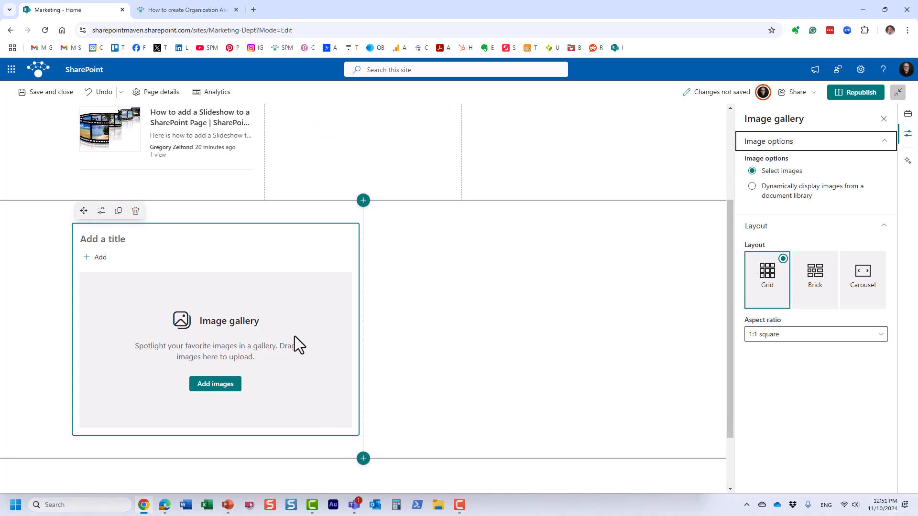
click(221, 387)
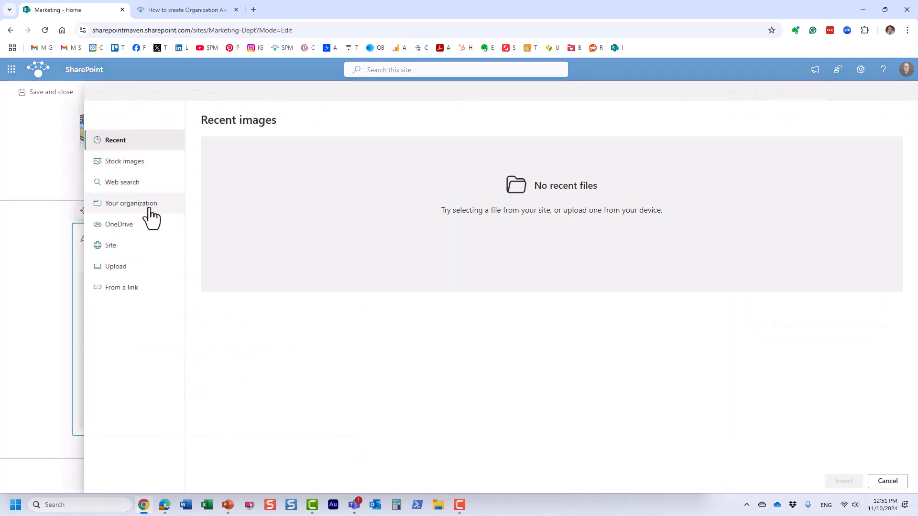
click(132, 175)
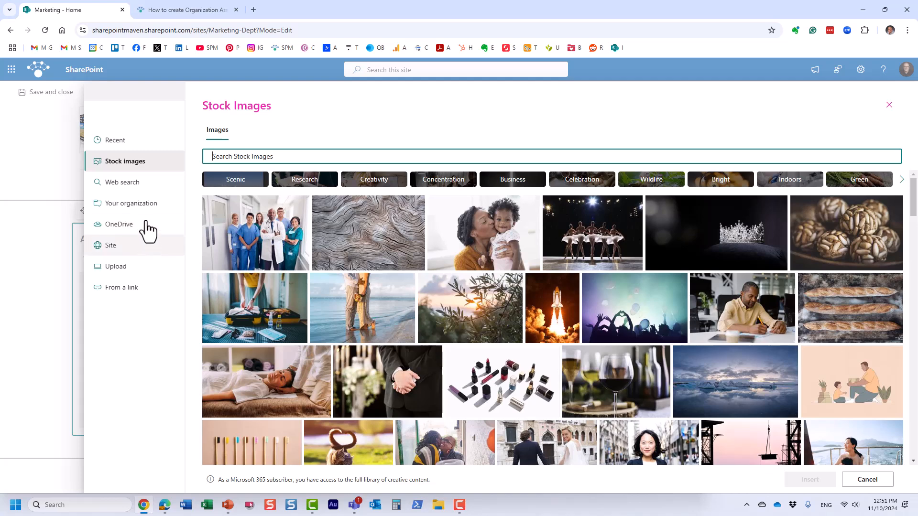
click(139, 206)
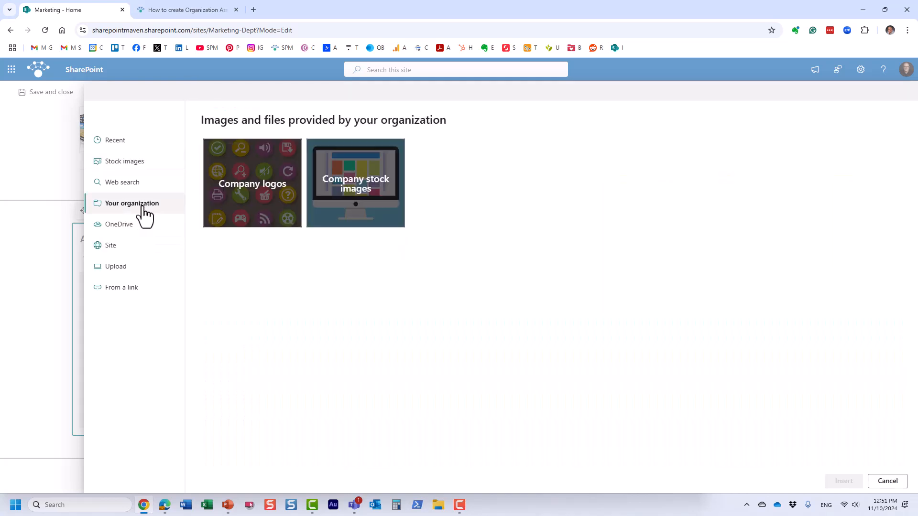
click(348, 192)
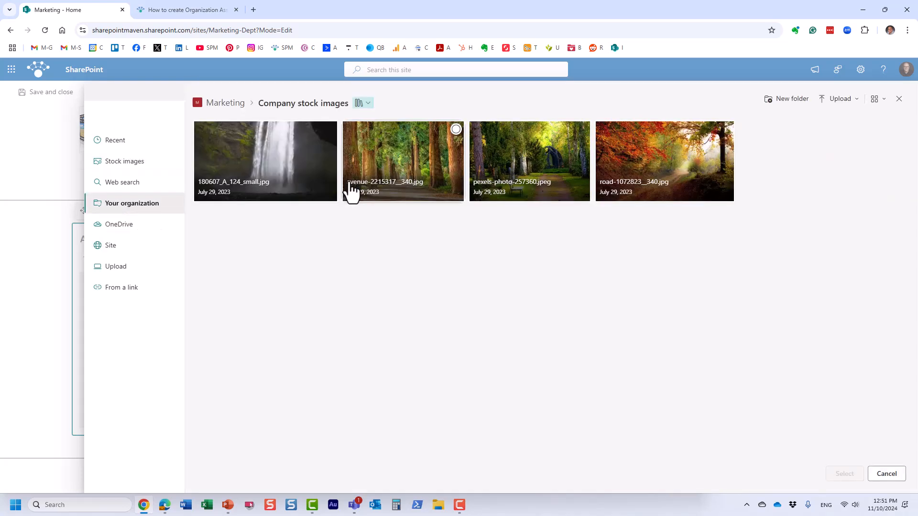
click(330, 130)
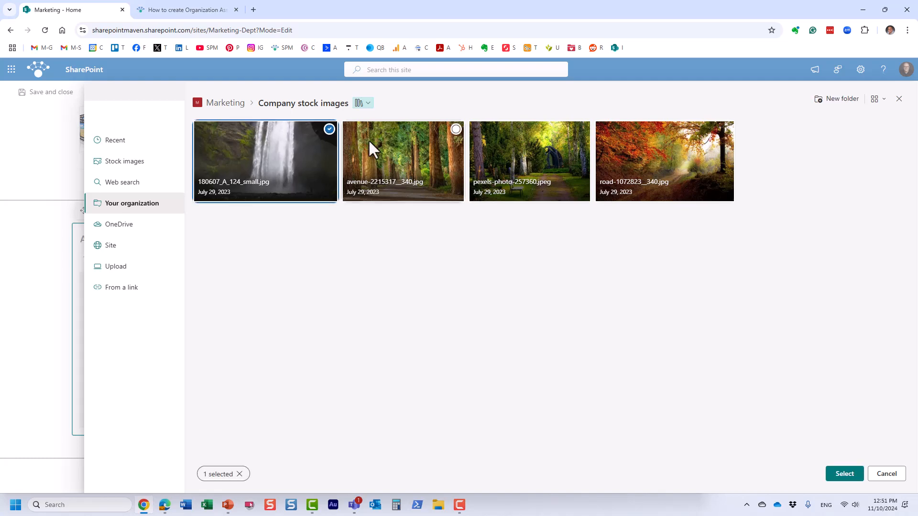
click(457, 130)
click(583, 130)
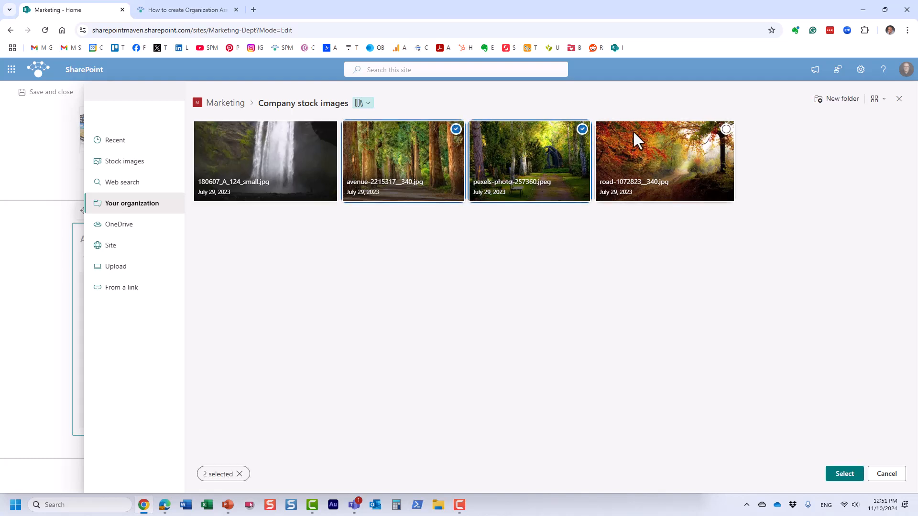
click(724, 128)
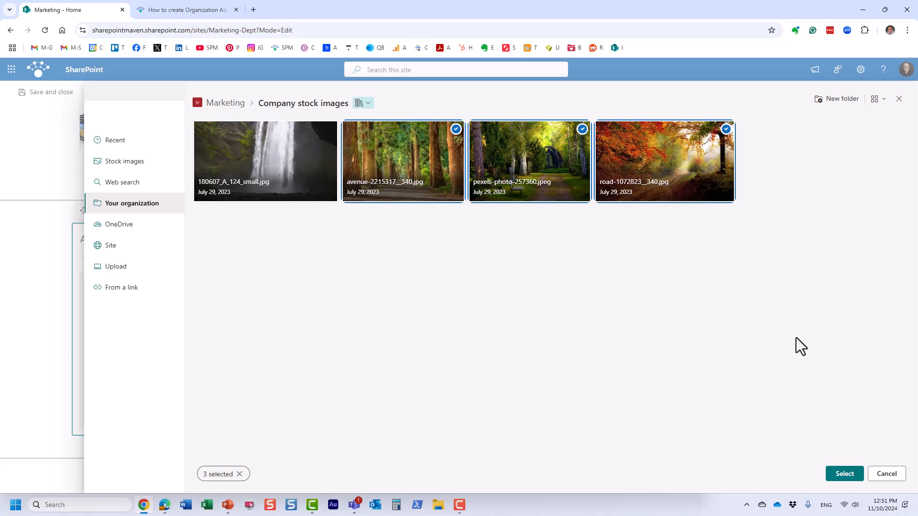
click(844, 474)
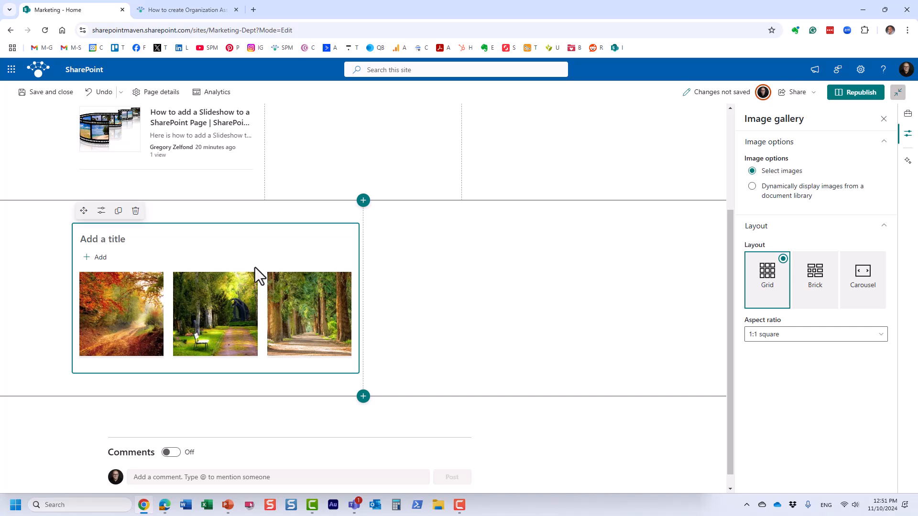
Preview the image gallery in the Brick and Carousel layouts and return it to Grid.
click(818, 283)
click(868, 291)
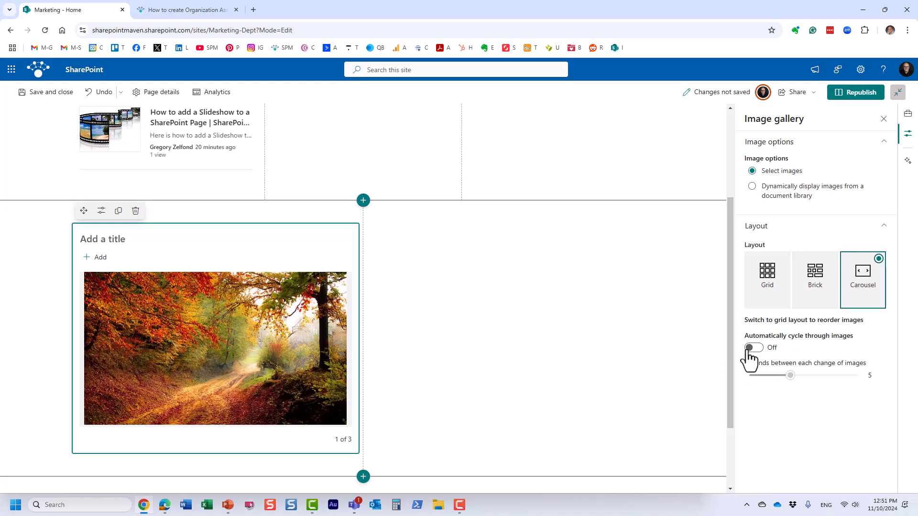
click(772, 306)
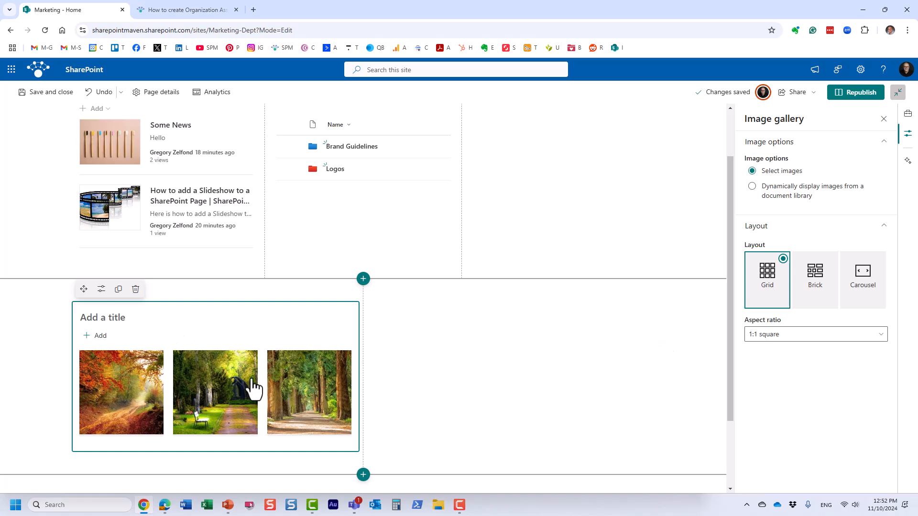
Try displaying gallery images dynamically from a document library, check the available libraries, and switch back to selected images.
click(754, 189)
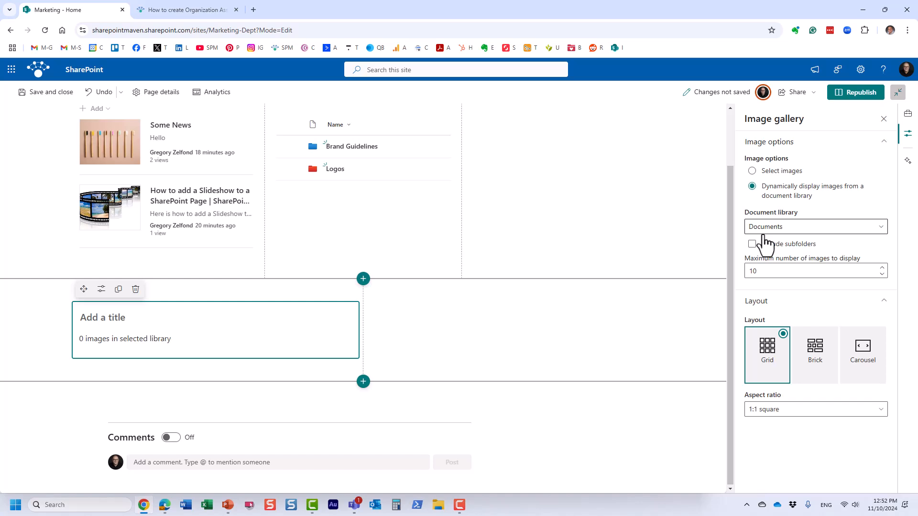
click(781, 229)
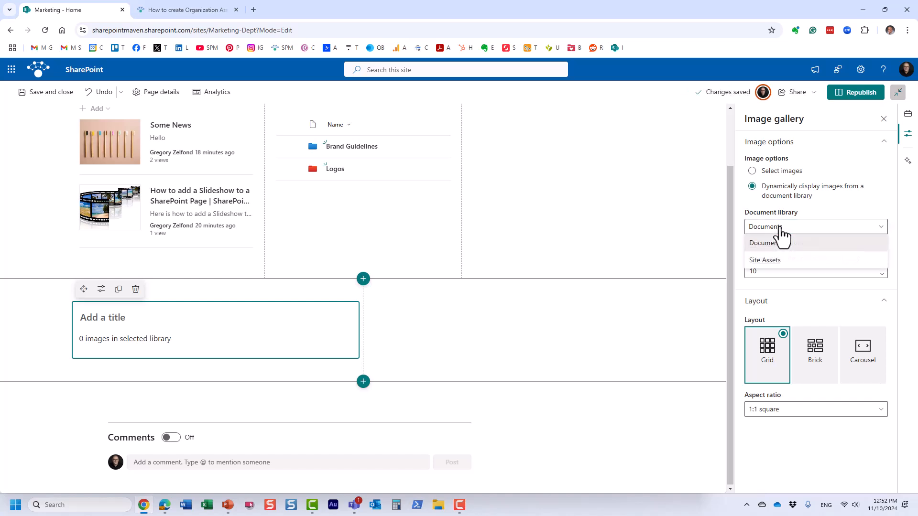
click(781, 229)
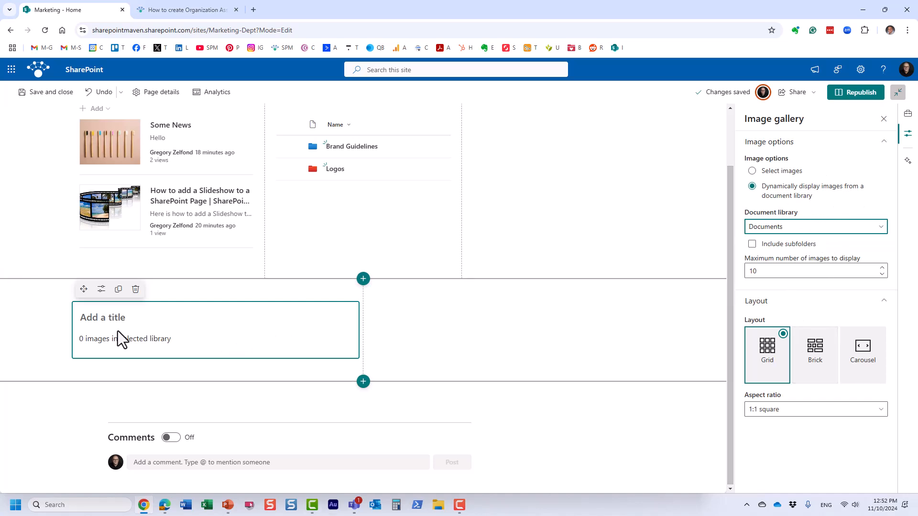
click(751, 172)
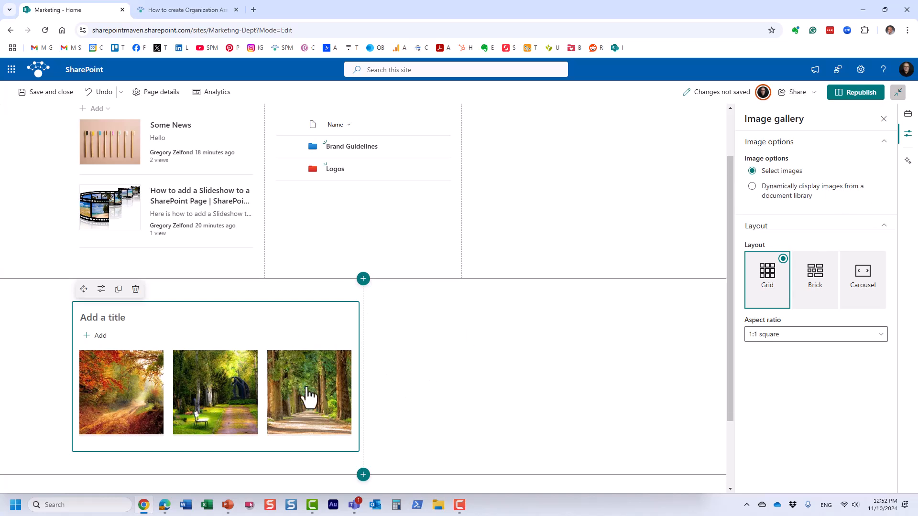
Republish the home page and open the first gallery image in the full-screen viewer.
click(857, 96)
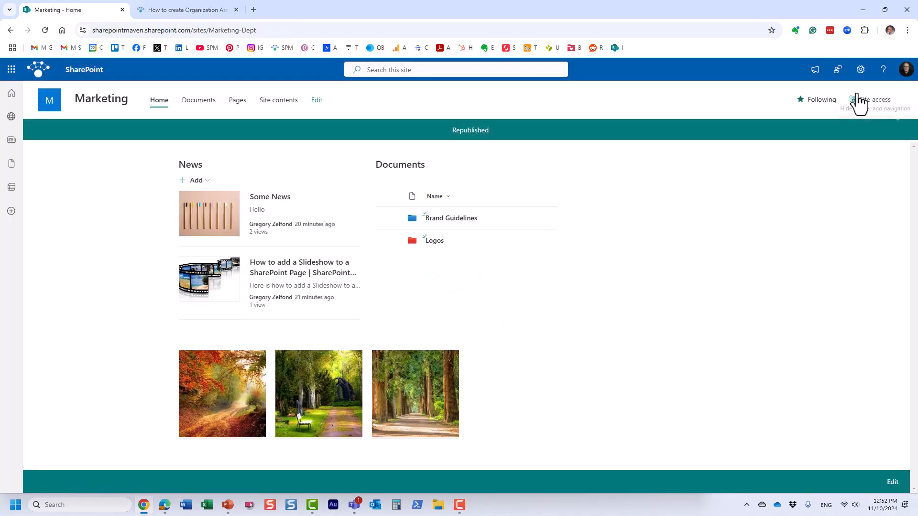
click(244, 395)
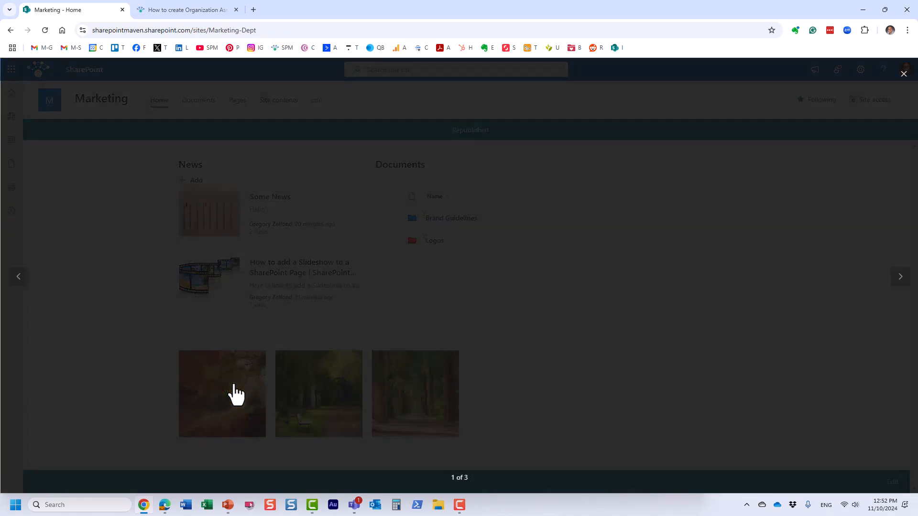
Browse through the remaining gallery images in the full-screen viewer and close it.
click(901, 282)
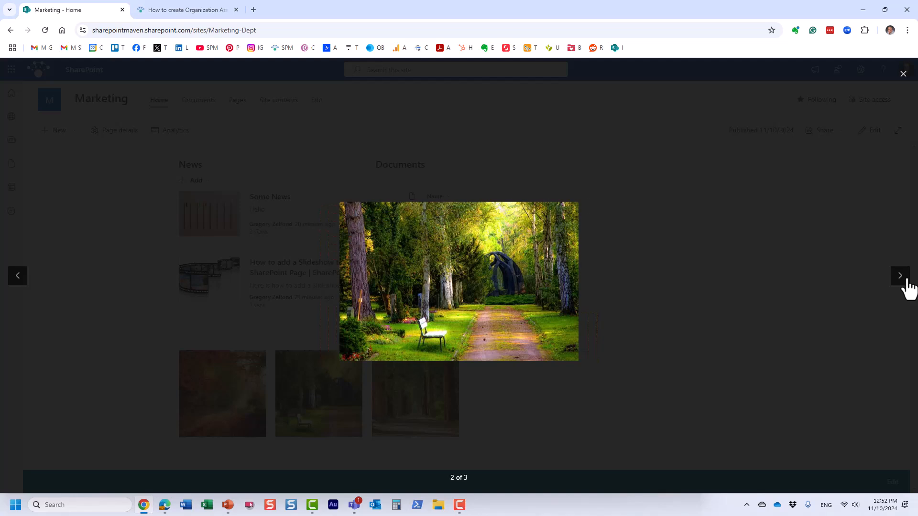
click(902, 283)
click(902, 74)
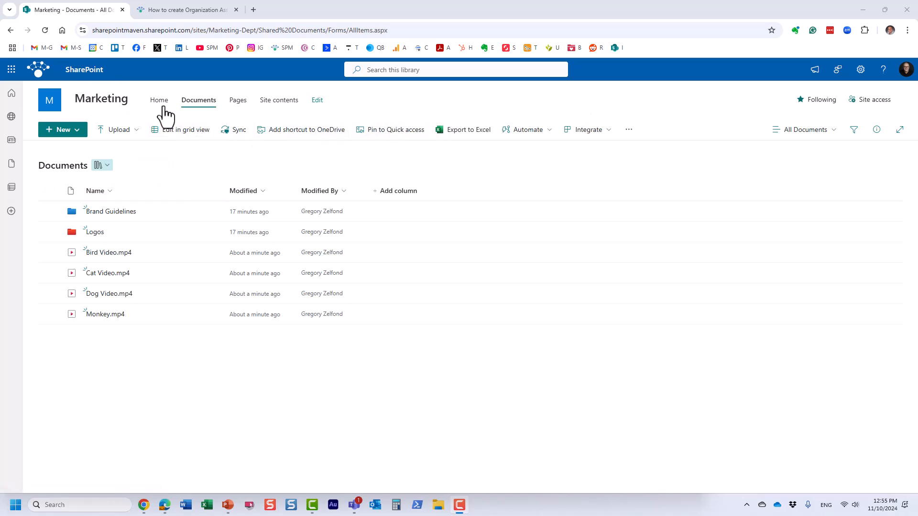
Create a blank document library named Videos from the site's home page and show it in the site navigation.
click(103, 106)
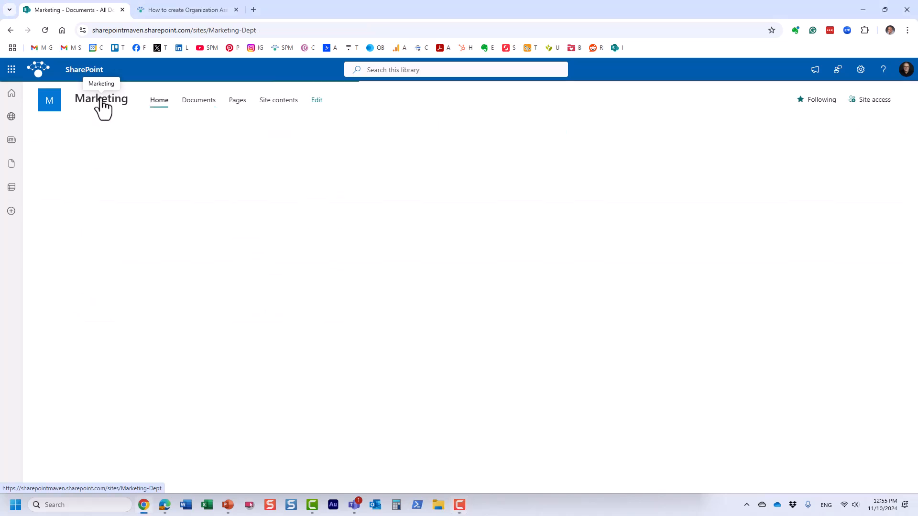
click(57, 130)
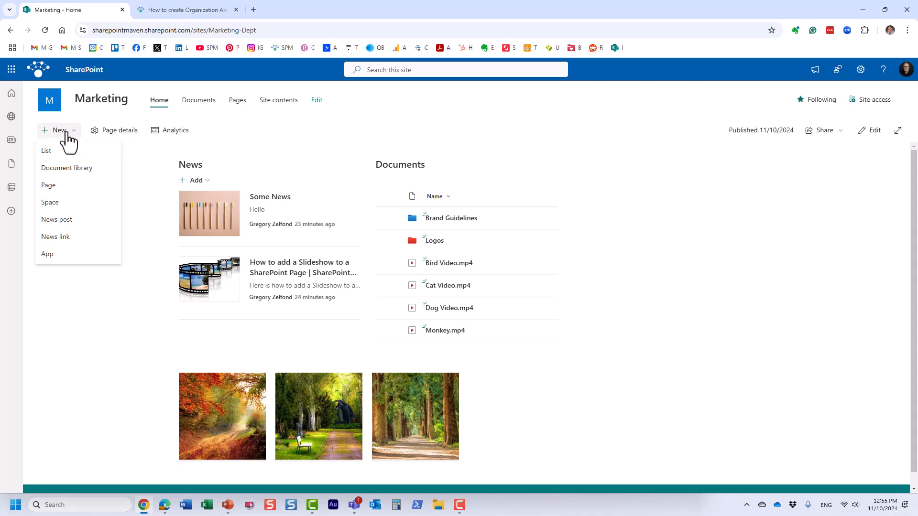
click(87, 168)
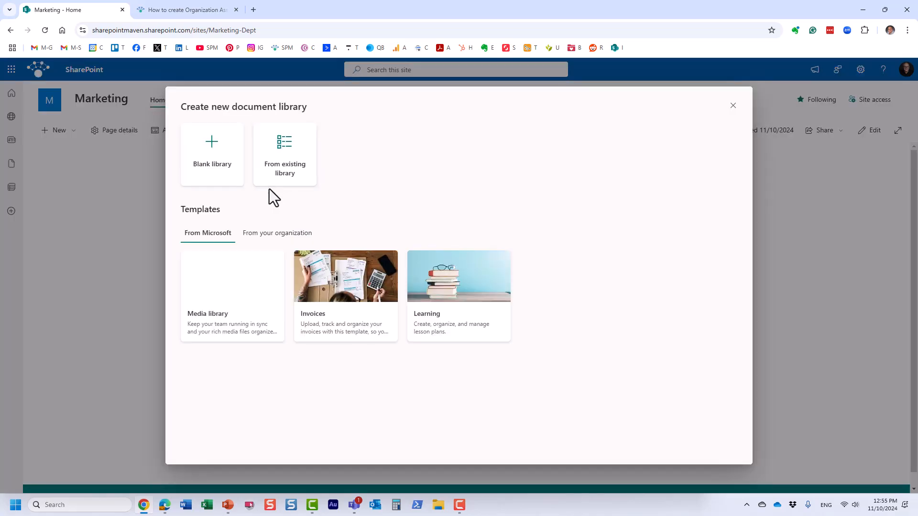
click(197, 167)
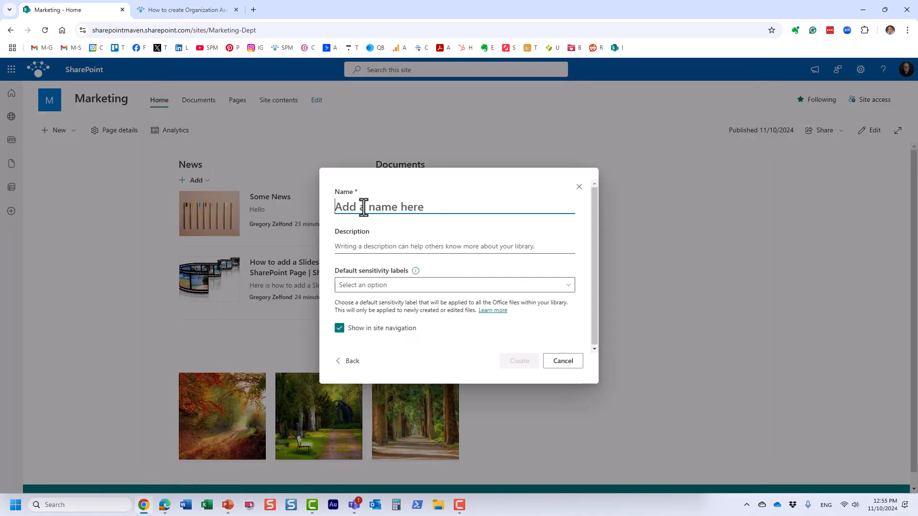
text(Videos)
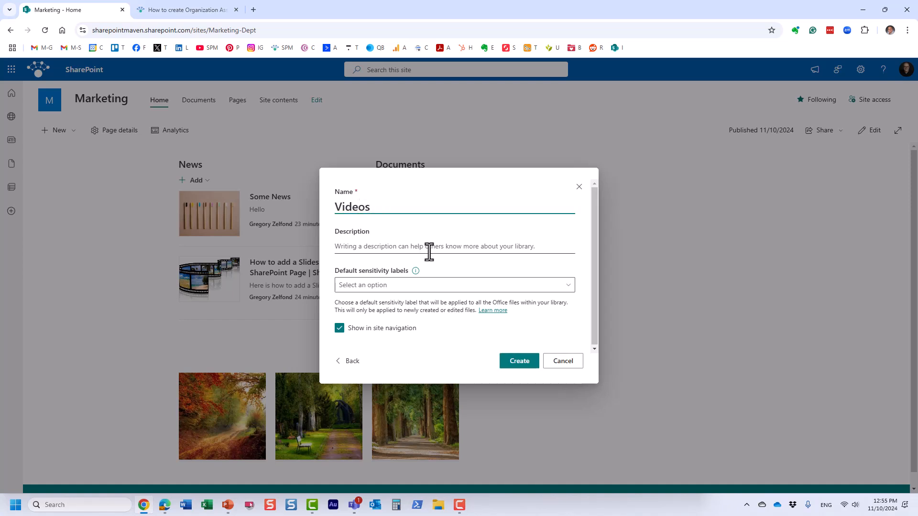
click(517, 364)
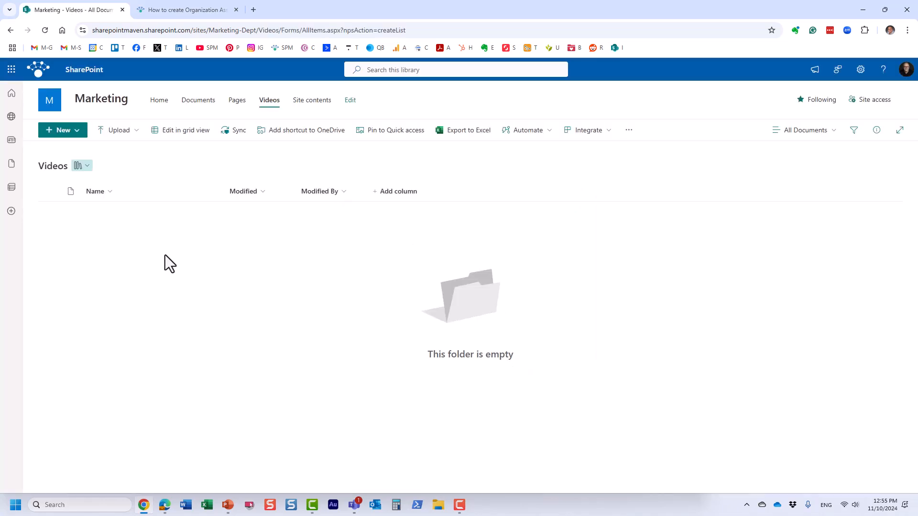
Move Bird Video.mp4, Cat Video.mp4, Dog Video.mp4 and Monkey.mp4 from the Documents library to the Videos library.
click(197, 101)
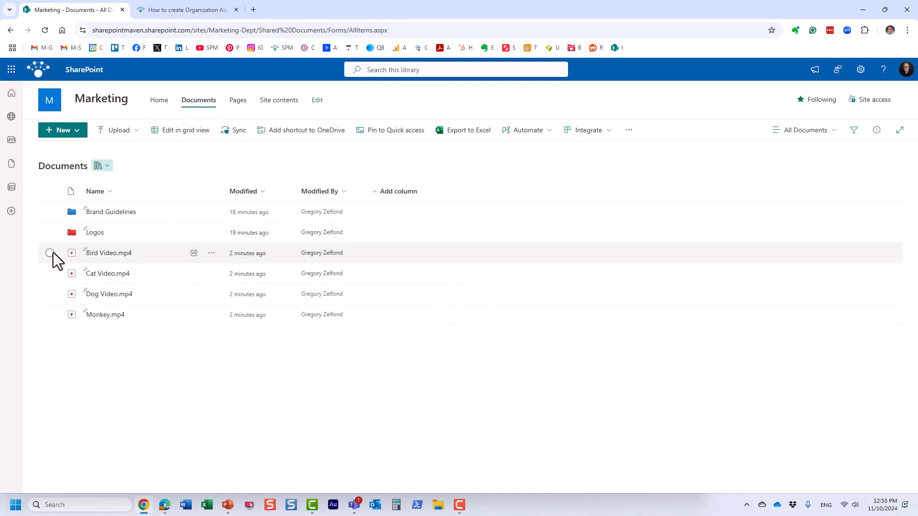
click(49, 253)
click(50, 275)
click(50, 295)
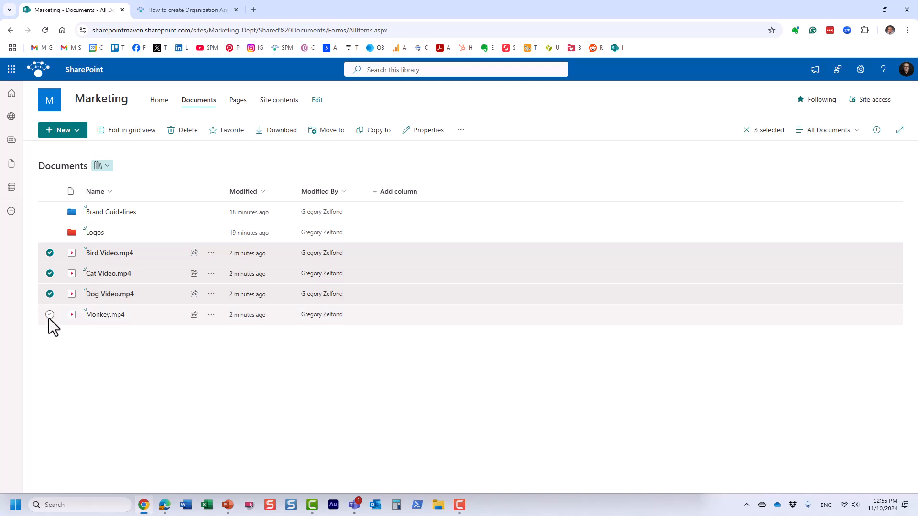
click(49, 315)
click(325, 130)
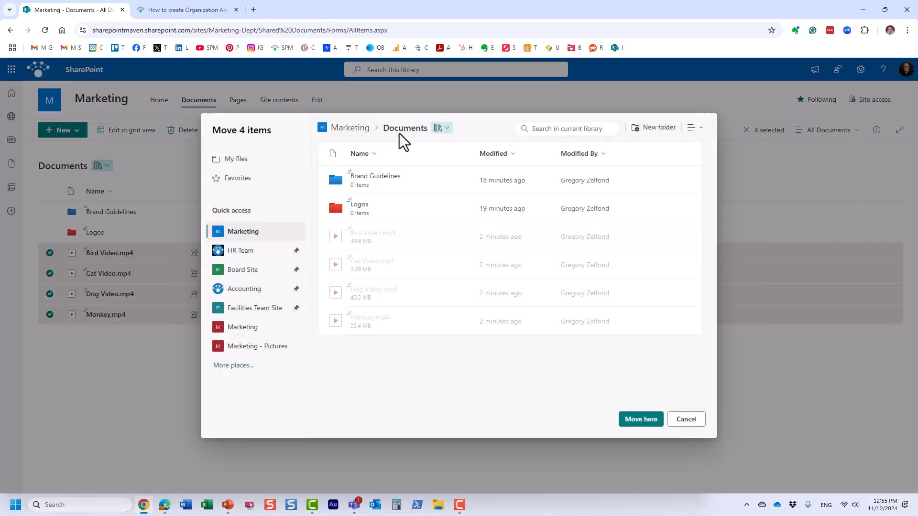
click(441, 128)
click(455, 163)
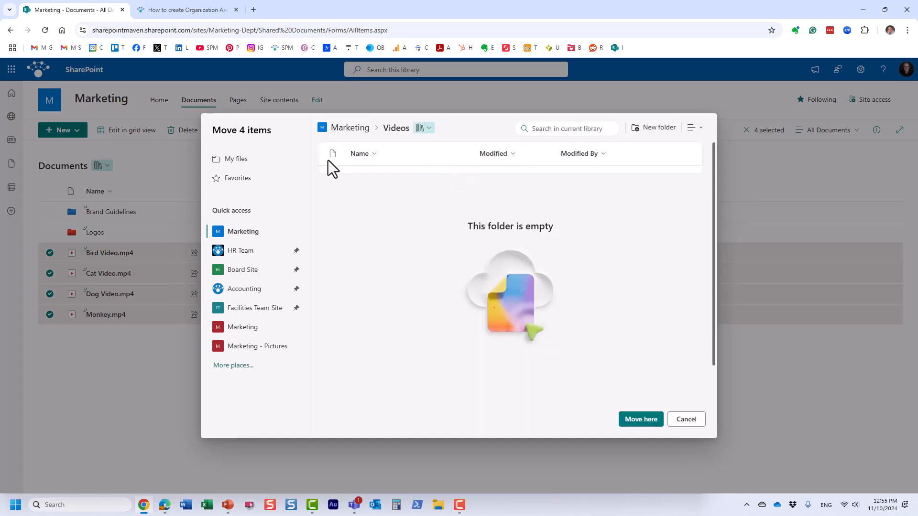
click(640, 420)
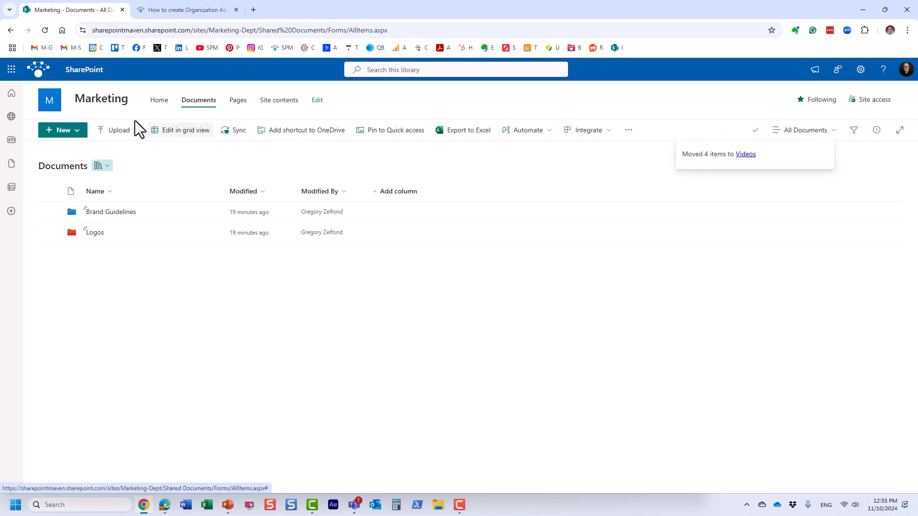
Check the Videos library, preview Bird Video.mp4, and return to the Marketing home page.
click(162, 104)
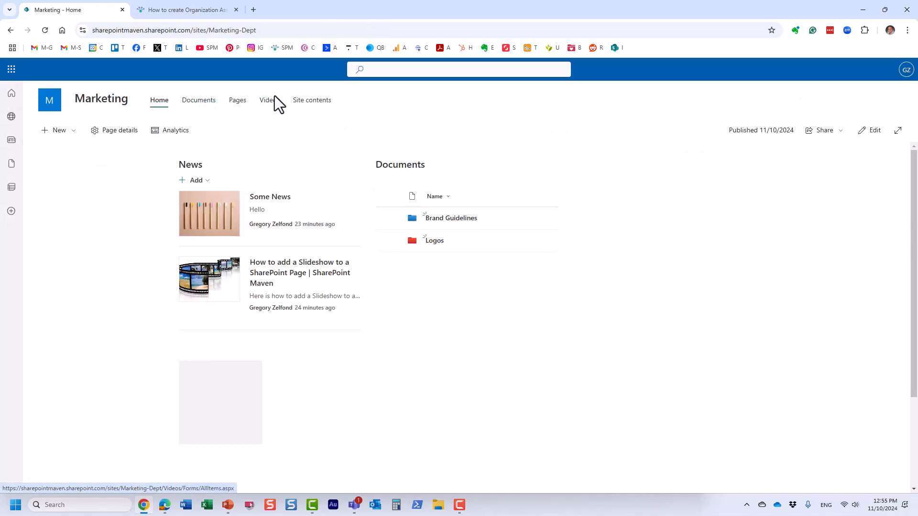
click(274, 104)
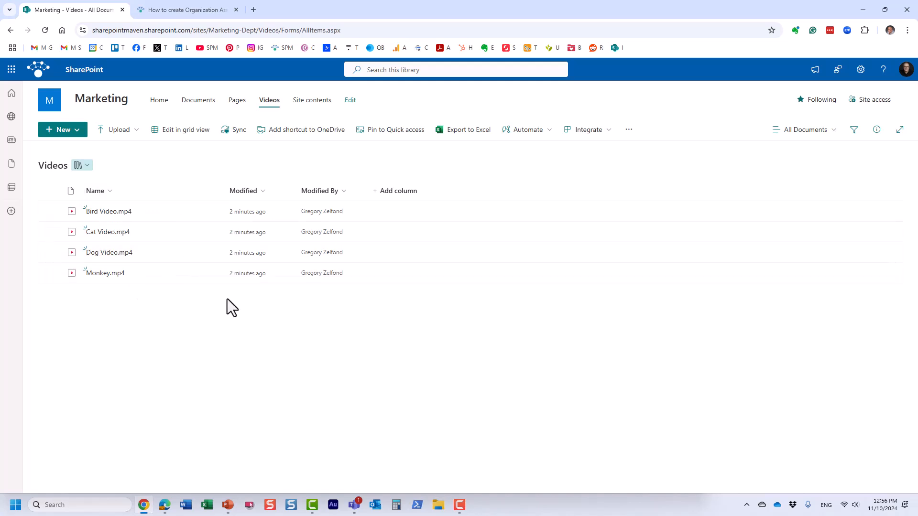
click(102, 212)
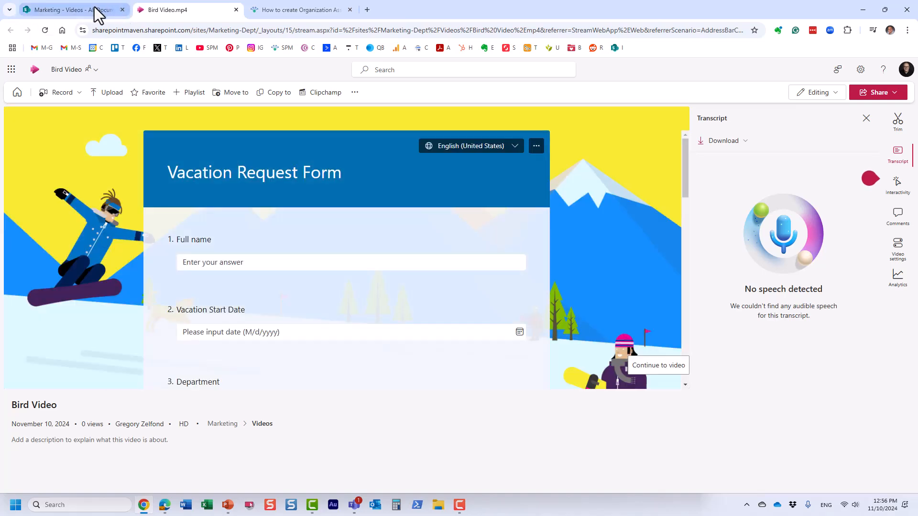
click(93, 9)
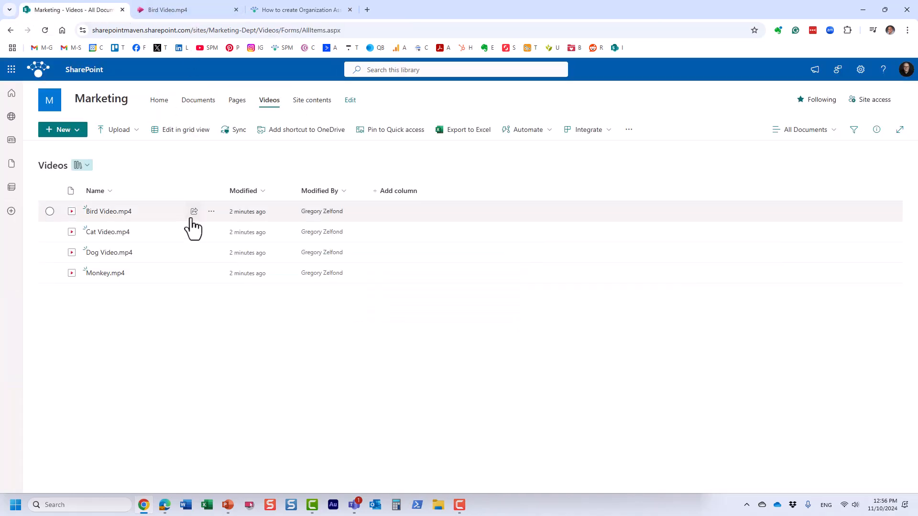
click(113, 106)
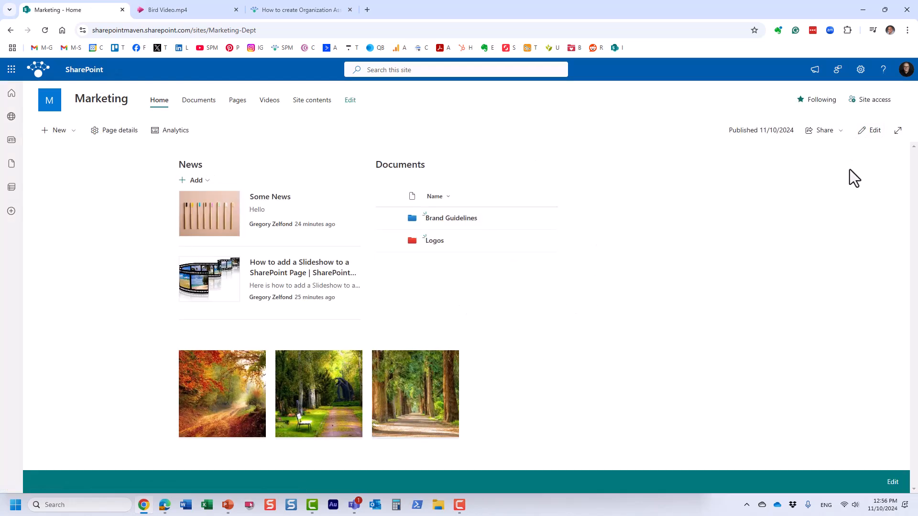
Add a Stream web part to the third column of the home page's top section and open its properties.
click(871, 132)
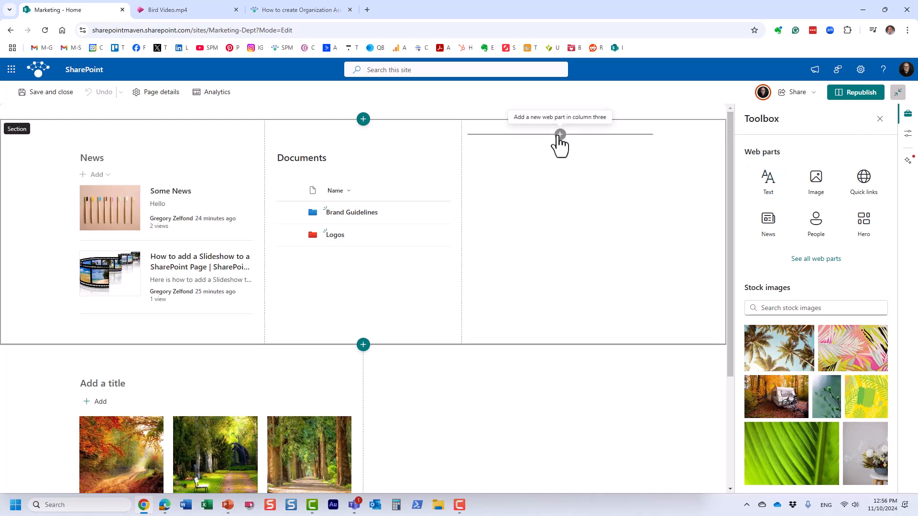
click(560, 135)
scroll(554, 252, down, 3)
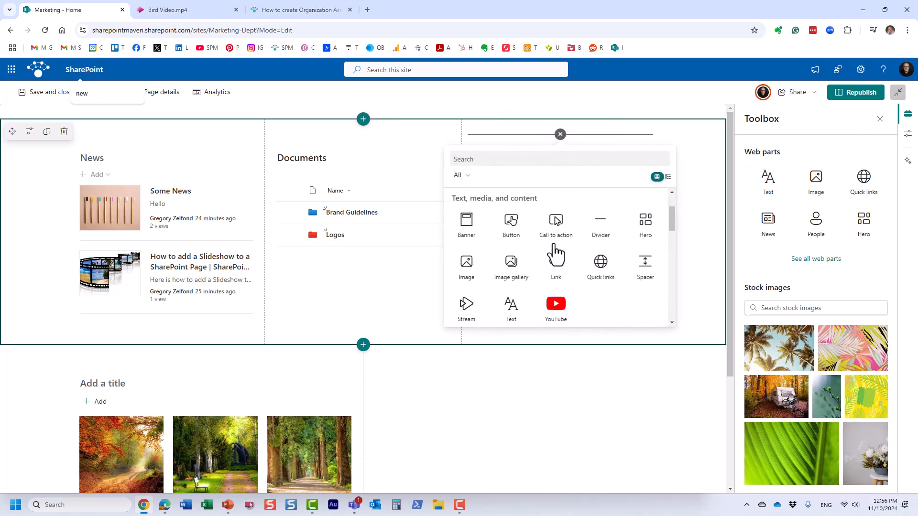
scroll(556, 254, down, 3)
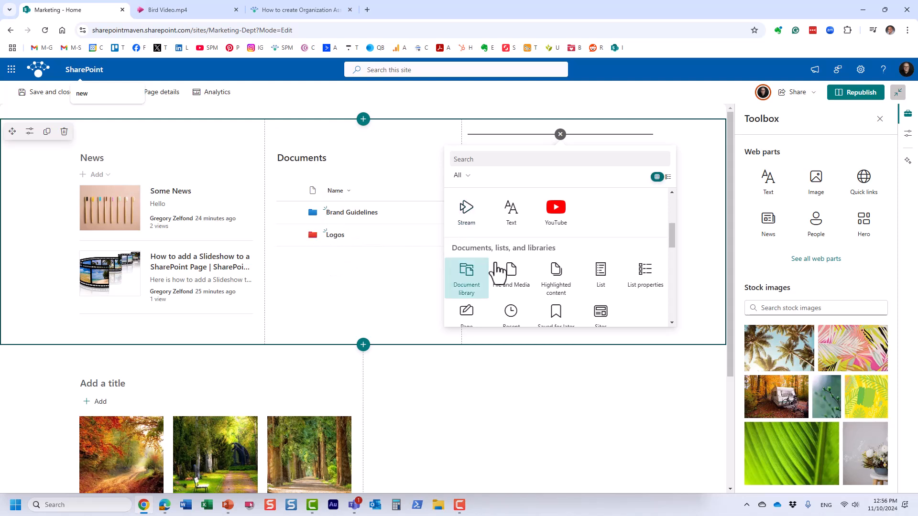
click(465, 222)
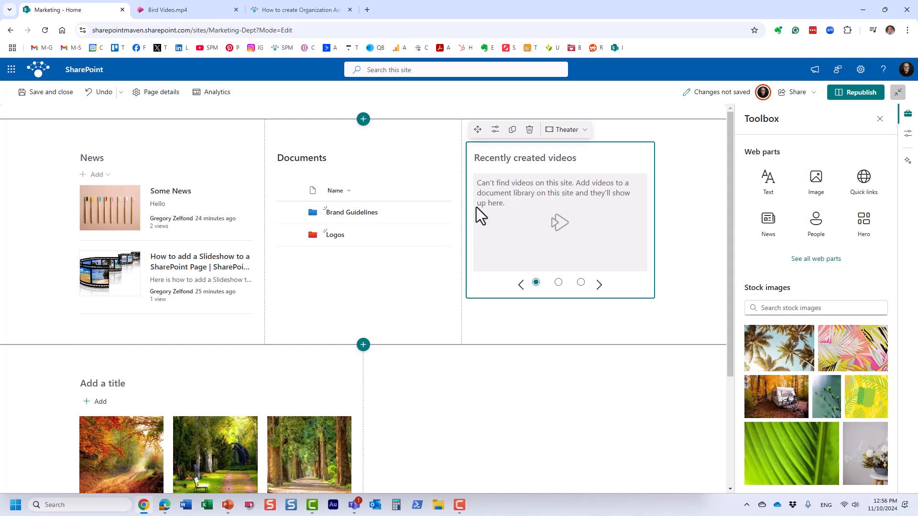
click(494, 136)
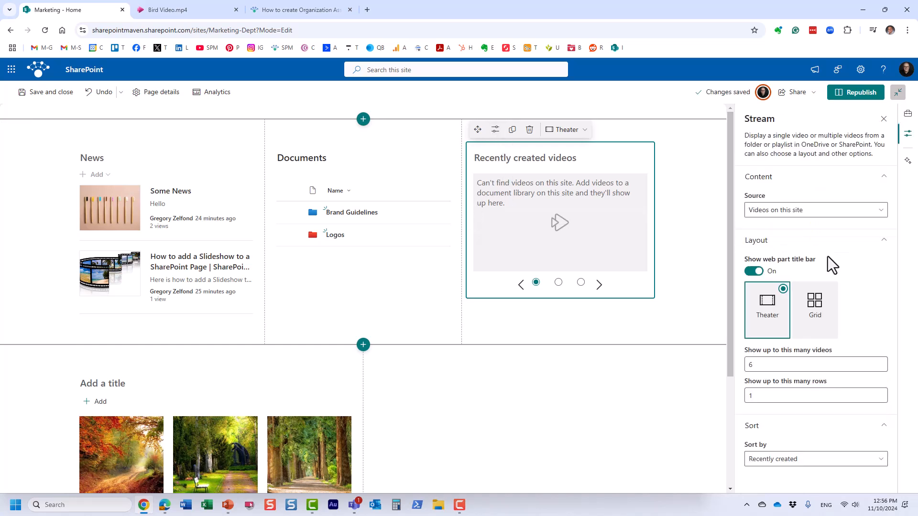
Try using a folder as the Stream web part's video source and cancel the folder selection.
click(778, 213)
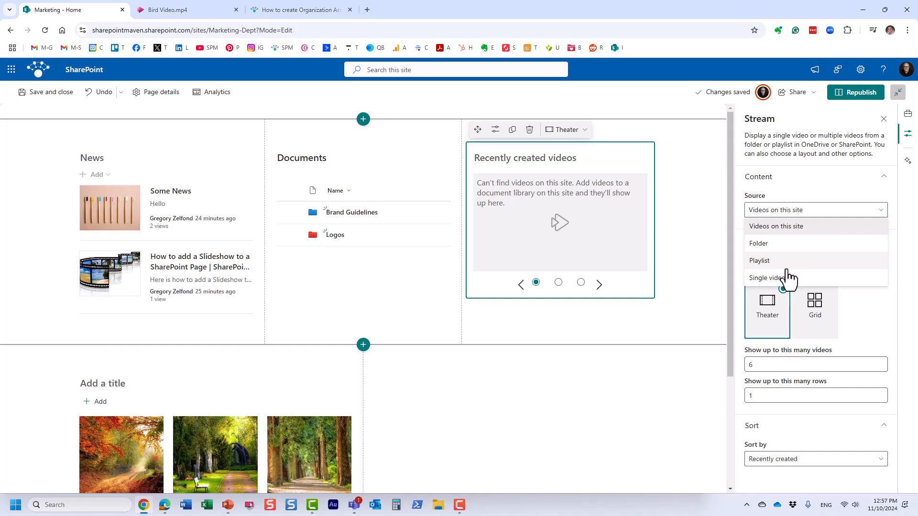
click(780, 245)
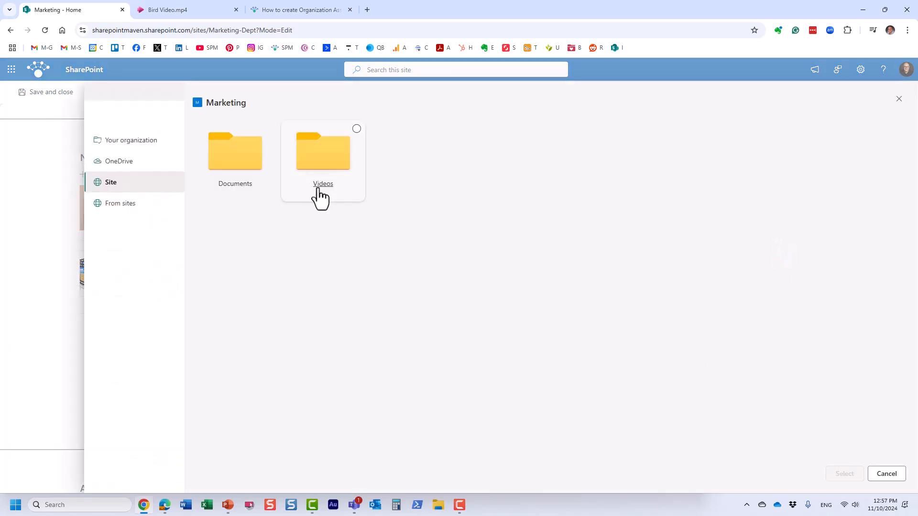
click(887, 475)
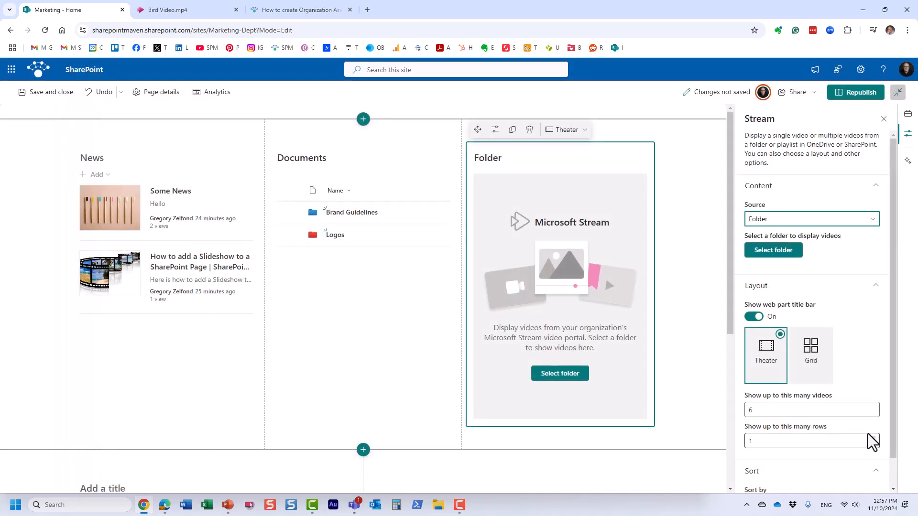
Set the Stream web part's source to Single video and choose Cat Video.mp4 from the site's Videos library.
click(778, 220)
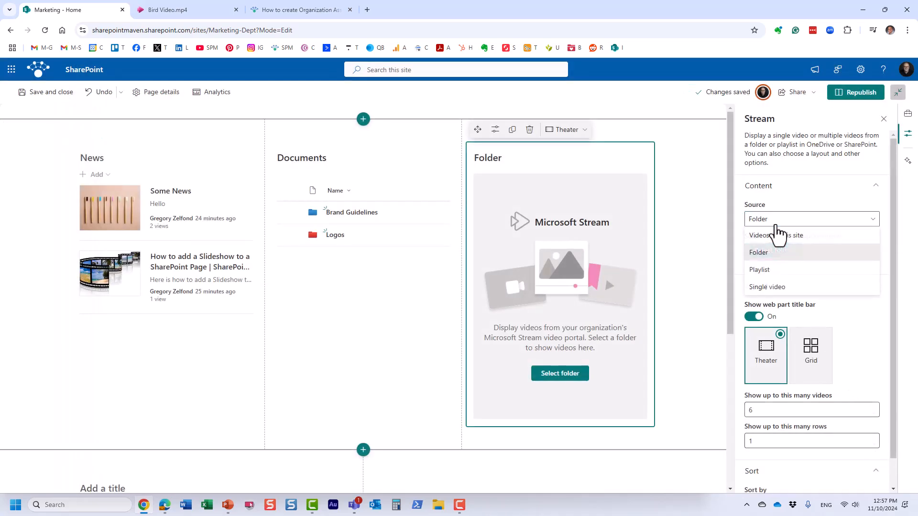
click(778, 292)
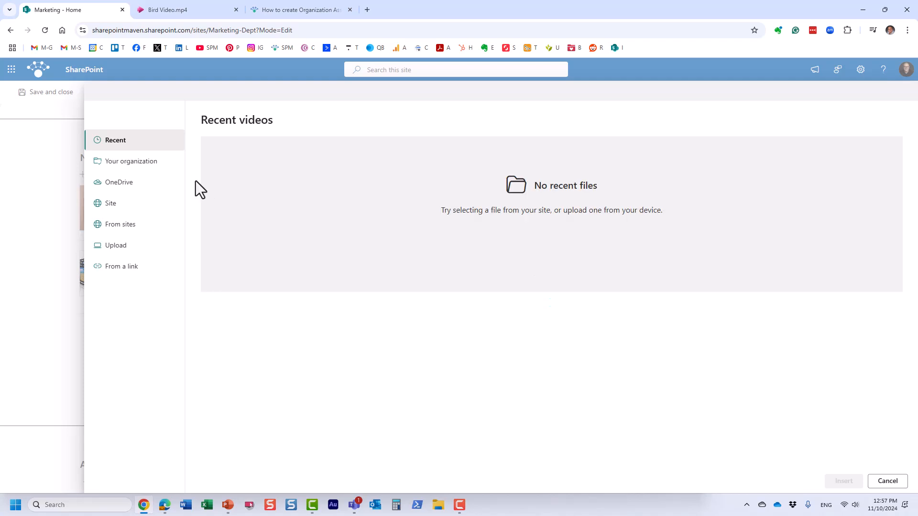
click(126, 205)
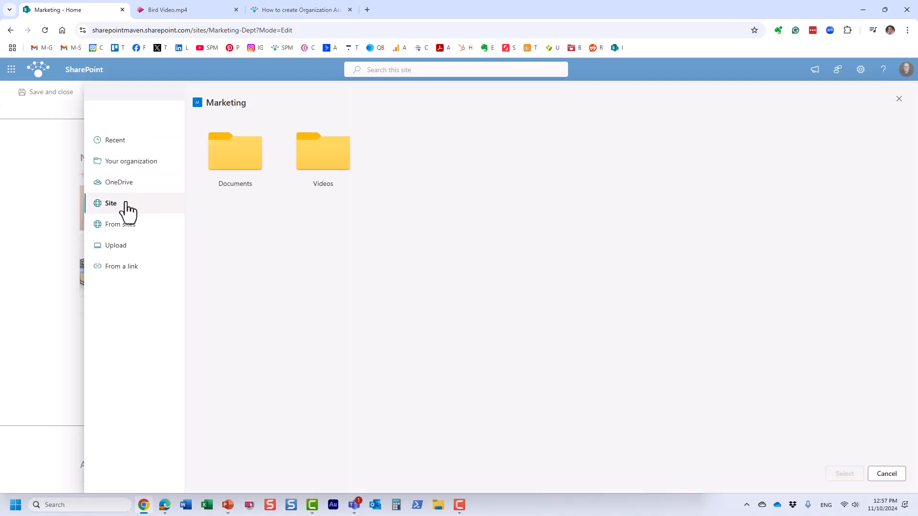
click(322, 166)
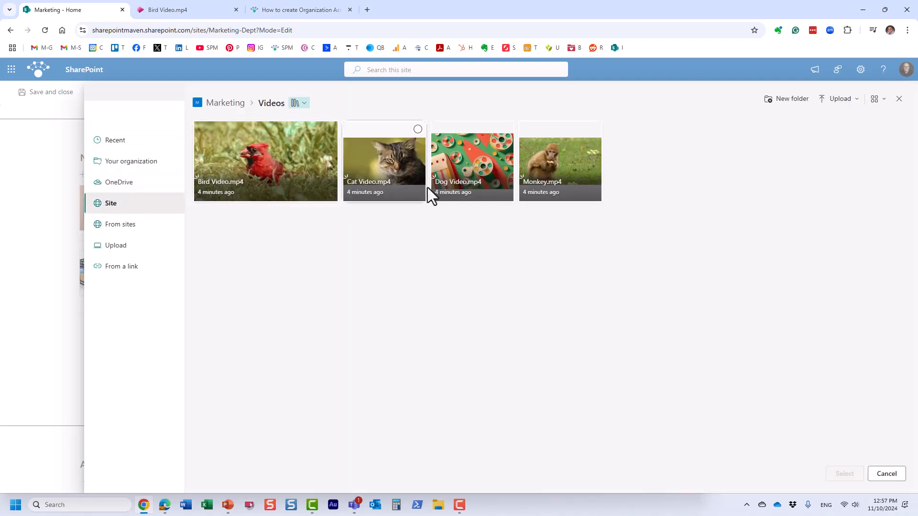
click(417, 129)
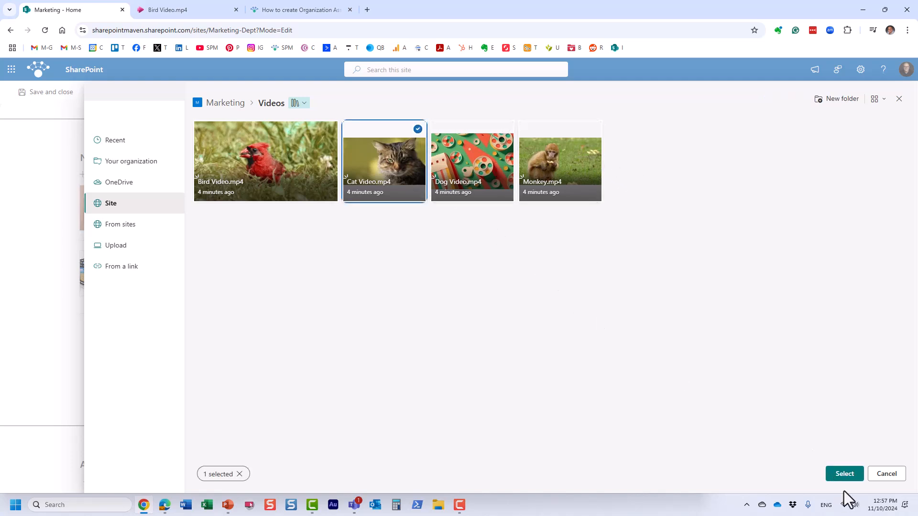
click(843, 478)
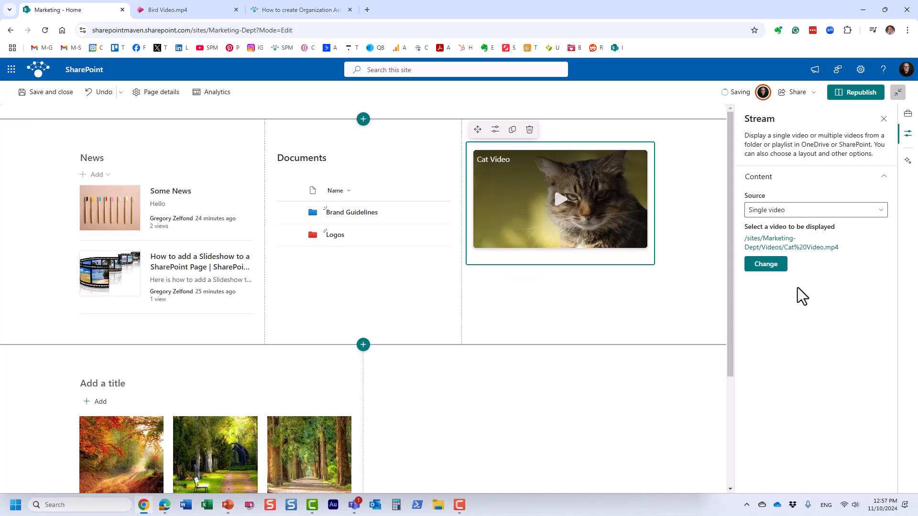
Republish the home page and play the embedded Cat Video.
click(840, 96)
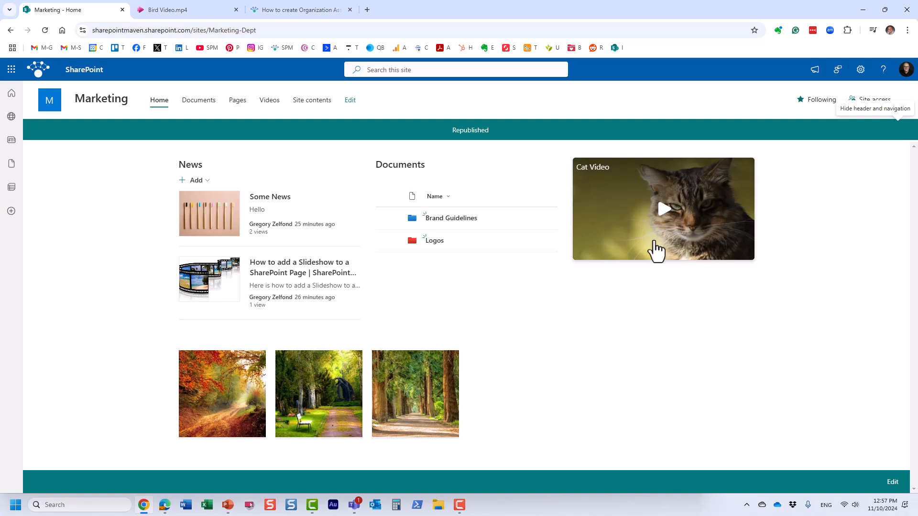
click(664, 213)
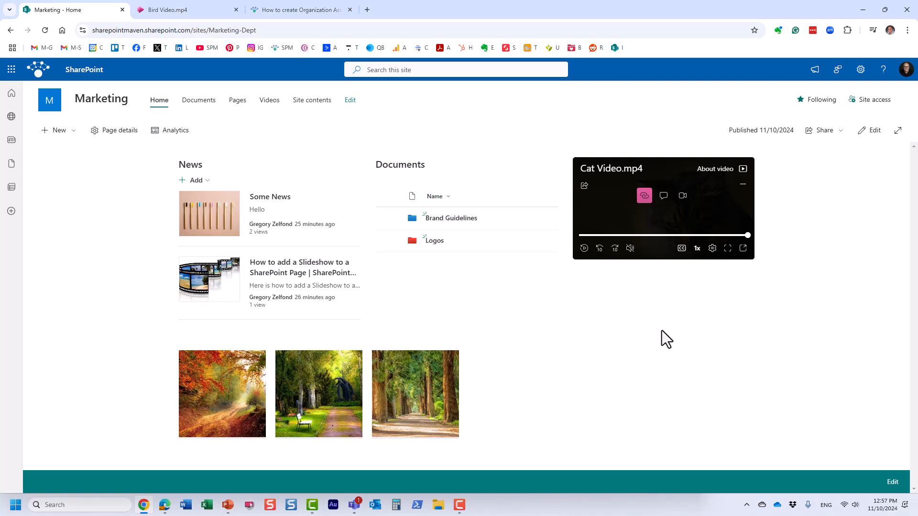
Edit the home page and try switching the Cat Video Stream web part's source to Playlist.
click(869, 135)
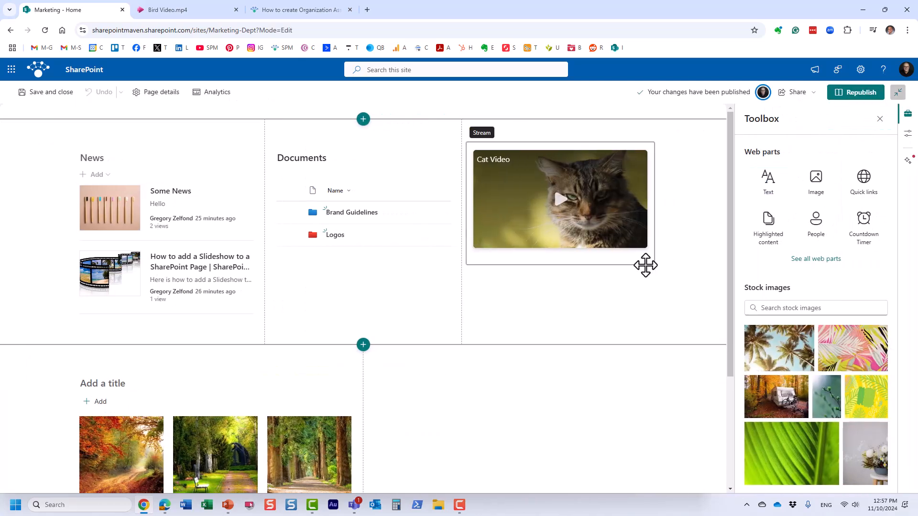
click(559, 272)
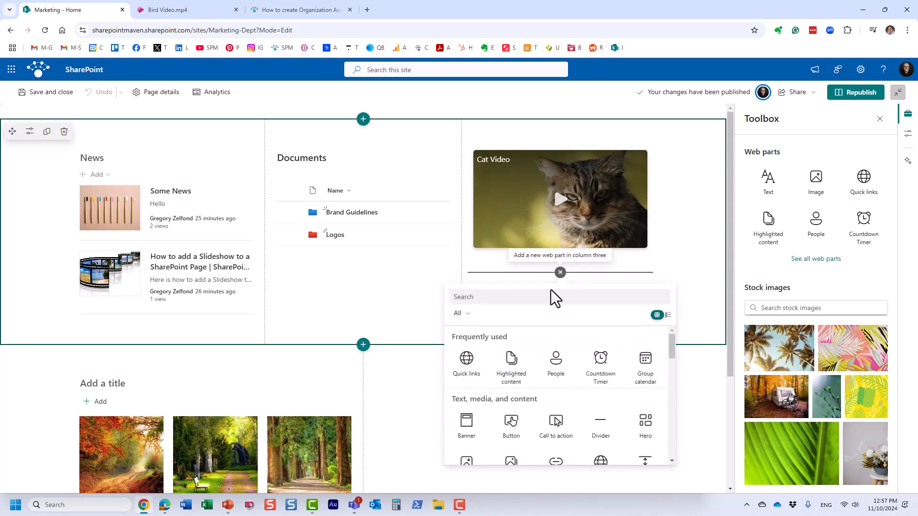
click(511, 147)
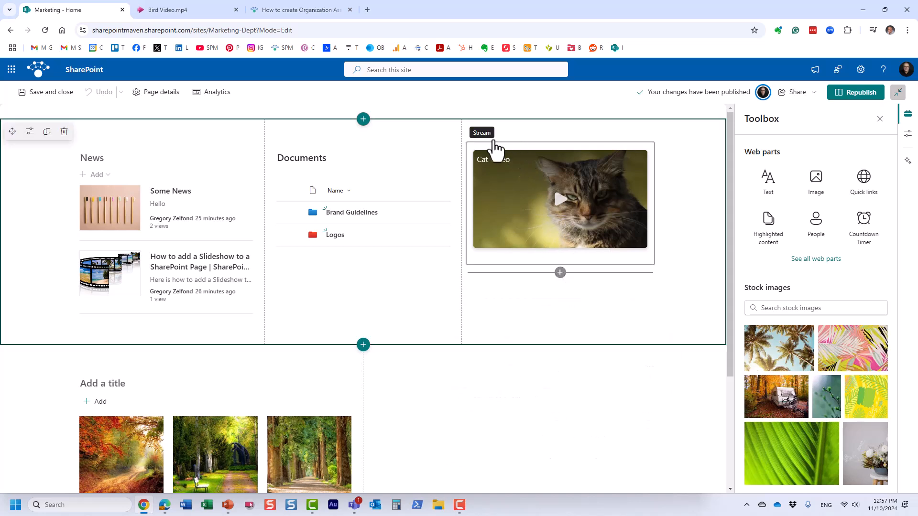
click(505, 146)
click(495, 129)
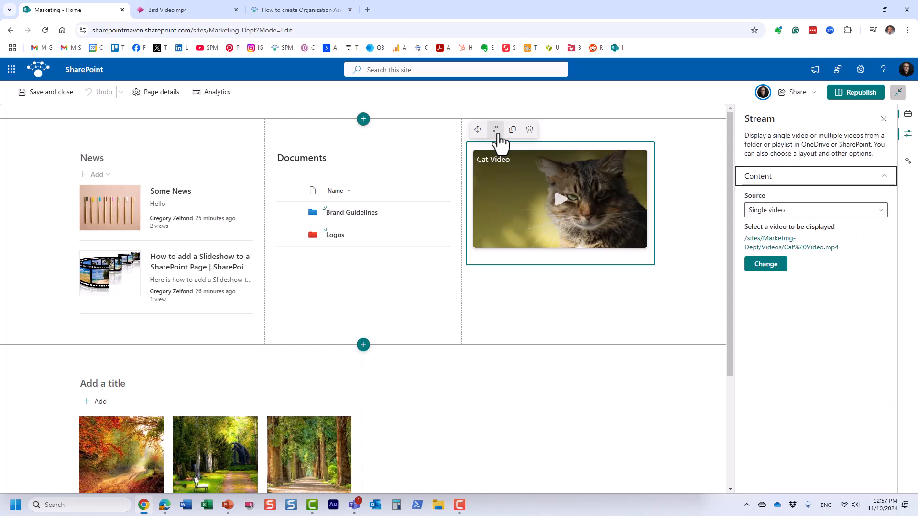
click(789, 211)
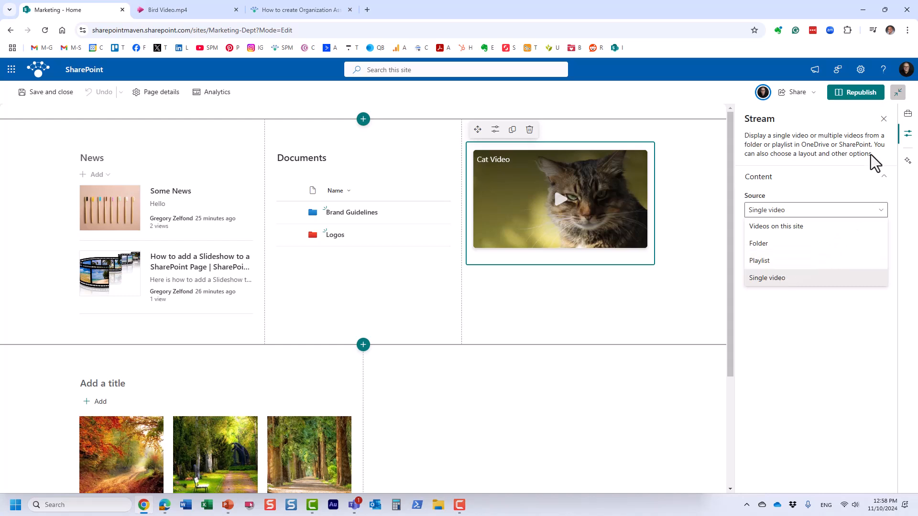
click(782, 261)
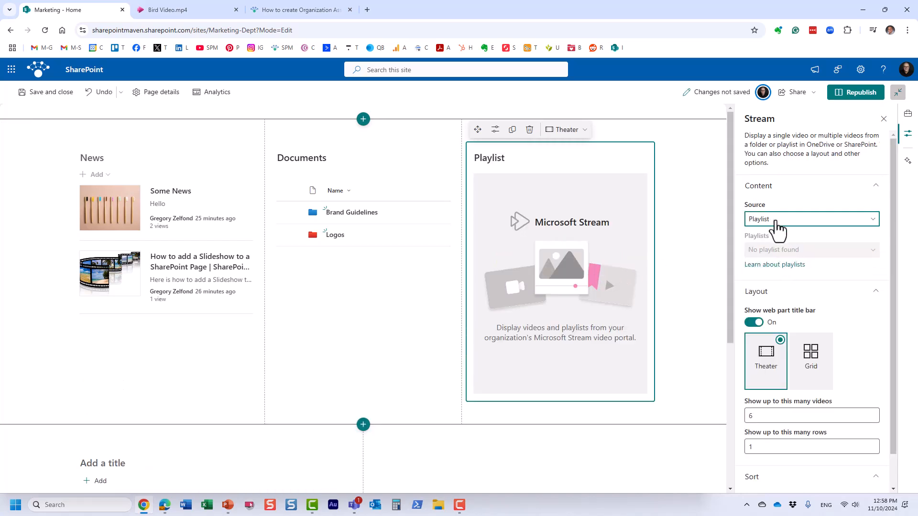
Undo the Stream web part's source change and republish the home page.
click(883, 120)
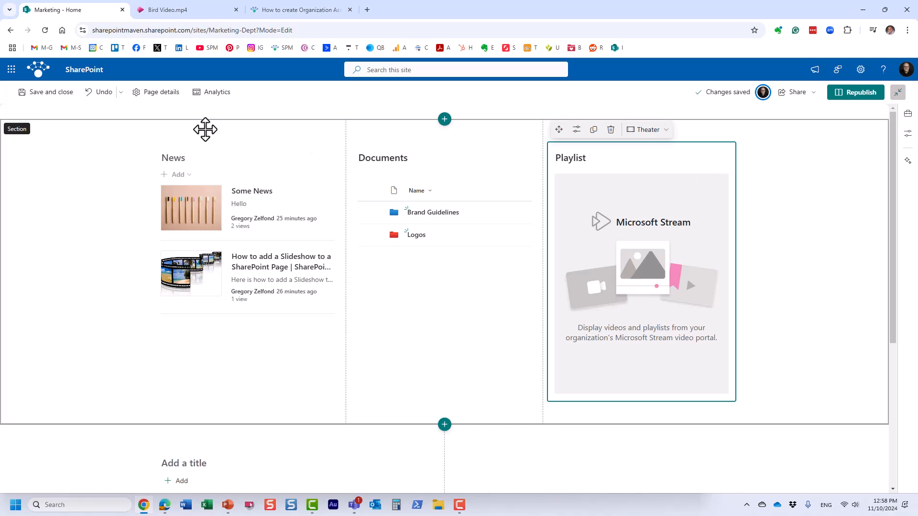
click(103, 93)
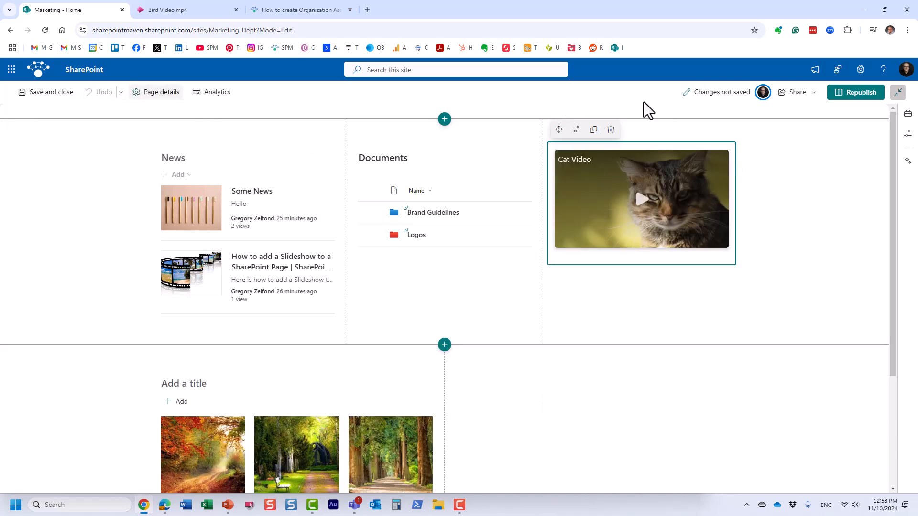
click(856, 97)
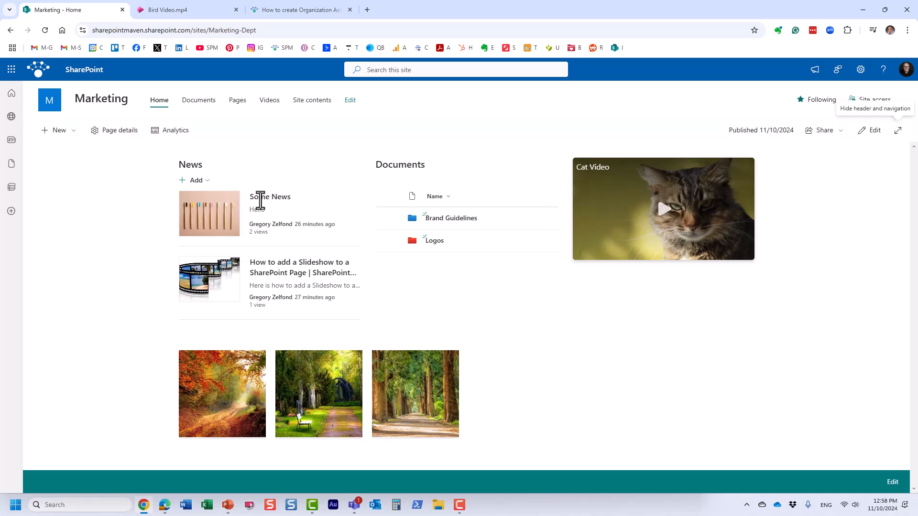
Look over the video files in the site's Videos library and return to the home page.
click(266, 101)
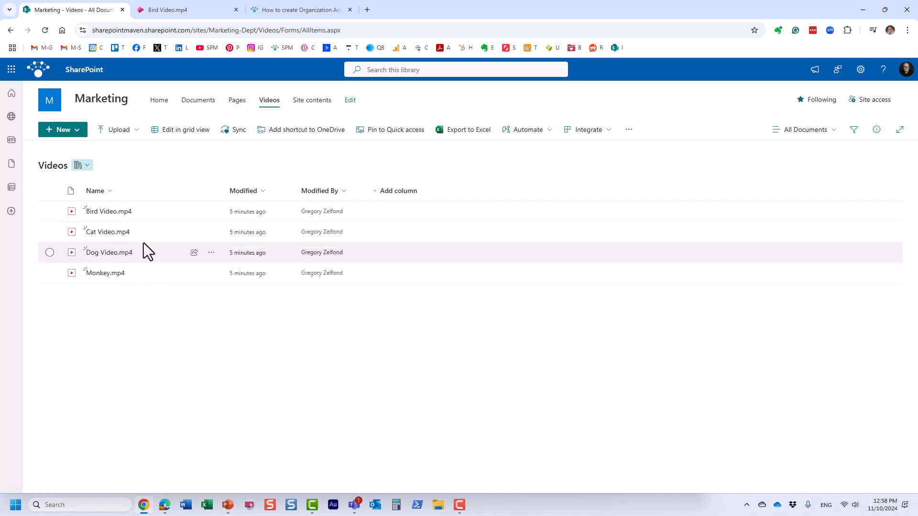
mouse_move(130, 234)
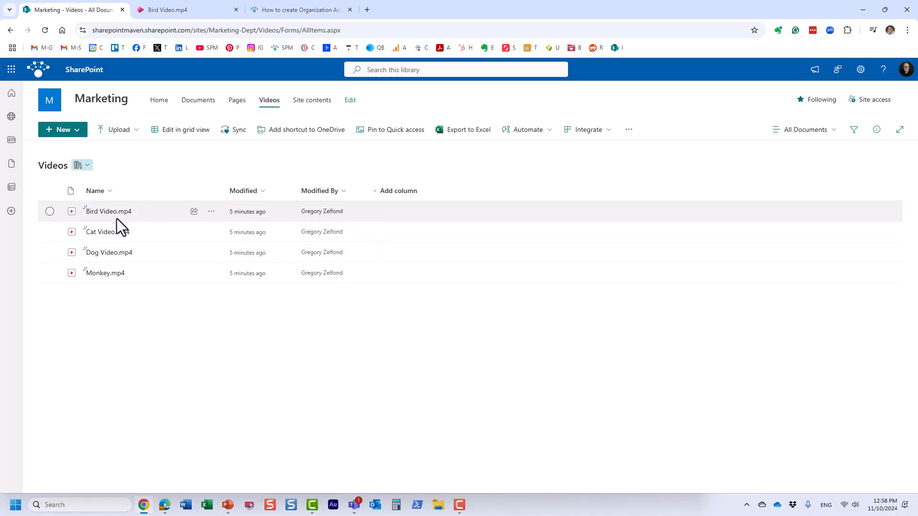
click(97, 105)
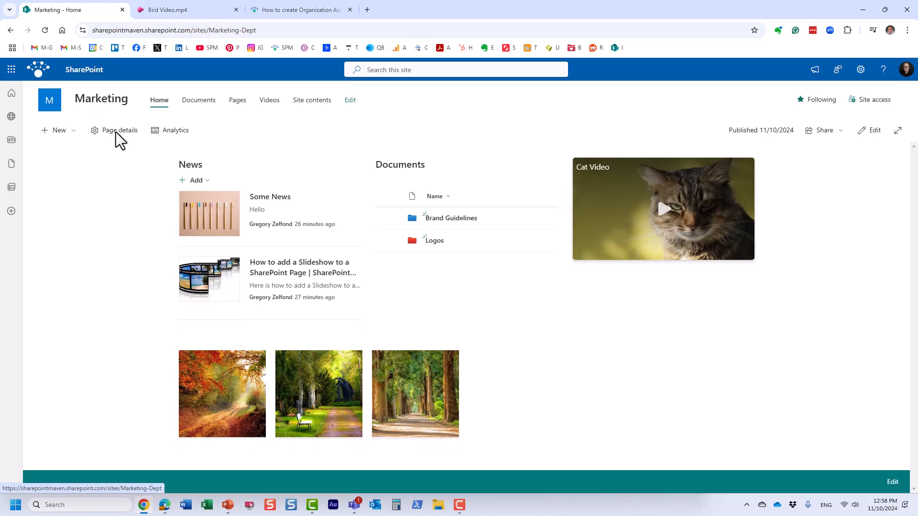
Create a list from Microsoft's Playlist template, named Marketing Playlist and shown in the site navigation.
click(74, 131)
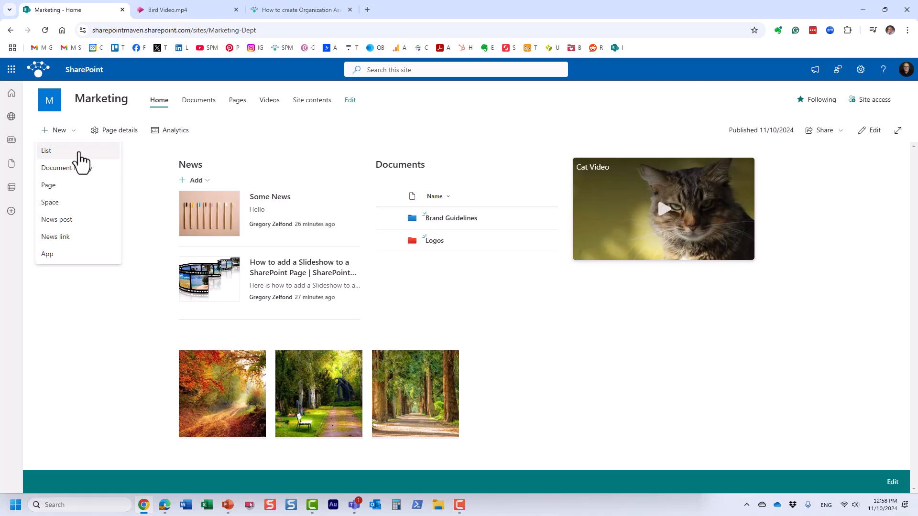
click(80, 152)
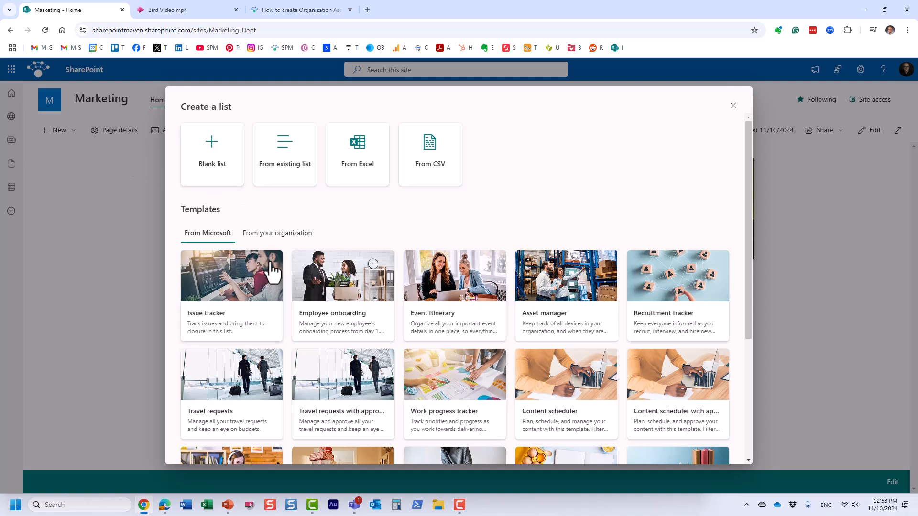
scroll(270, 286, down, 4)
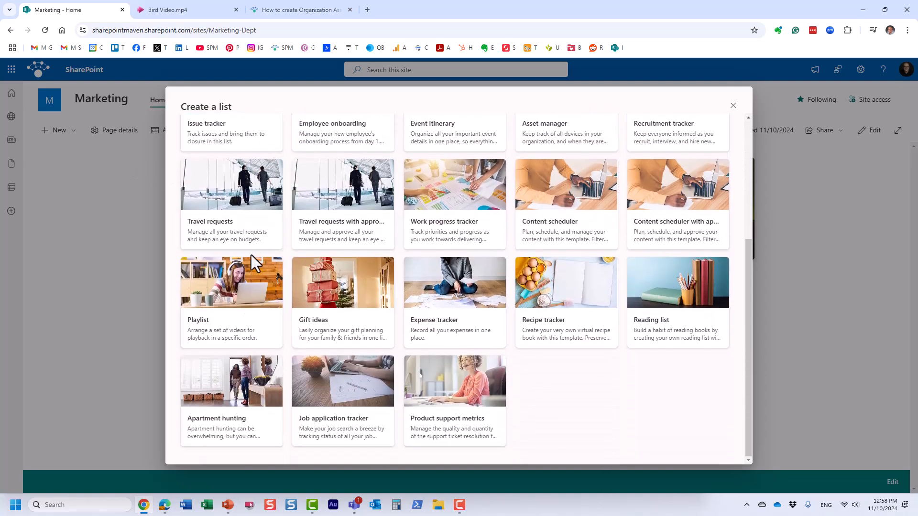
click(230, 305)
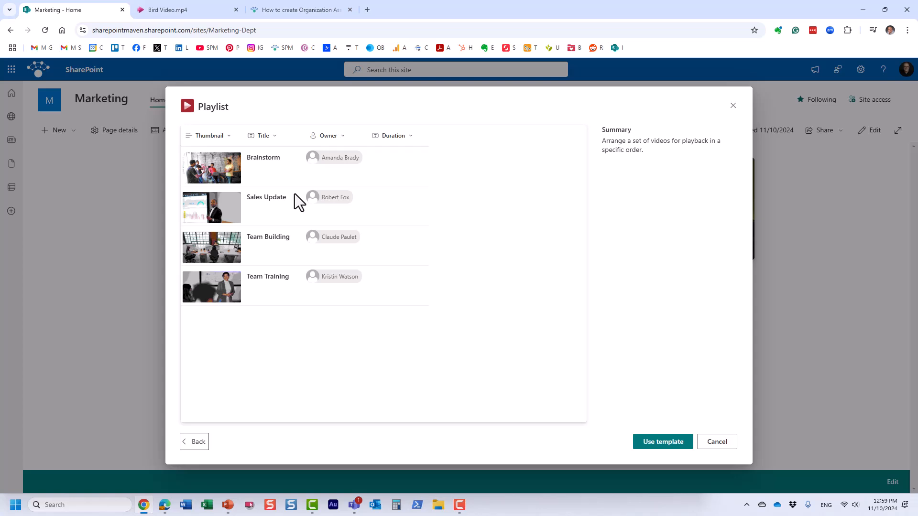
click(675, 445)
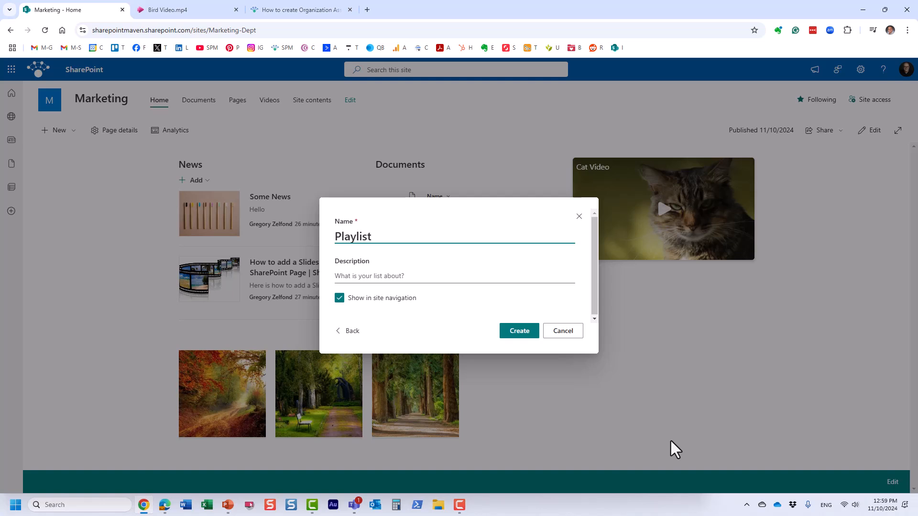
text(Marketing)
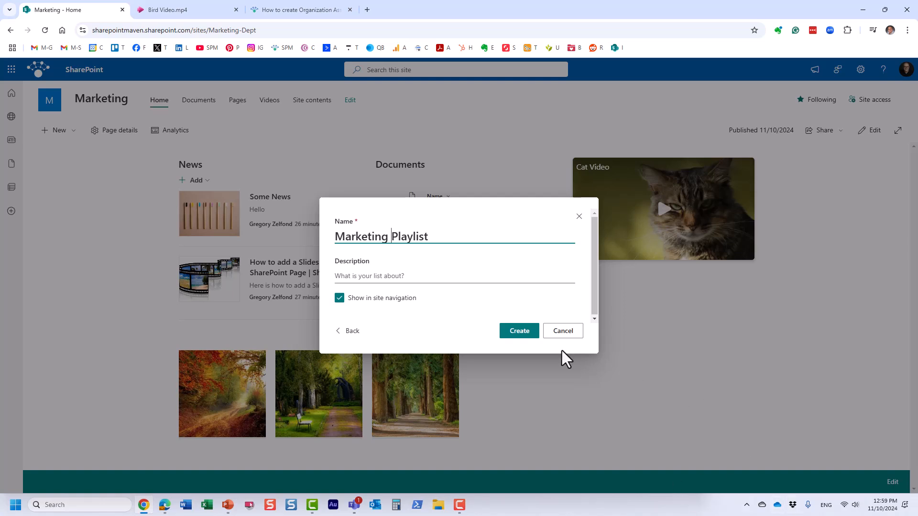
click(517, 331)
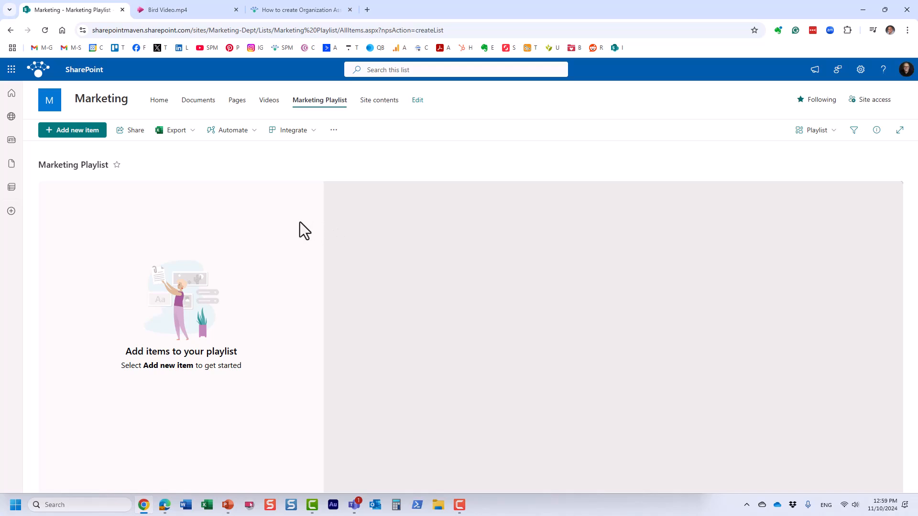
Add Bird Video.mp4, Cat Video.mp4 and Monkey.mp4 from the Videos library to the Marketing Playlist.
click(89, 137)
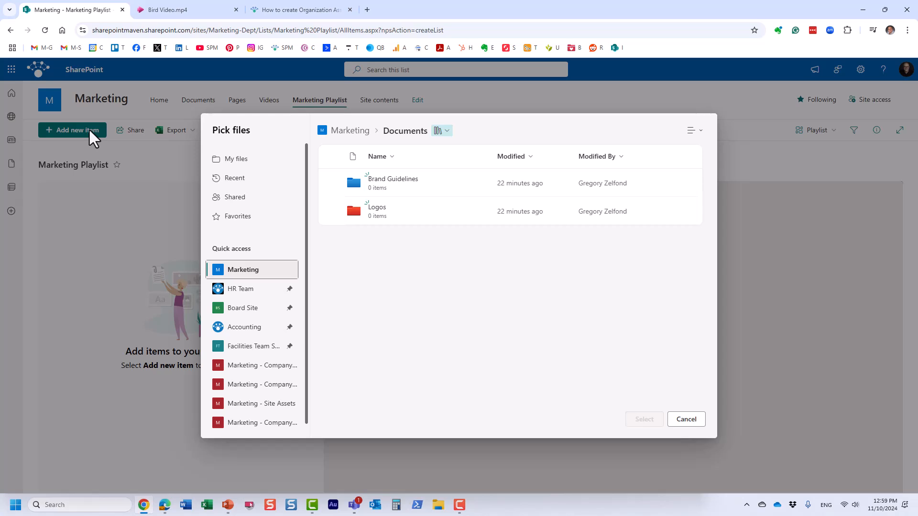
click(448, 132)
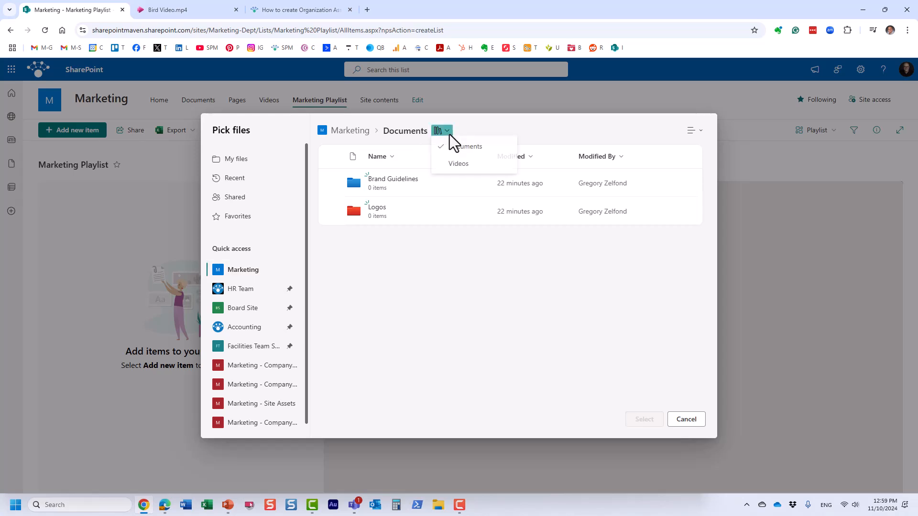
click(460, 174)
click(334, 186)
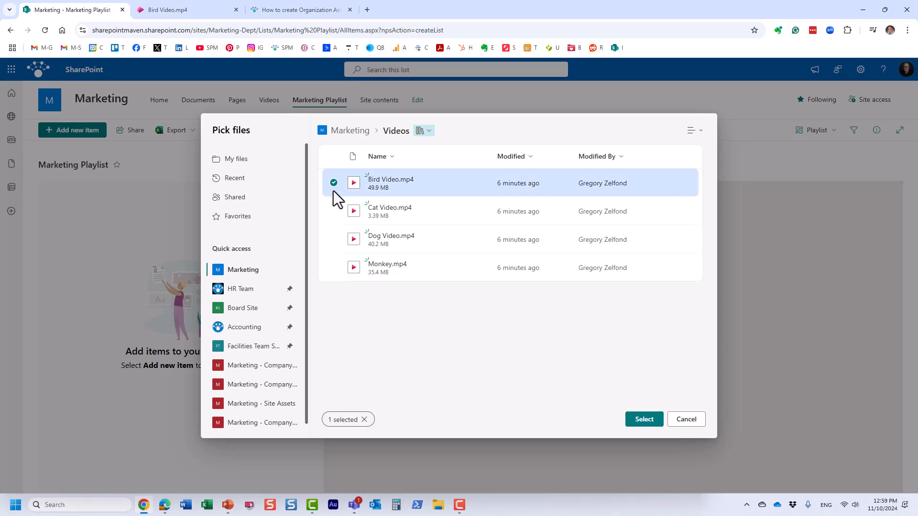
click(334, 211)
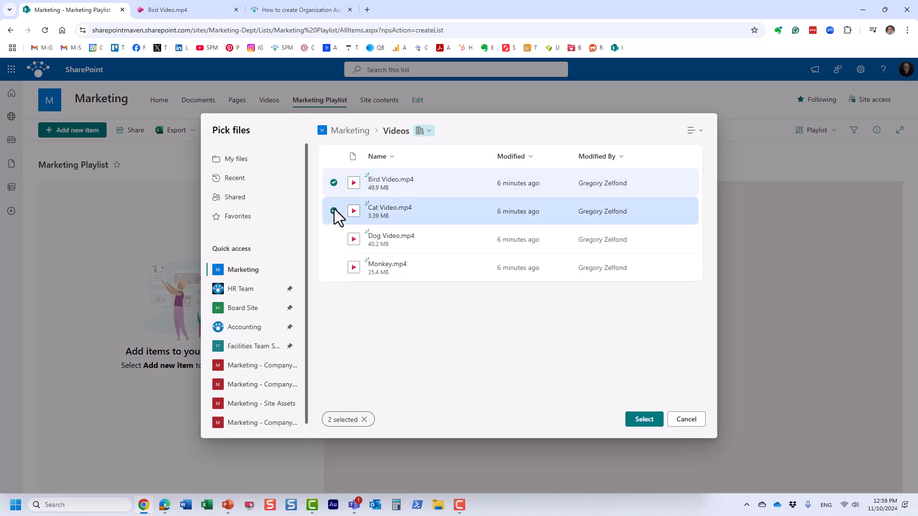
click(334, 268)
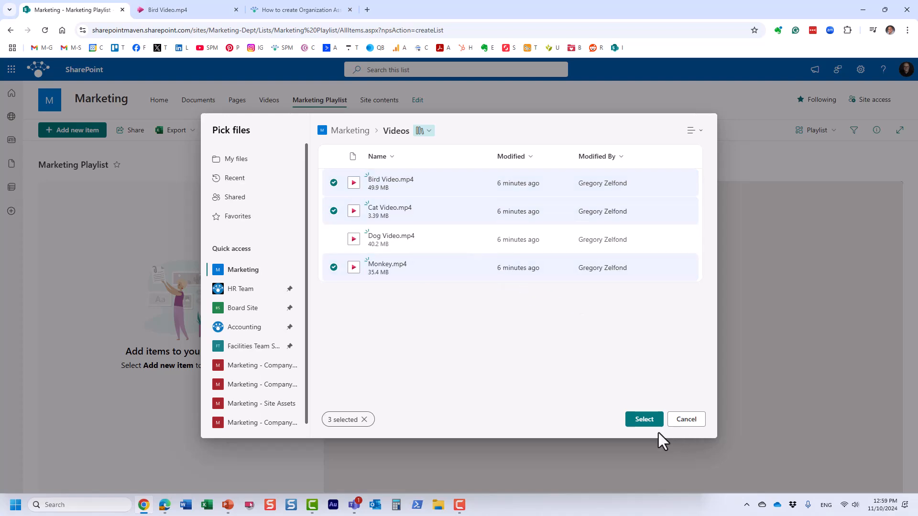
click(645, 421)
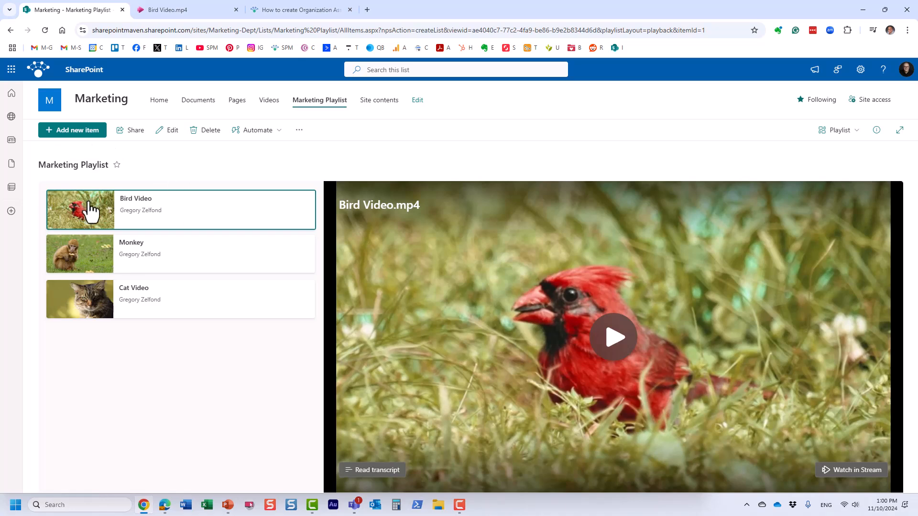
View the Monkey and Cat Video entries in the playlist and return to the home page.
click(145, 250)
click(155, 300)
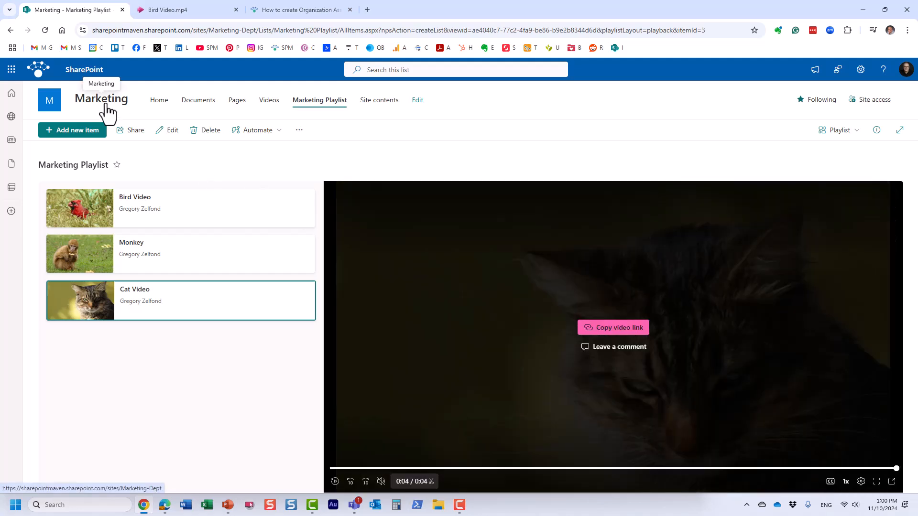
click(107, 112)
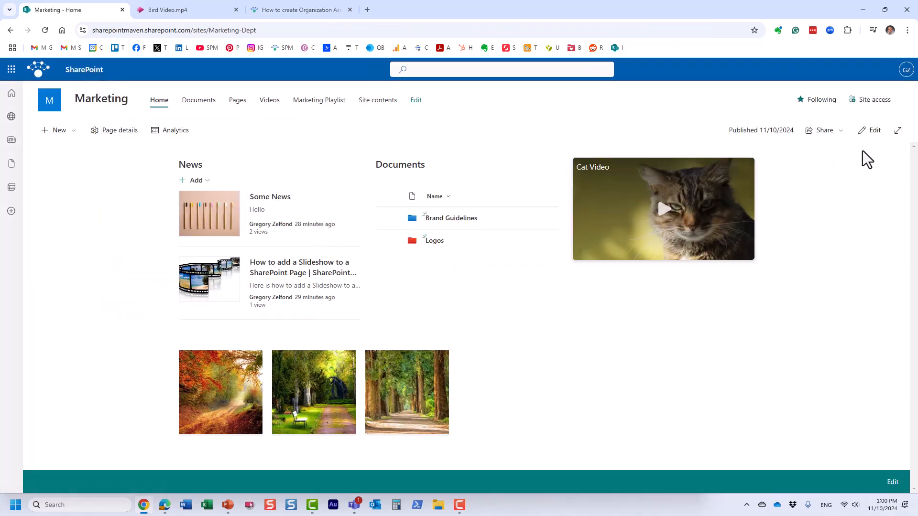
Edit the home page and add a second Stream web part below Cat Video in the top section's third column.
click(867, 132)
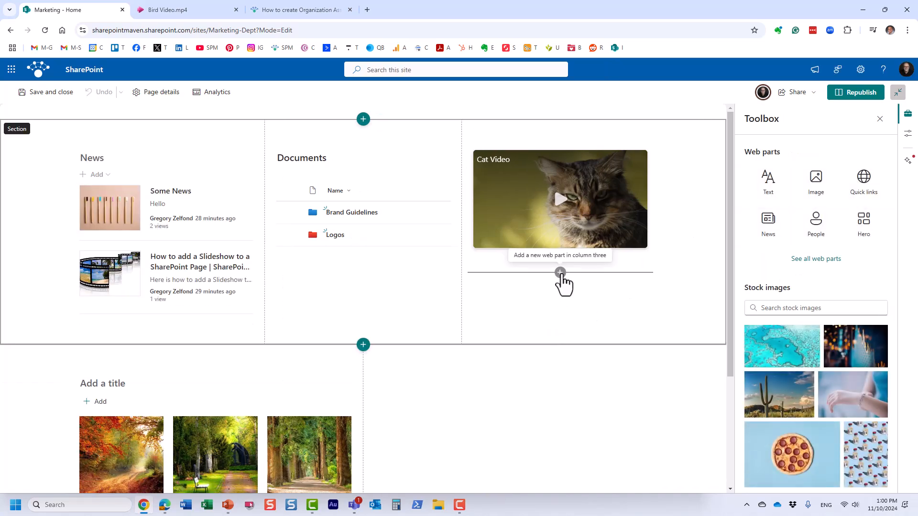
click(560, 272)
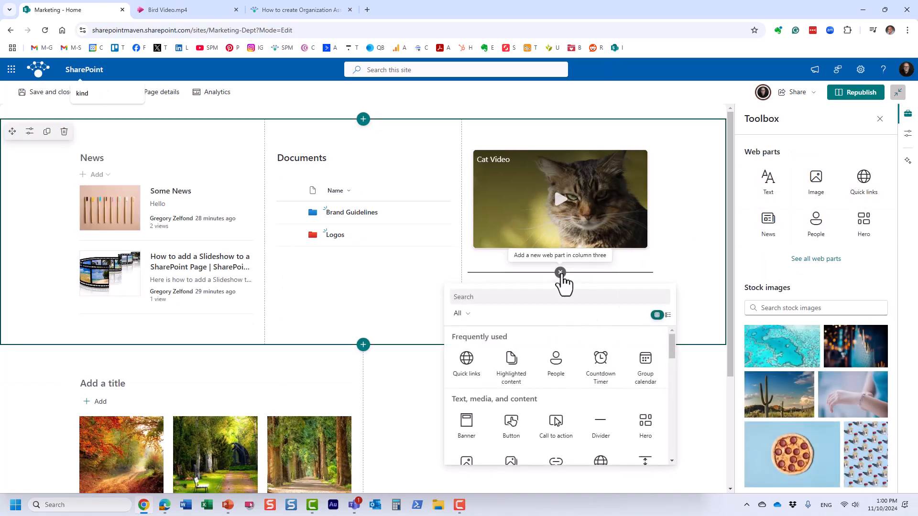
scroll(528, 359, down, 2)
scroll(531, 360, down, 1)
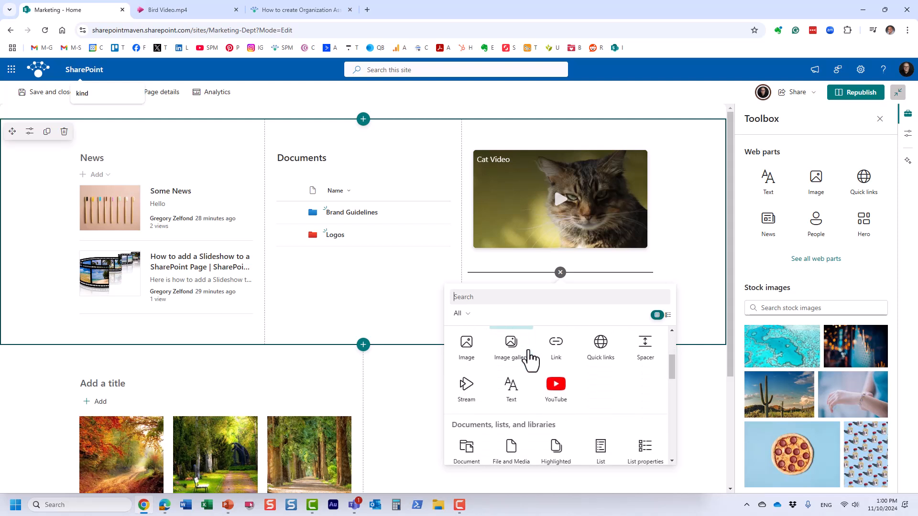
click(476, 396)
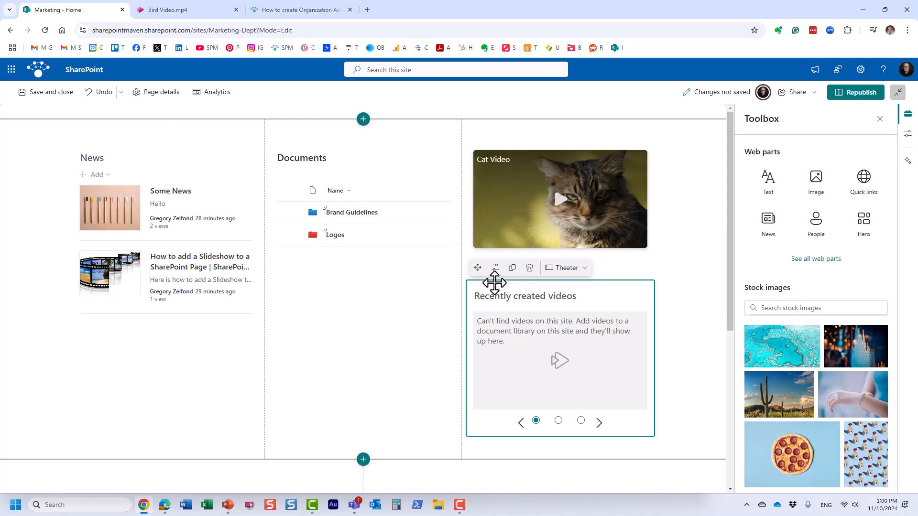
Set the new Stream web part's source to Playlist and choose Marketing Playlist.
click(496, 268)
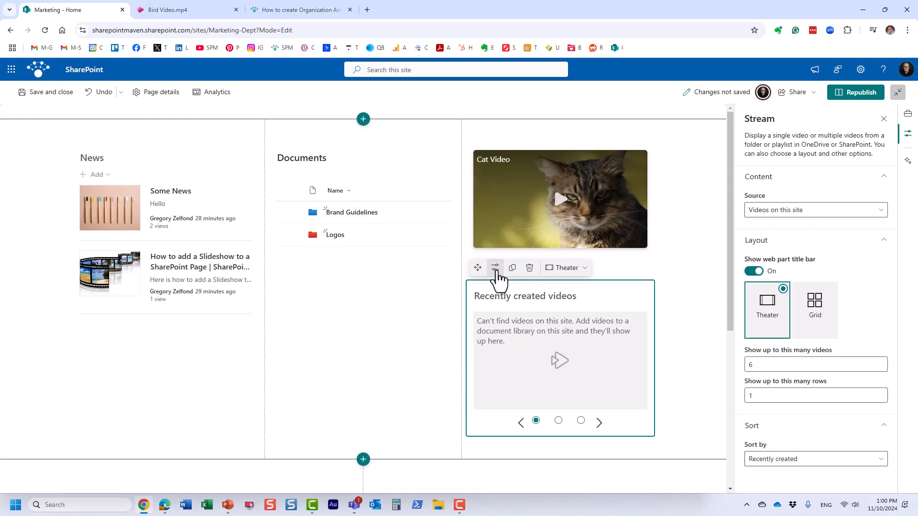
click(818, 210)
click(787, 262)
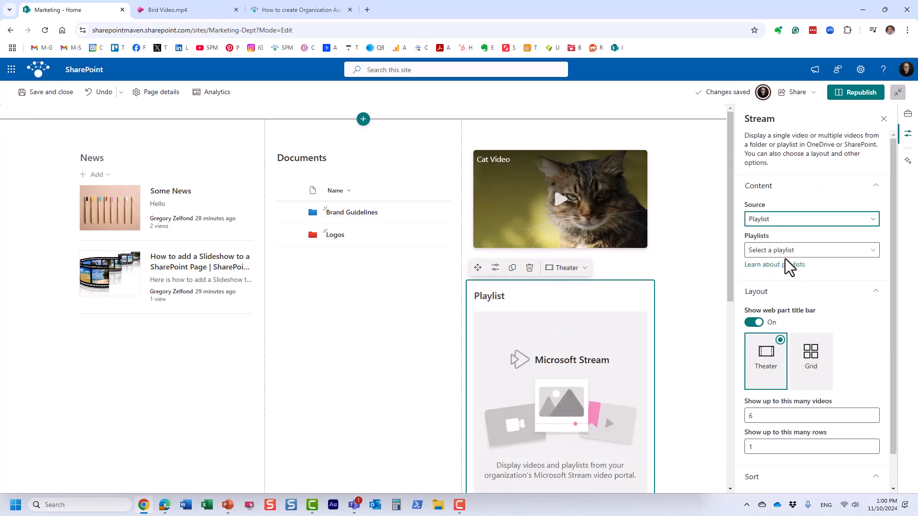
click(788, 254)
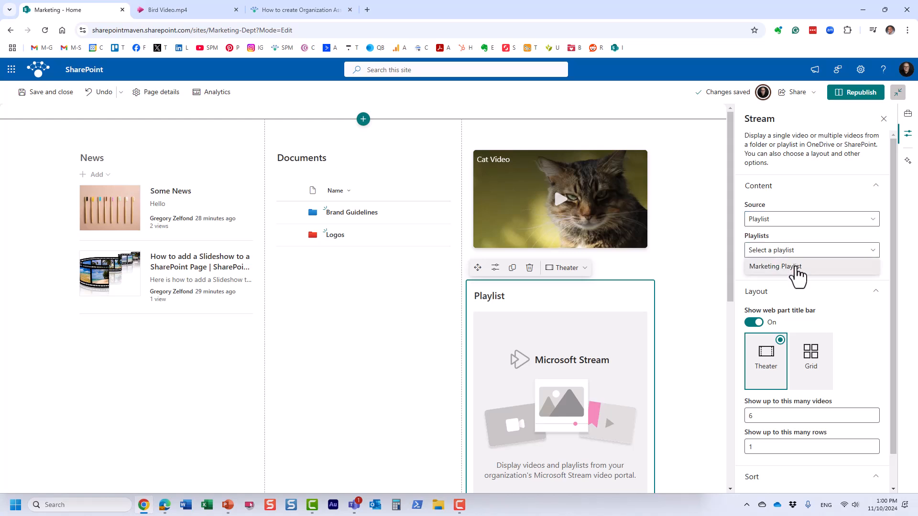
click(798, 268)
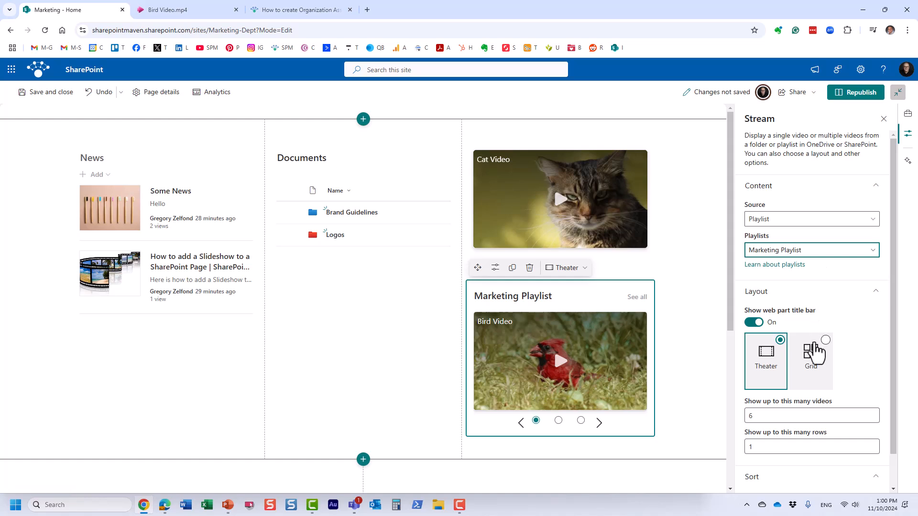
Try the Grid layout on the Marketing Playlist web part and switch back to Theater.
click(817, 375)
scroll(818, 378, down, 1)
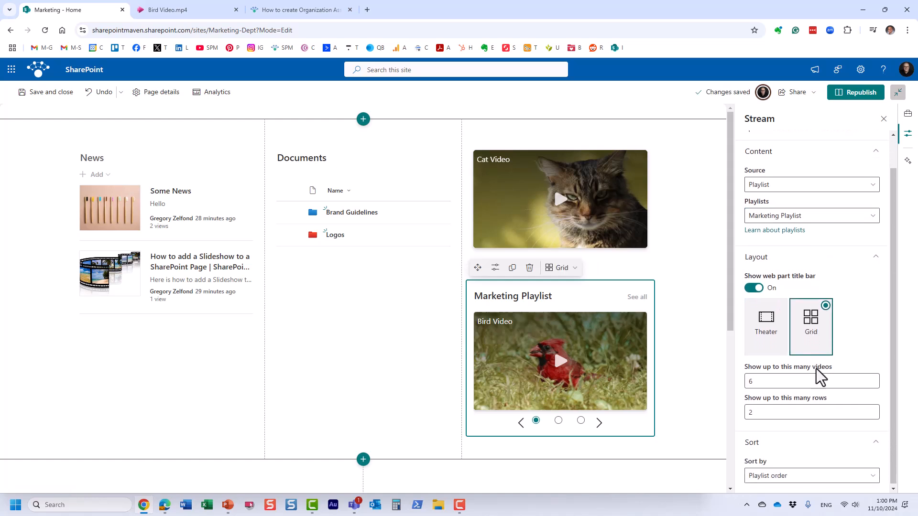
click(774, 339)
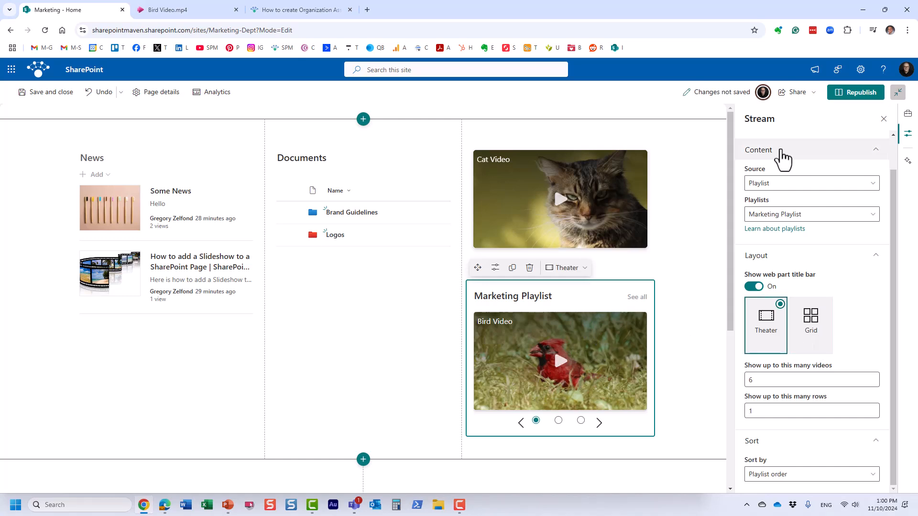
Republish the home page, and play Bird Video and browse the other entries in the Marketing Playlist web part.
click(859, 99)
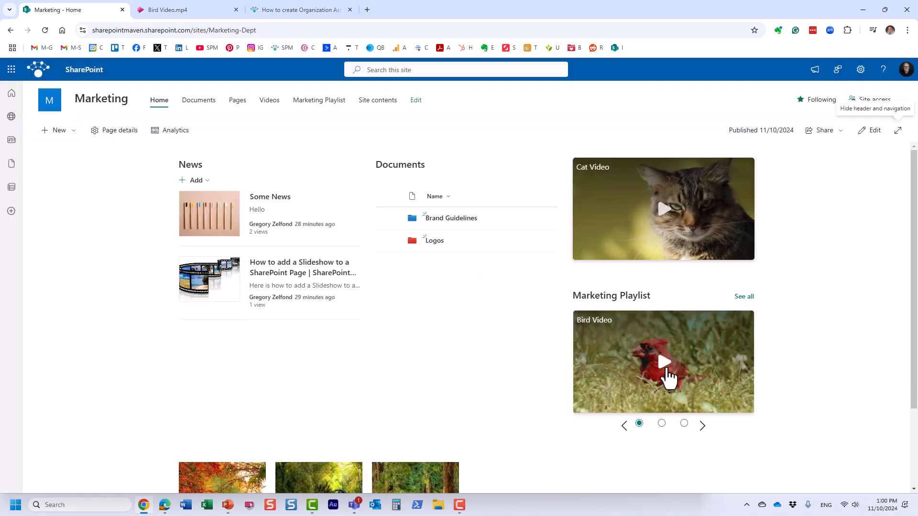
click(665, 371)
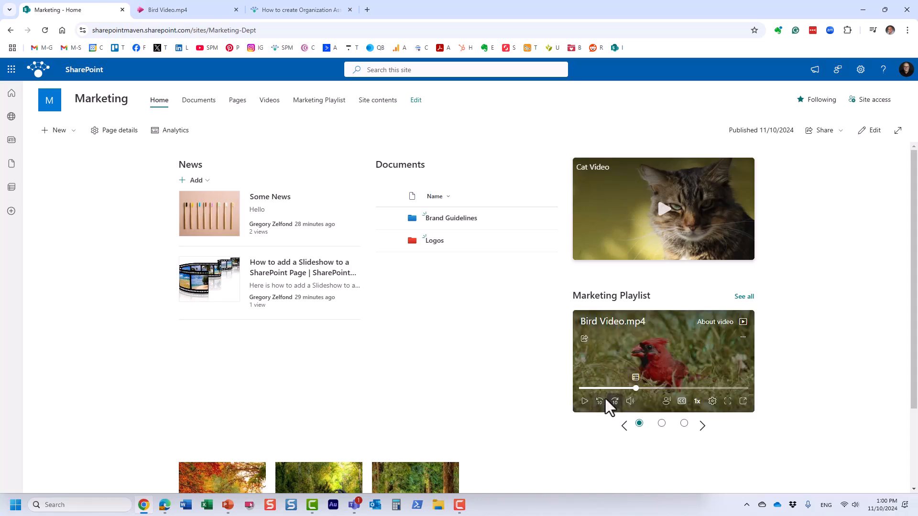
click(662, 424)
click(684, 425)
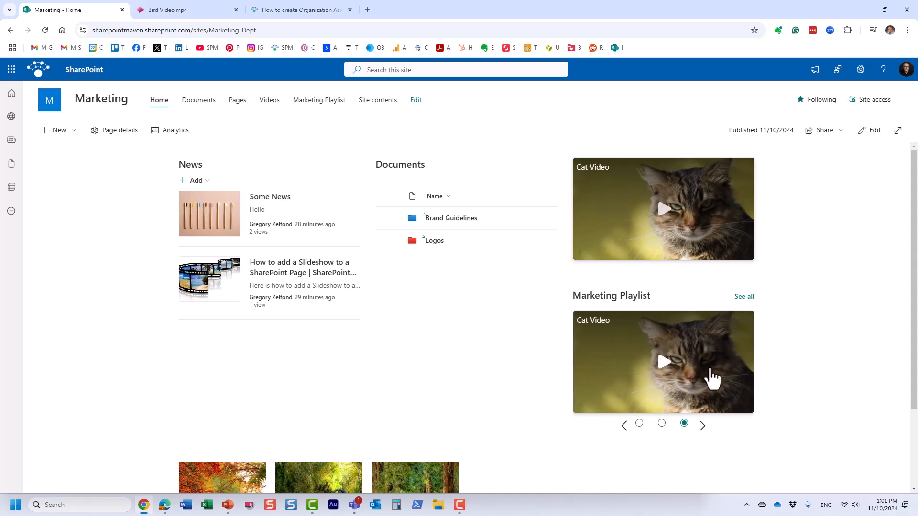
Edit the home page, move the Marketing Playlist web part into the column beside the image gallery, and republish.
click(863, 131)
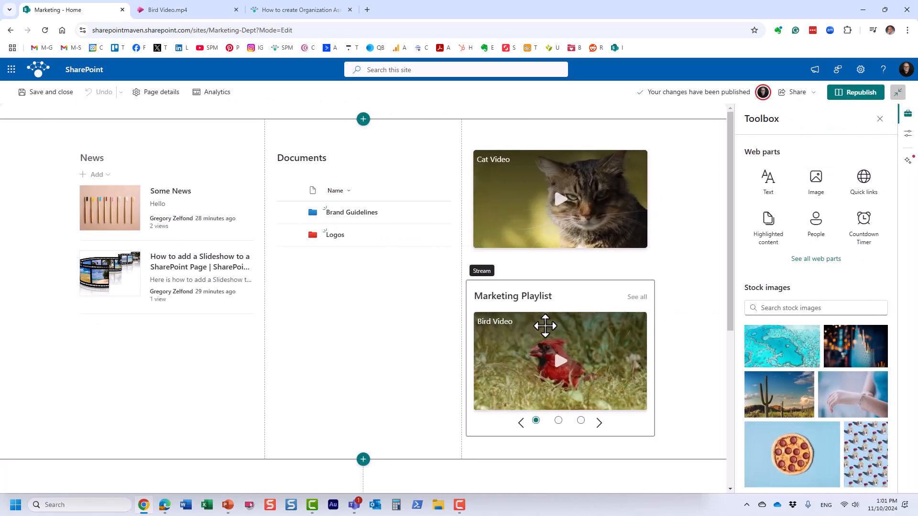
scroll(545, 324, down, 3)
drag(539, 157, 521, 325)
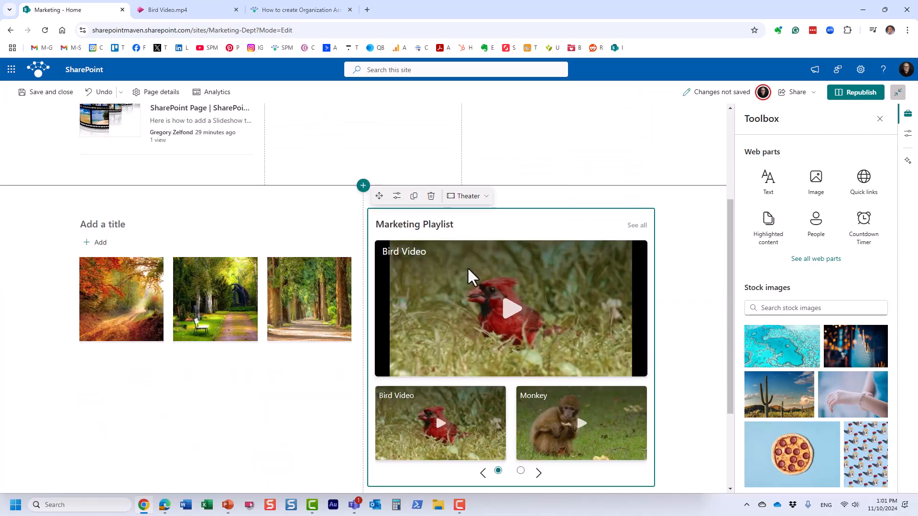
scroll(554, 215, up, 2)
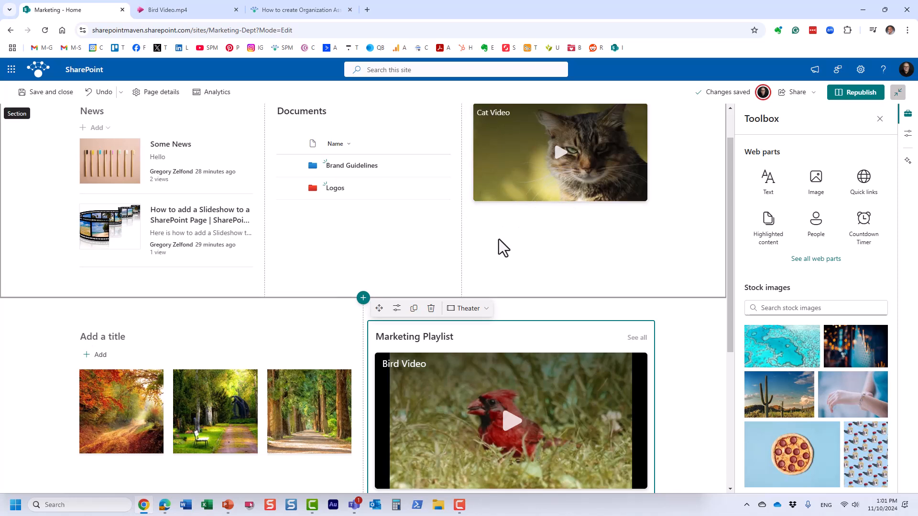
scroll(380, 202, up, 1)
scroll(523, 263, down, 2)
scroll(518, 258, down, 3)
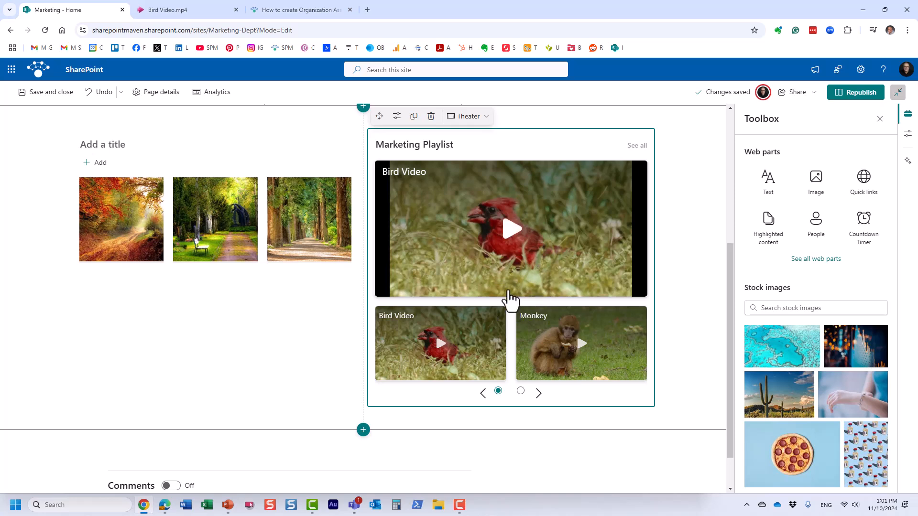
scroll(510, 310, up, 2)
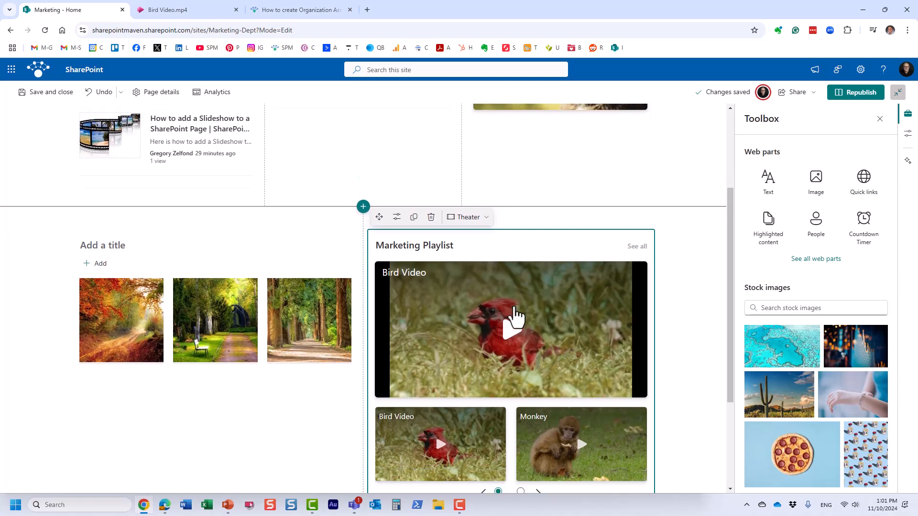
scroll(514, 317, down, 1)
click(857, 93)
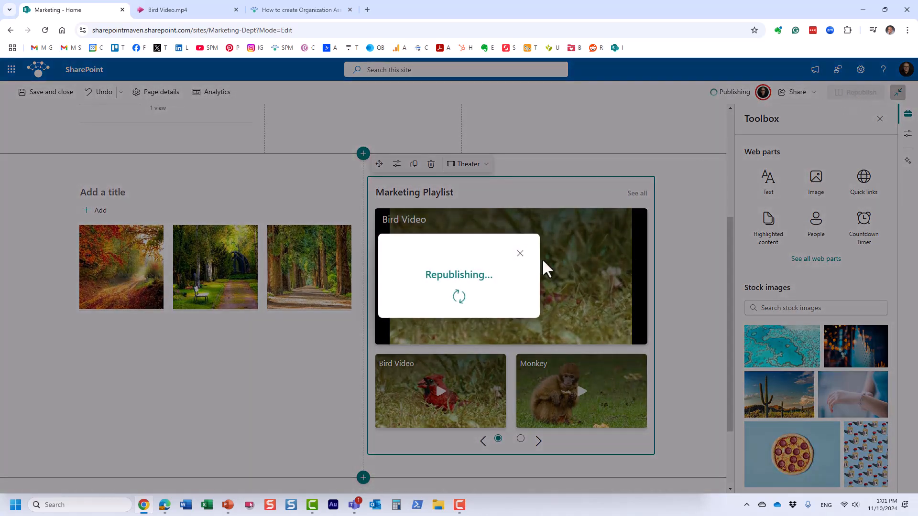
scroll(504, 328, up, 3)
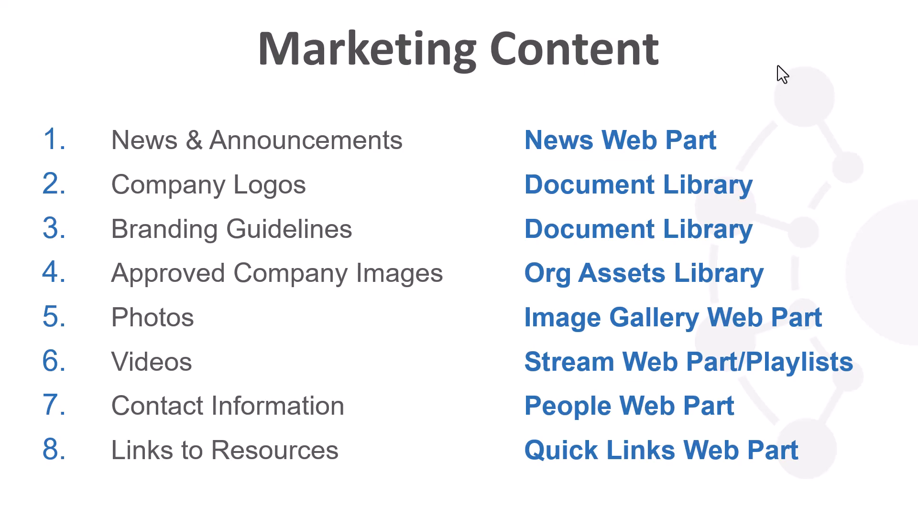
Switch from the slides to the SharePoint site in the browser and add a vertical section to the home page.
key(alt+Tab)
click(870, 135)
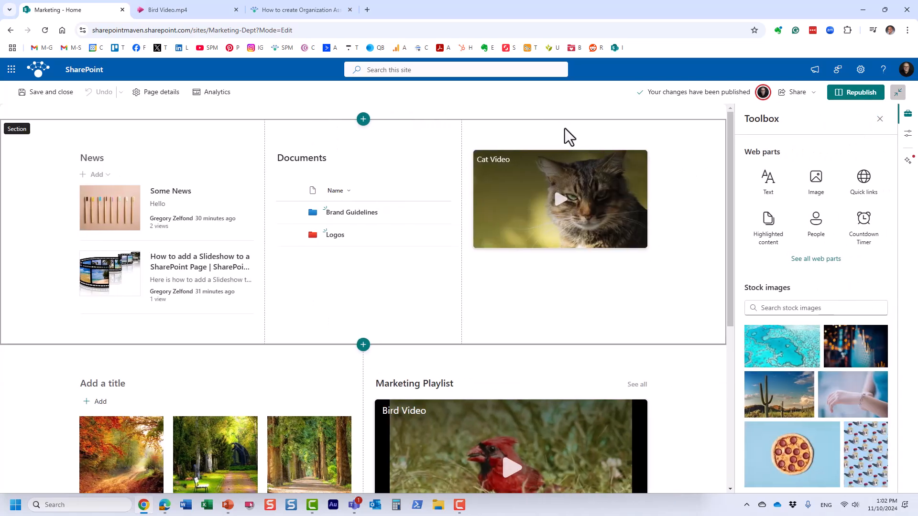
click(879, 119)
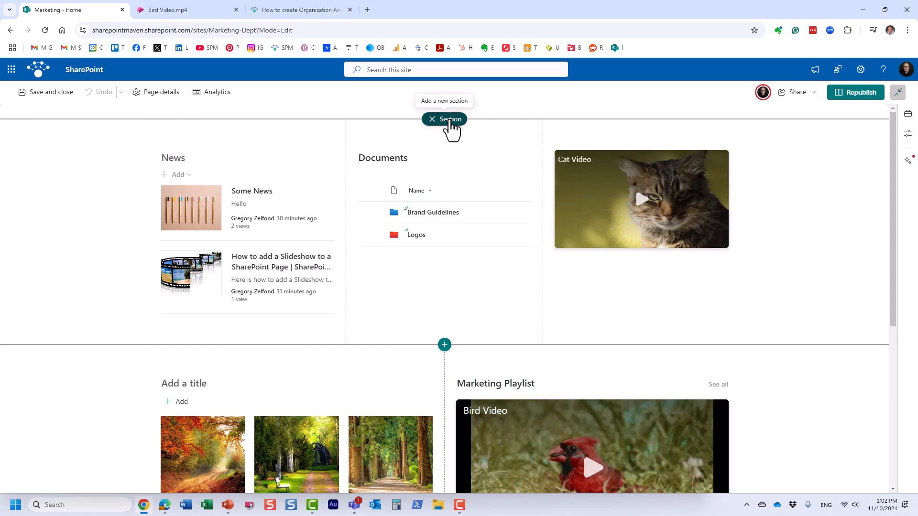
click(450, 125)
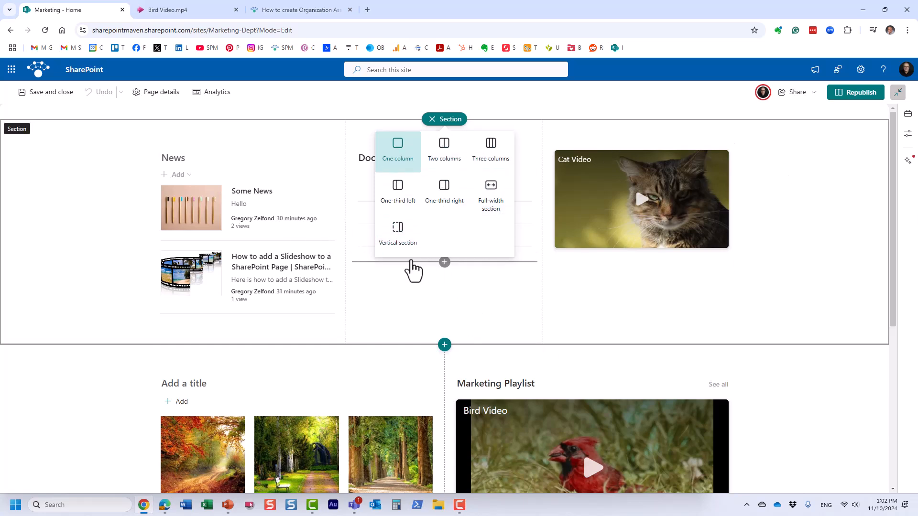
click(397, 241)
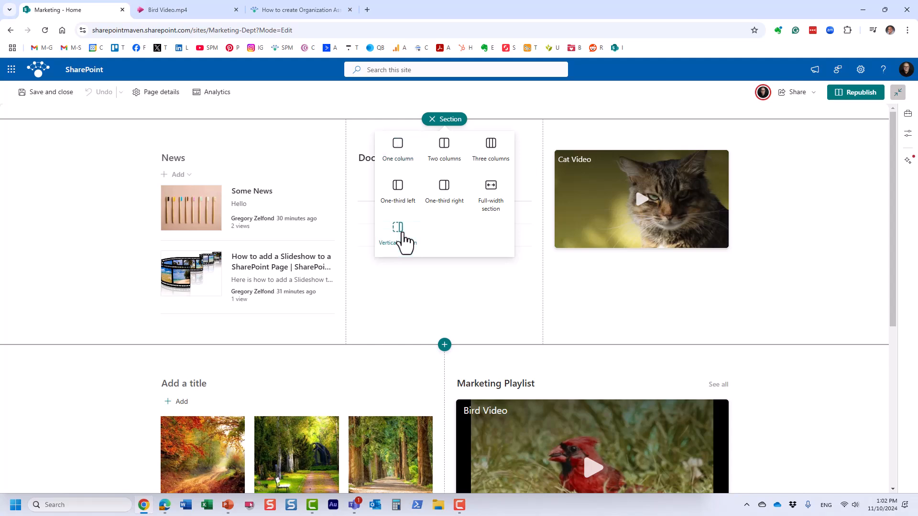
scroll(739, 343, up, 3)
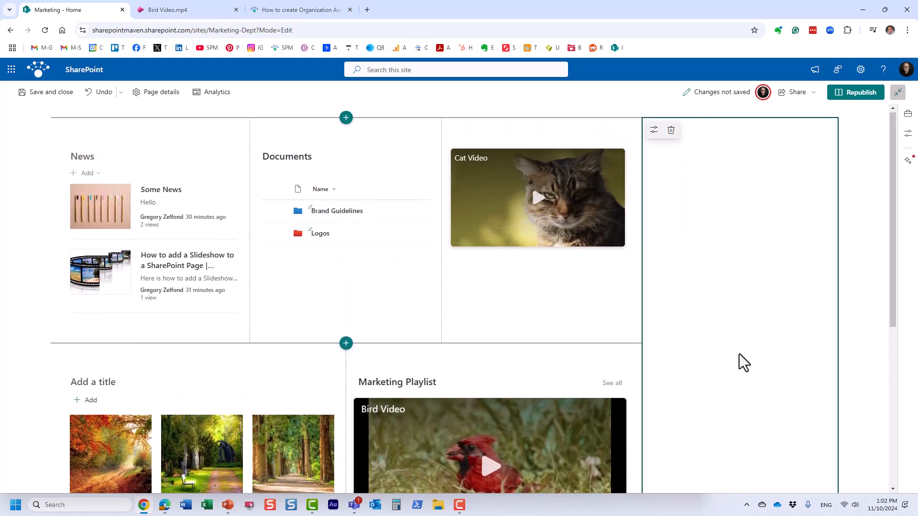
Set the vertical section's background to Strong shading.
click(654, 133)
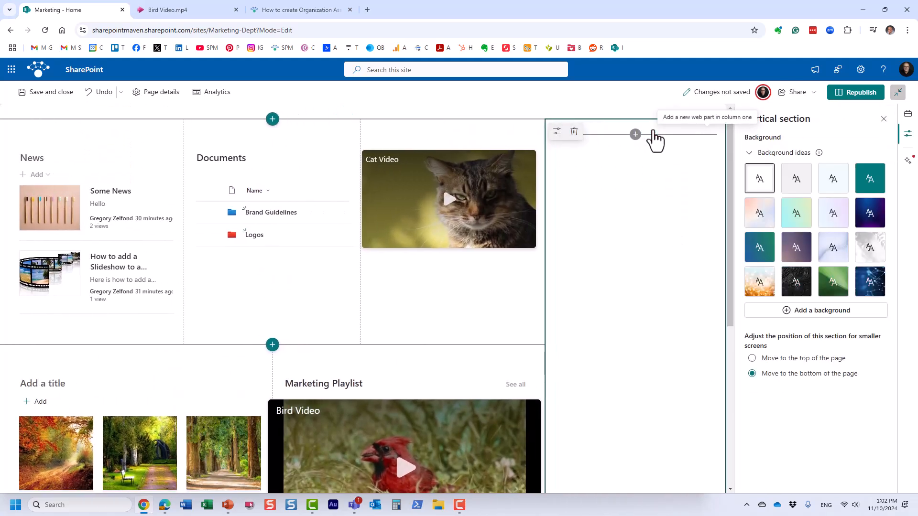
click(847, 181)
click(866, 182)
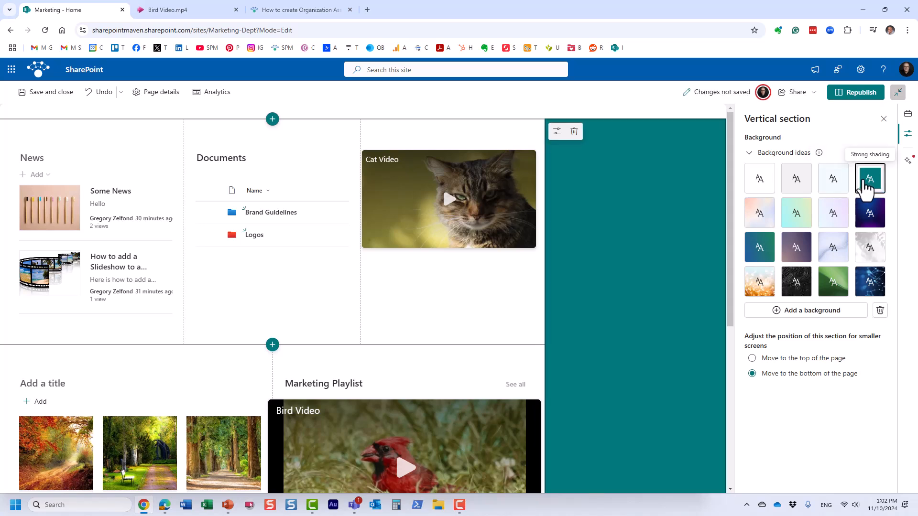
click(884, 118)
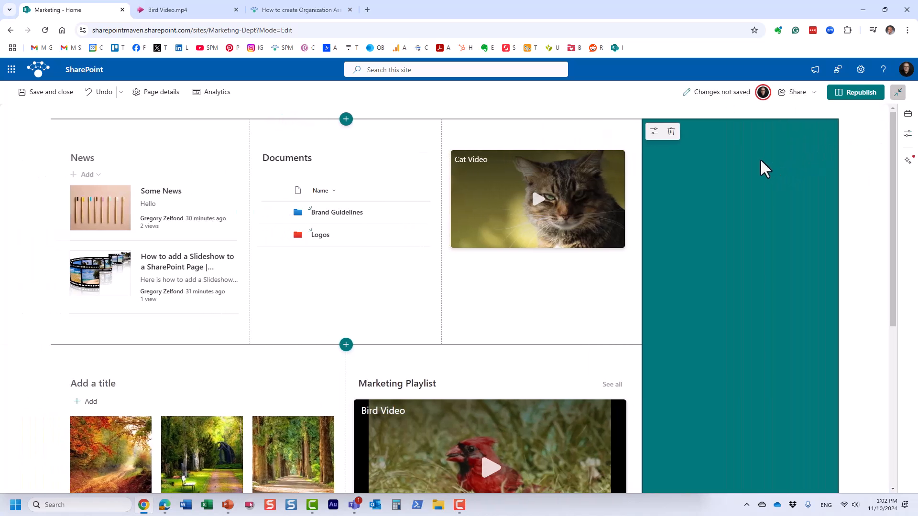
Add a People web part to the vertical section and title it Contact.
click(740, 136)
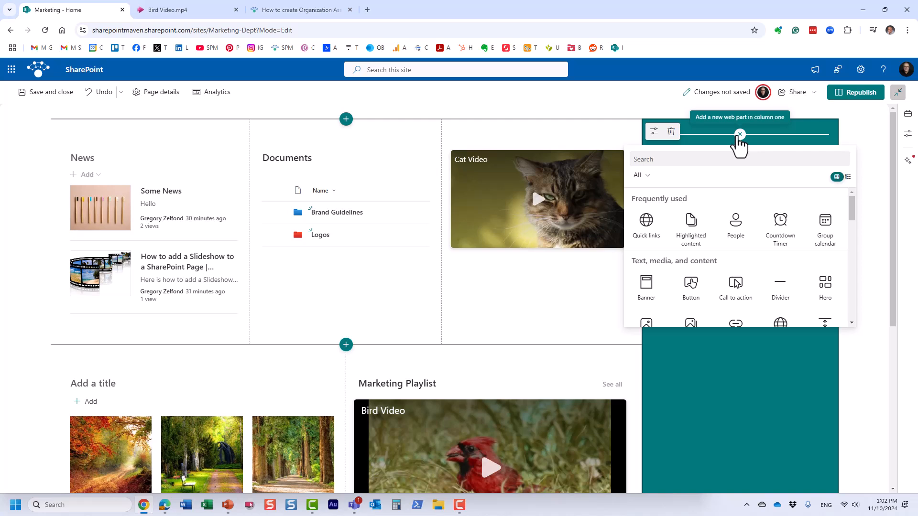
click(737, 239)
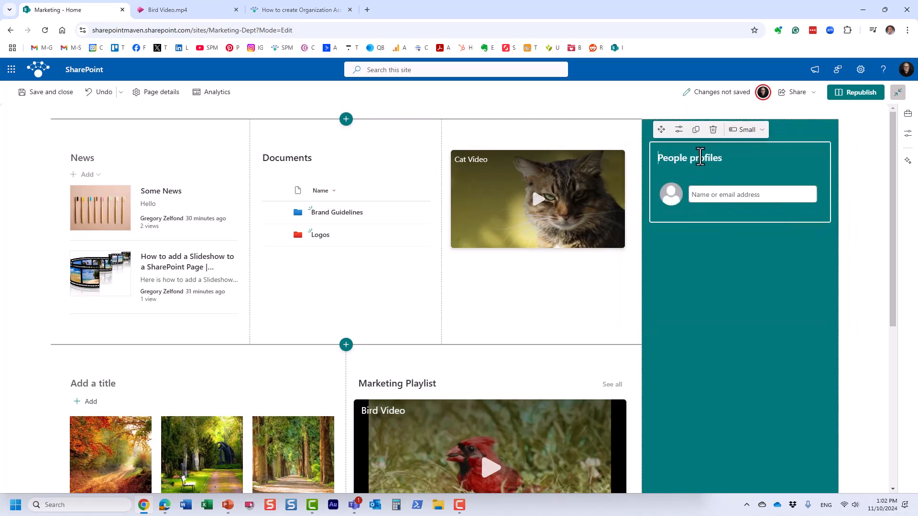
text(Contact)
Add two people, a SharePoint Consultant and a Business Analyst, to the Contact web part by searching their names.
click(714, 193)
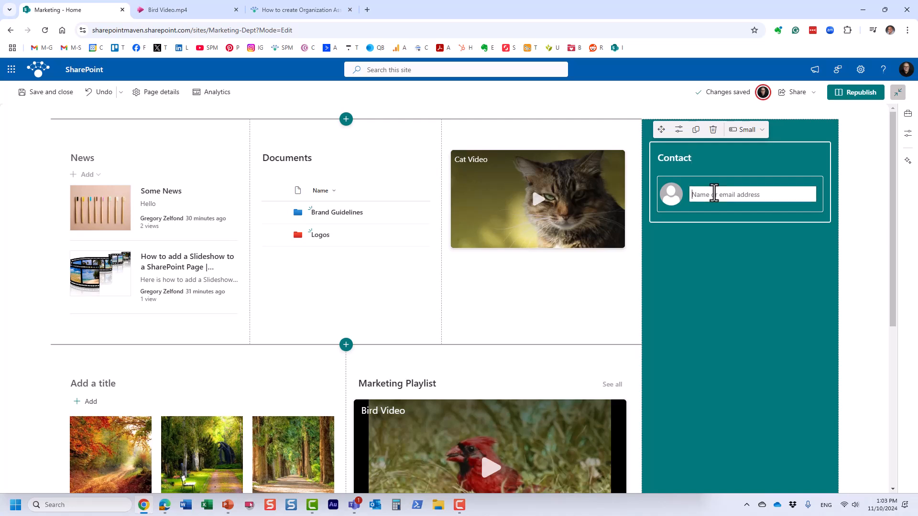
text(zelf)
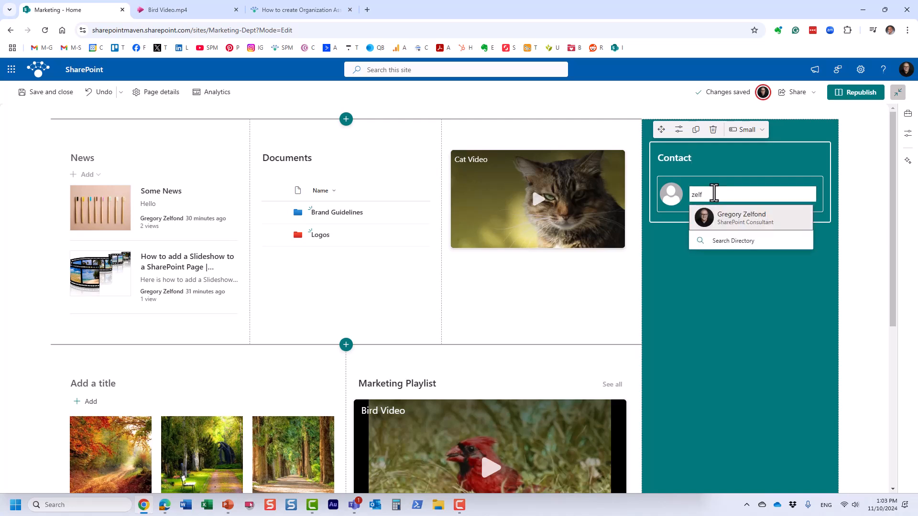
click(741, 227)
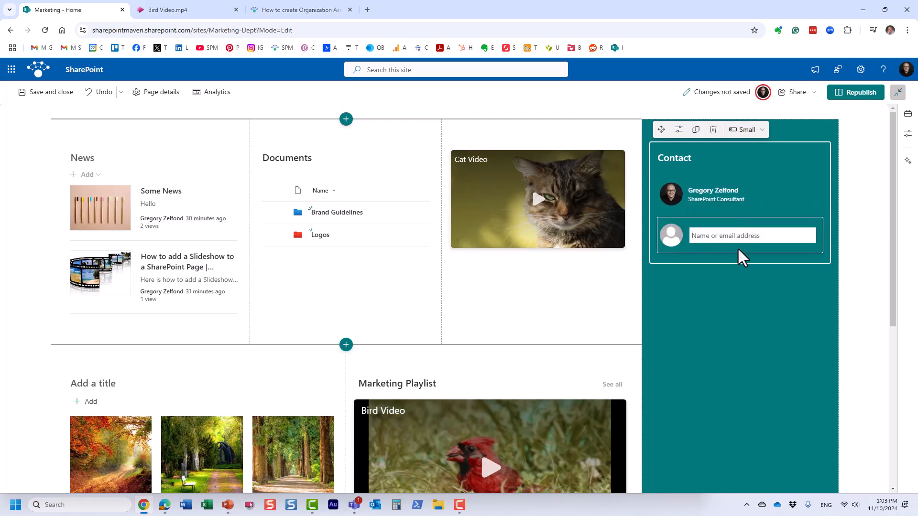
text(mary)
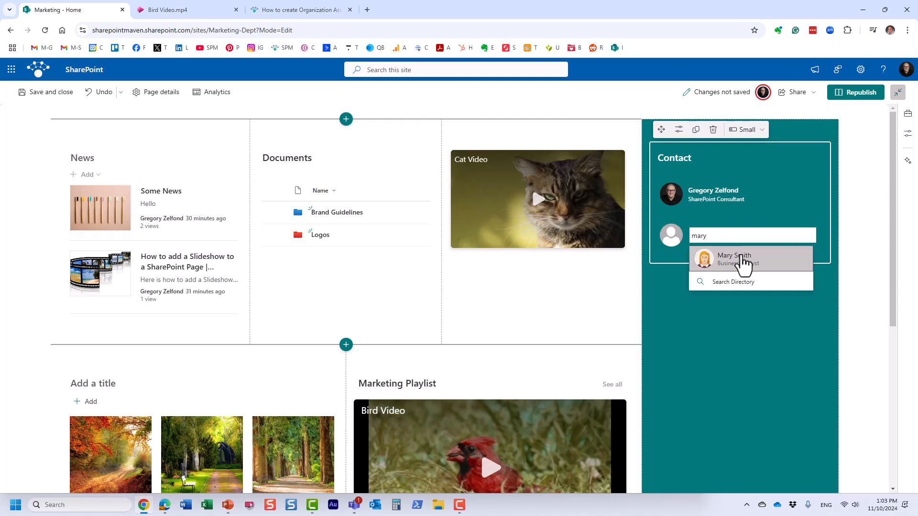
click(742, 260)
Republish the home page and view the profile cards of the listed contacts.
click(864, 91)
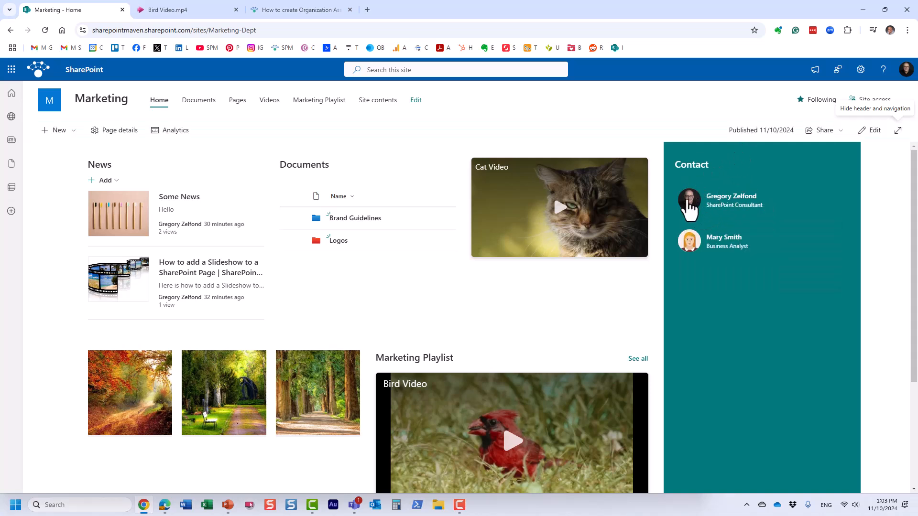
mouse_move(712, 204)
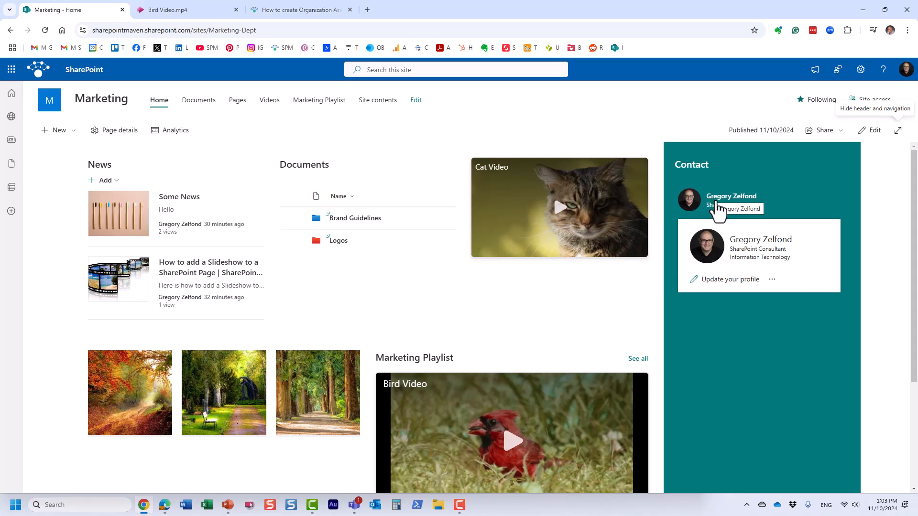
mouse_move(747, 243)
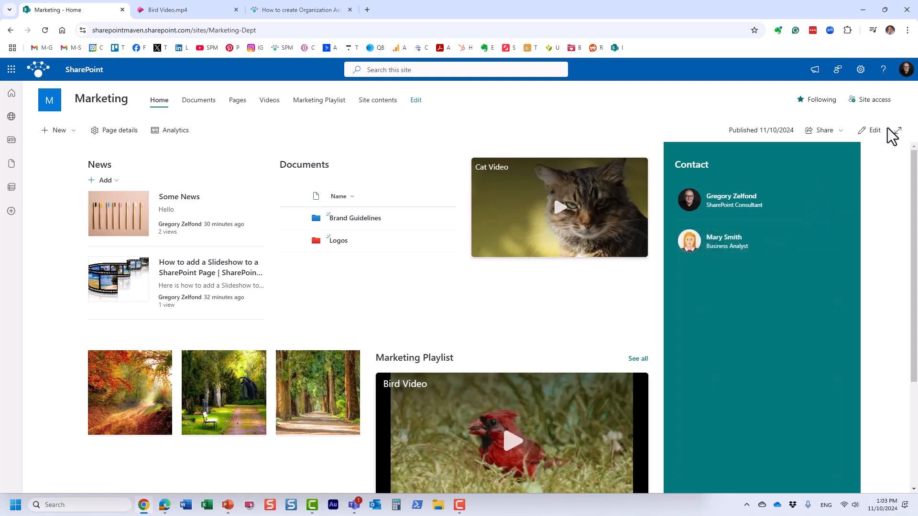
Edit the home page and set the Contact web part's layout to Medium after trying Large.
click(873, 132)
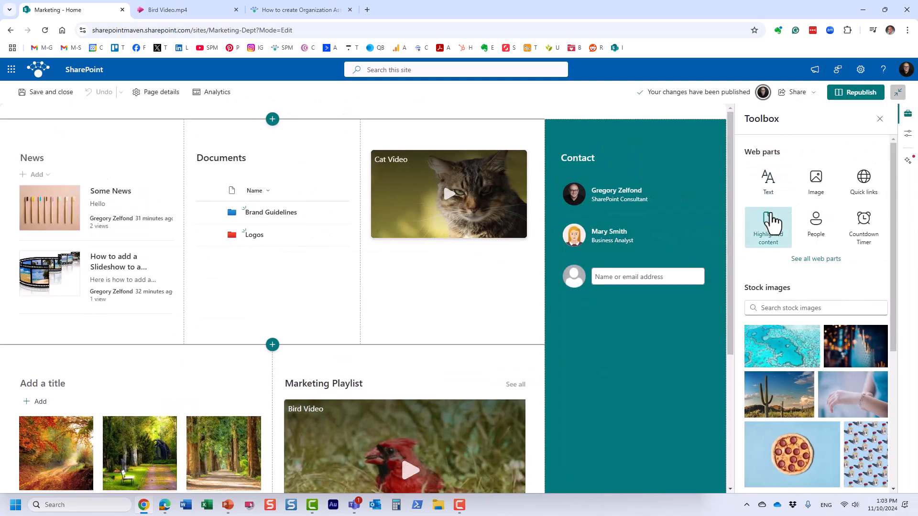
click(880, 119)
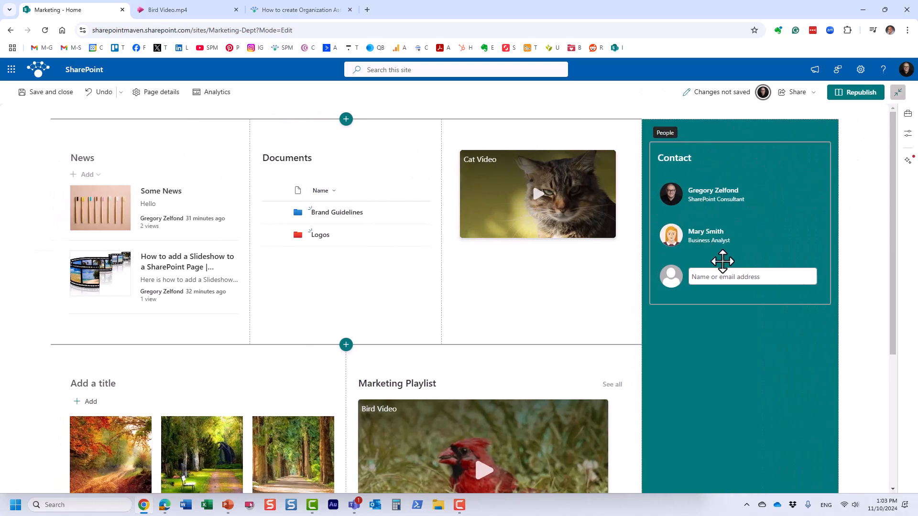
click(693, 158)
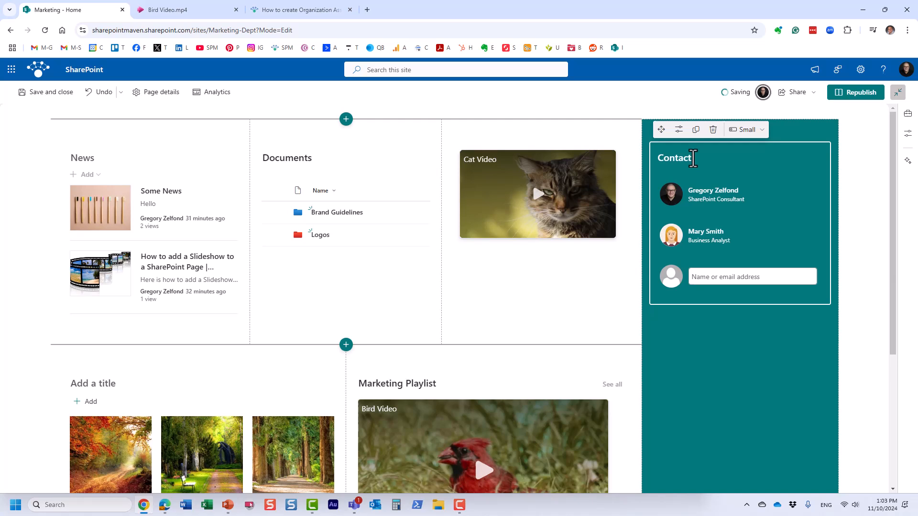
click(679, 132)
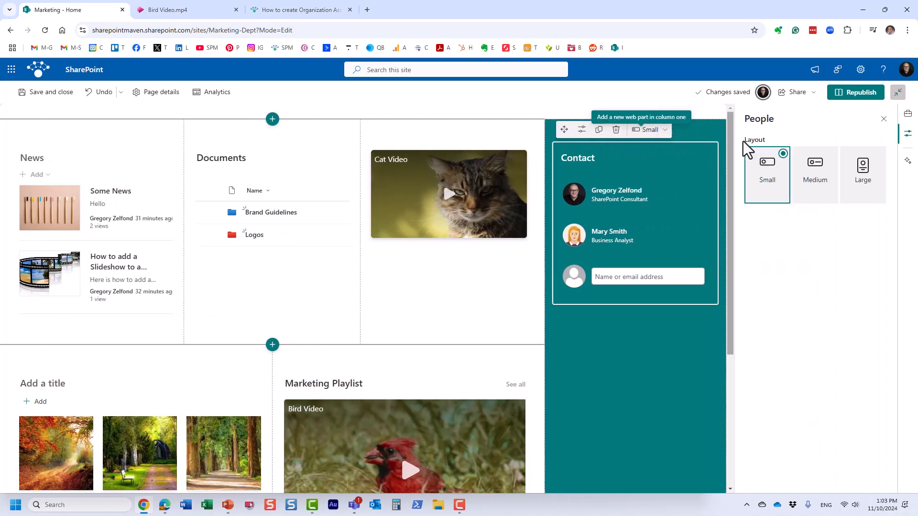
click(827, 194)
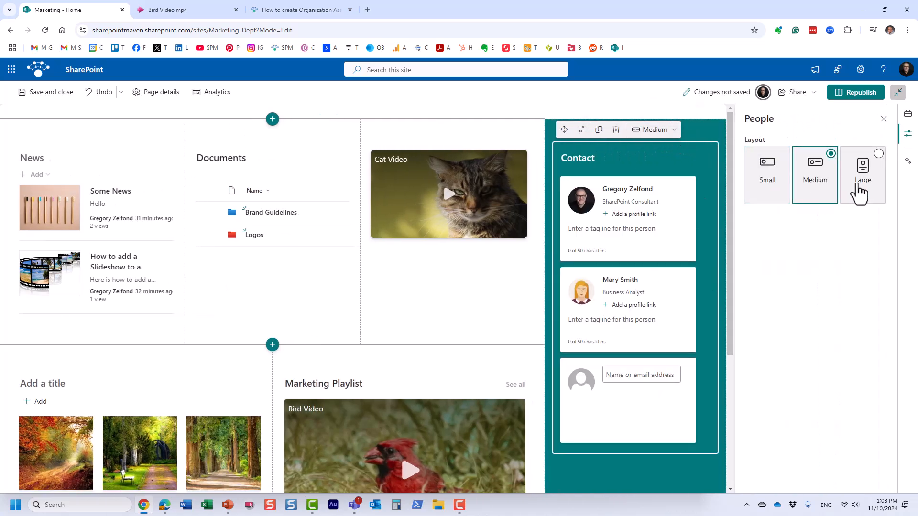
click(862, 192)
click(820, 190)
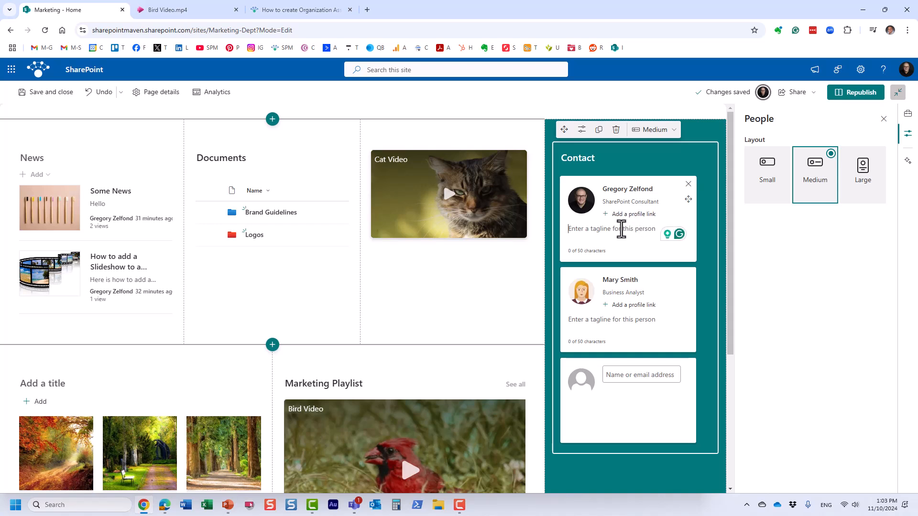
Give the SharePoint Consultant the tagline "Contact me for brand guidelines" and the Business Analyst "Contact me if you need assistance with graphic des".
text(Contact m)
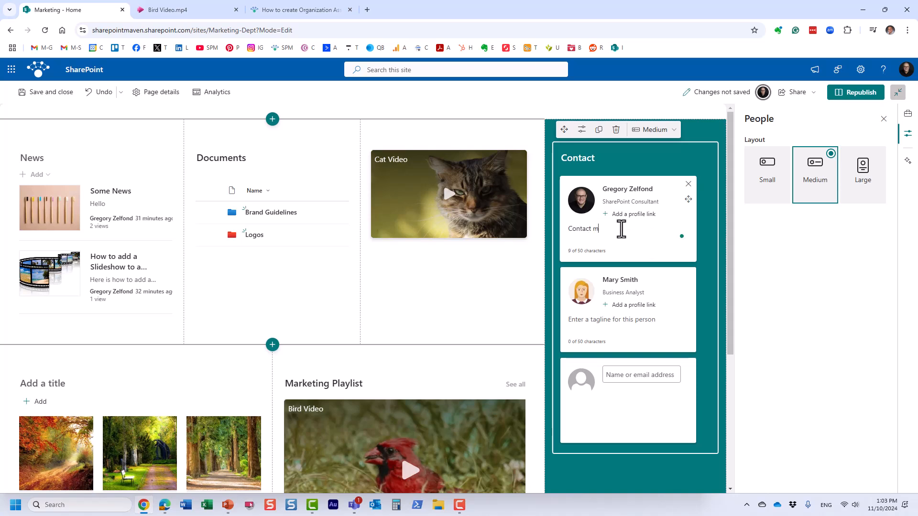
text(e for brand guidelines)
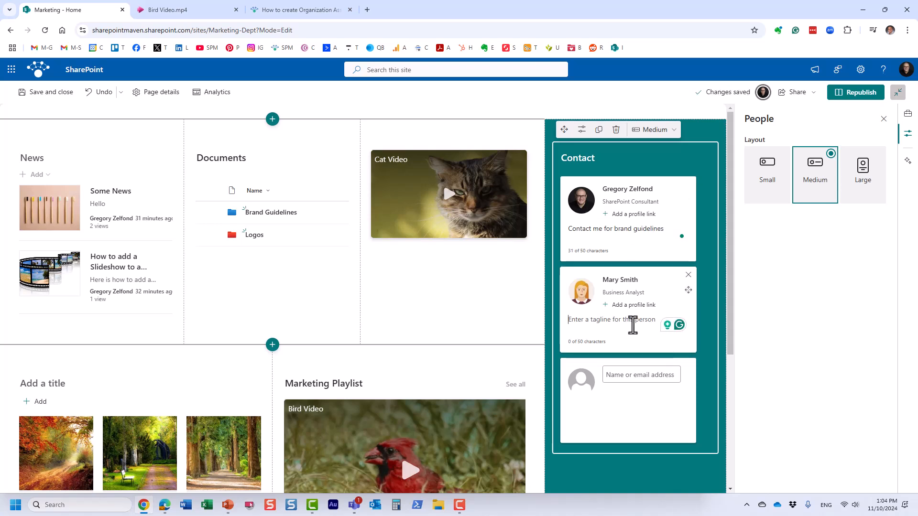
text(Contact me if you )
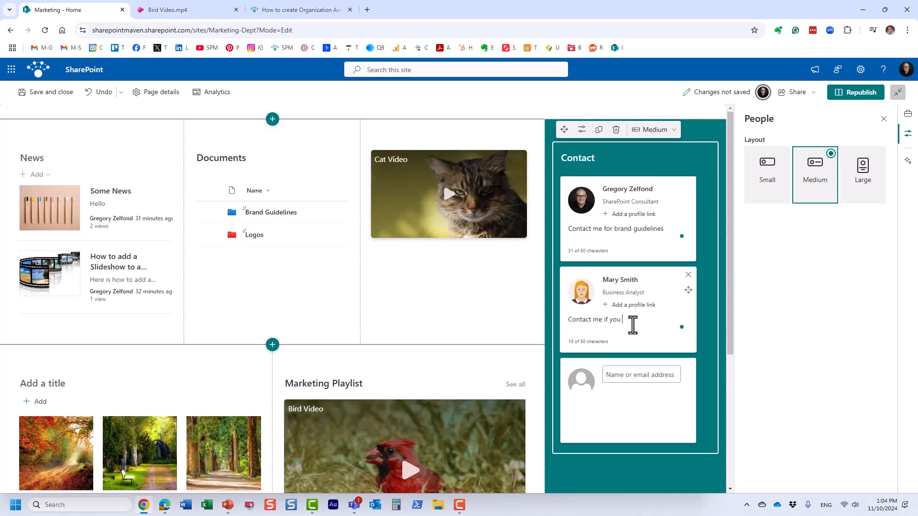
text(need assistance with graphic des)
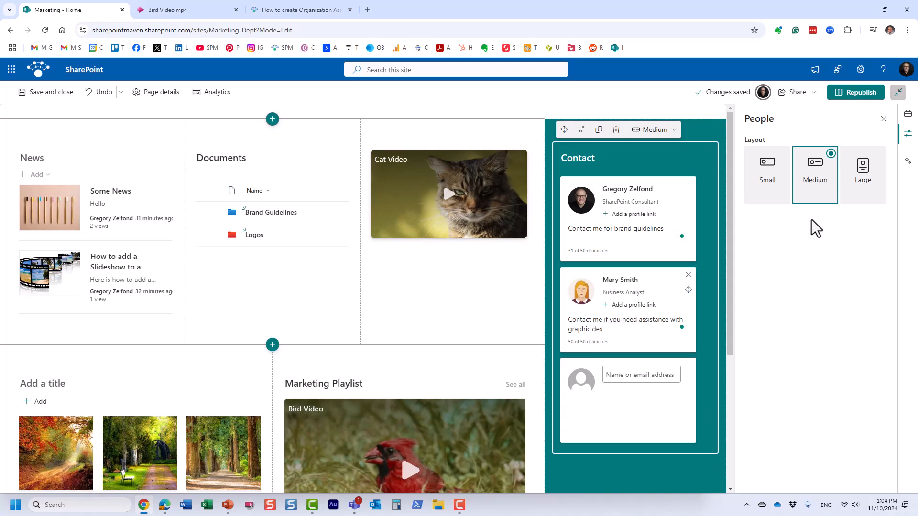
Set the Contact web part's layout to Large and complete the Business Analyst's tagline so it ends with "graphic desing".
click(873, 173)
scroll(648, 433, down, 2)
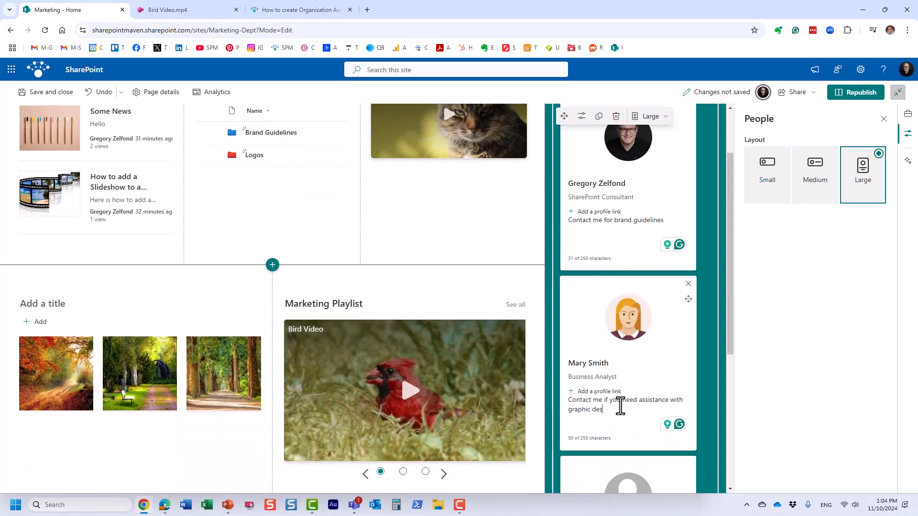
text(ing)
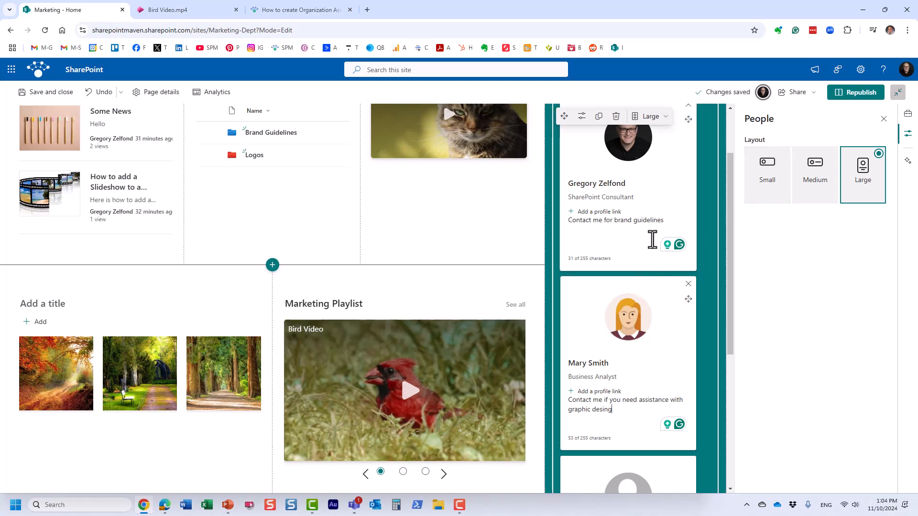
Republish the home page and review both contact cards with their taglines on the published page.
click(853, 101)
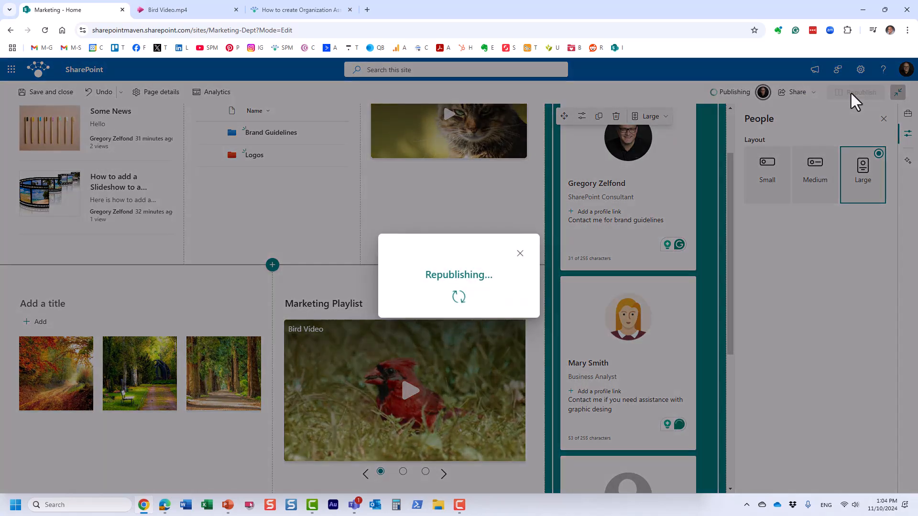
scroll(712, 319, up, 2)
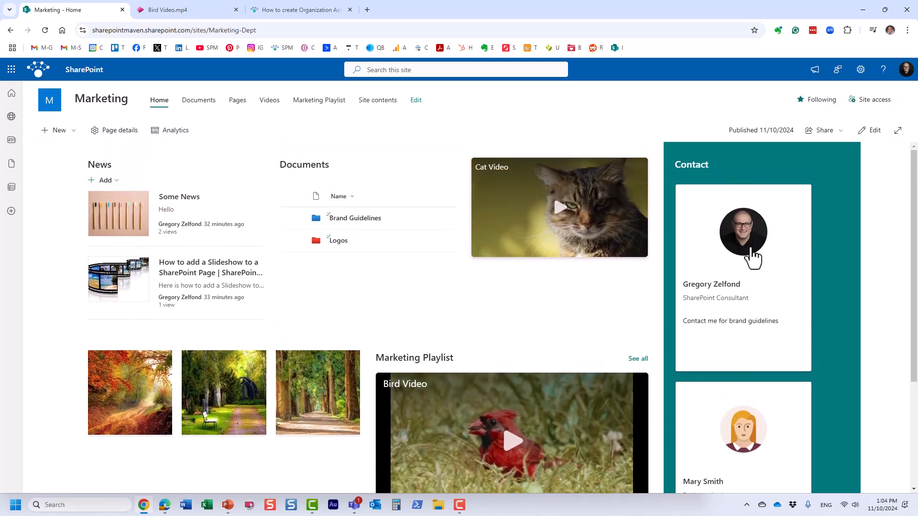
mouse_move(752, 263)
scroll(739, 358, down, 5)
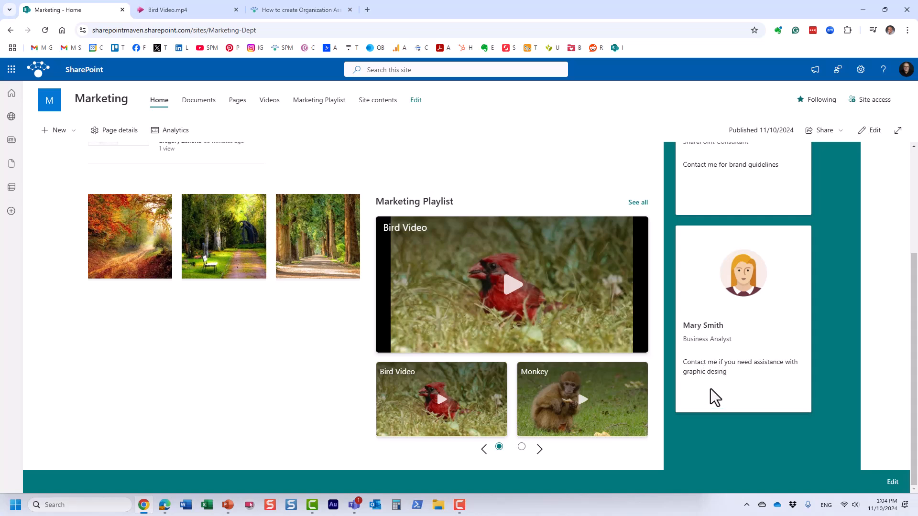
scroll(722, 334, up, 3)
scroll(741, 334, up, 1)
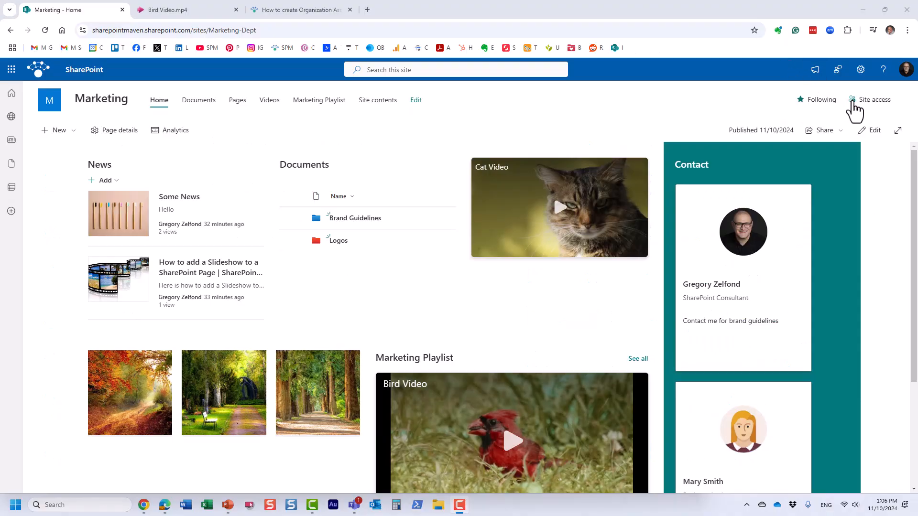
Edit the home page again and add a one-column section above the News and Documents section.
click(871, 133)
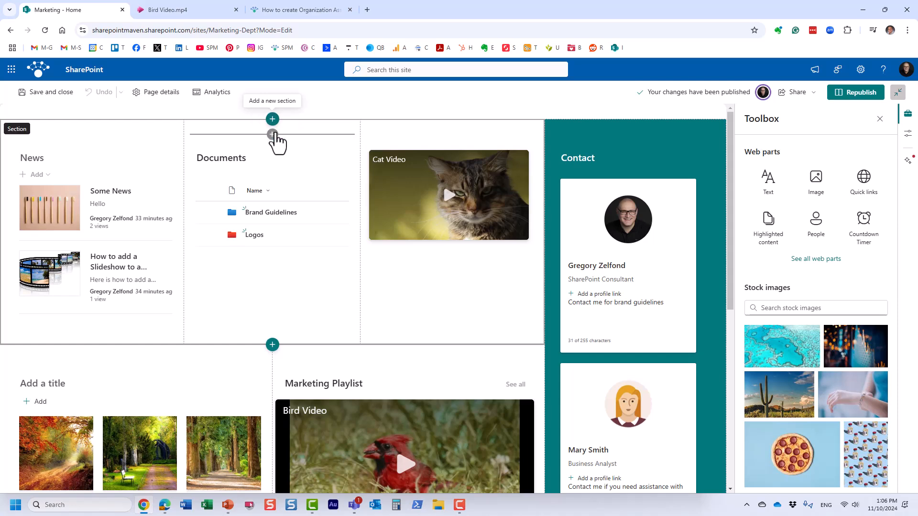
click(272, 134)
click(291, 86)
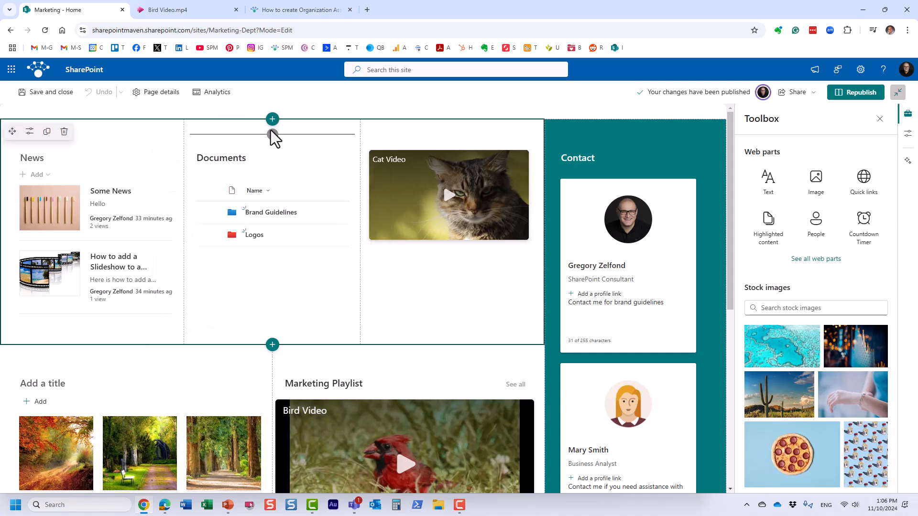
click(273, 120)
click(235, 160)
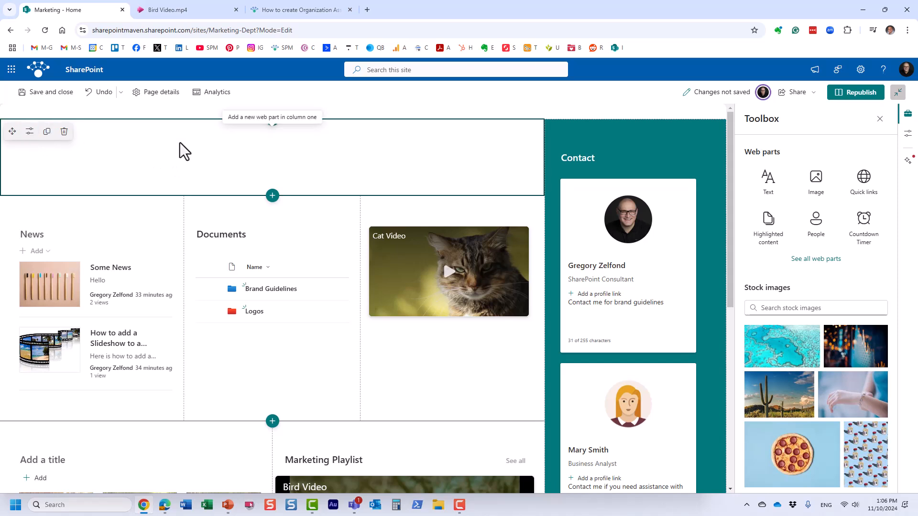
Add a Quick links web part to the empty one-column section and close the toolbox.
click(272, 134)
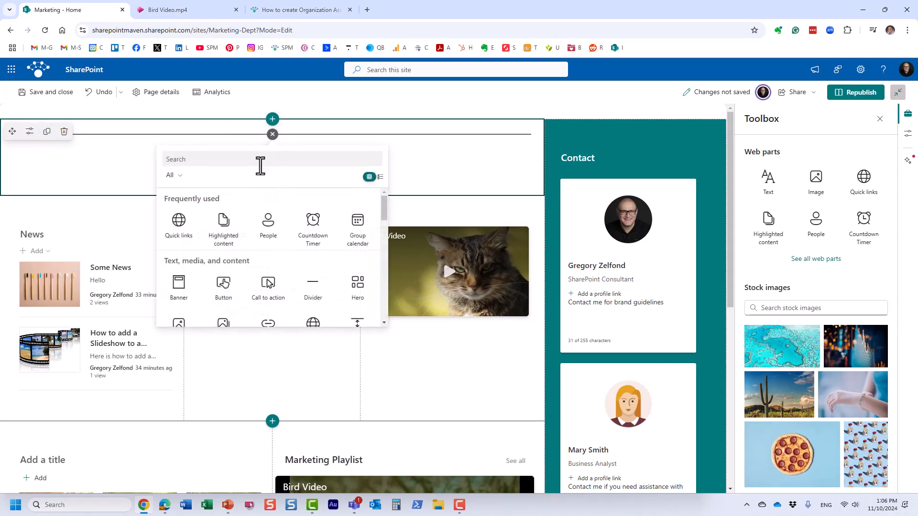
click(178, 230)
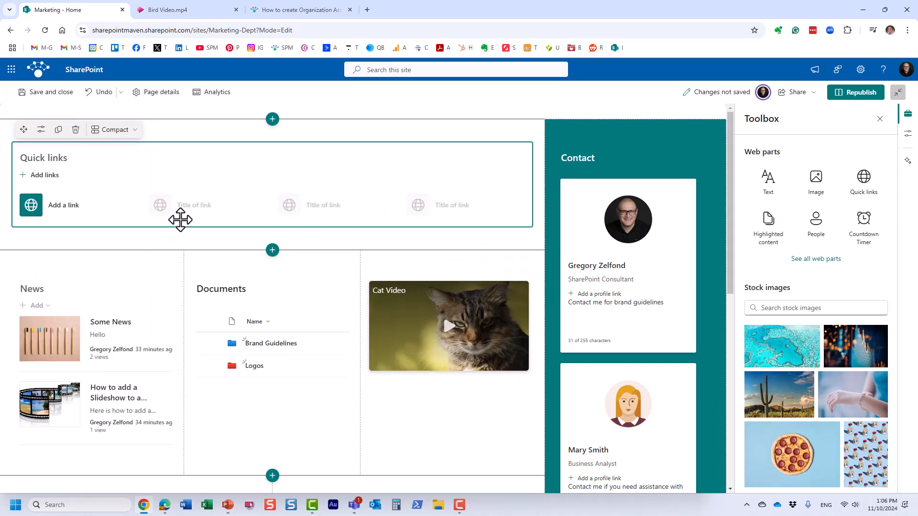
click(879, 119)
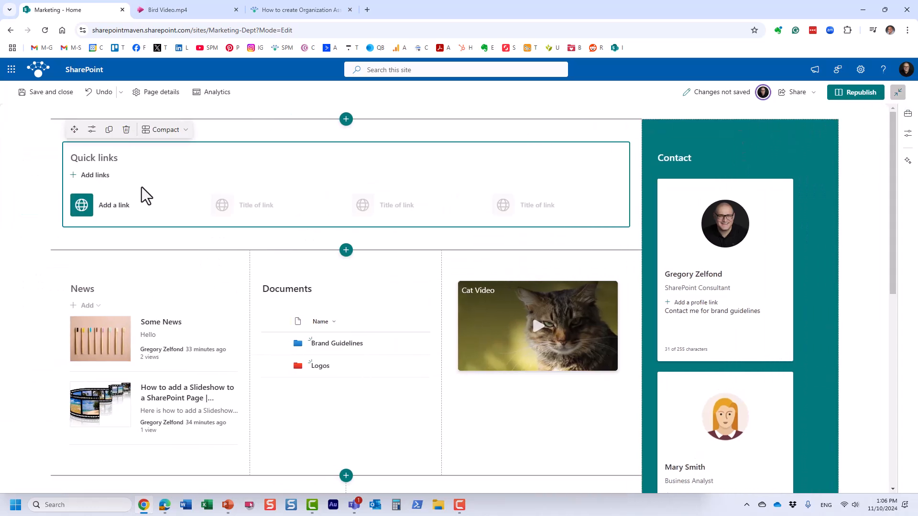
Add quick links to the Brand Guidelines and Logos folders from the site's Documents library.
click(117, 209)
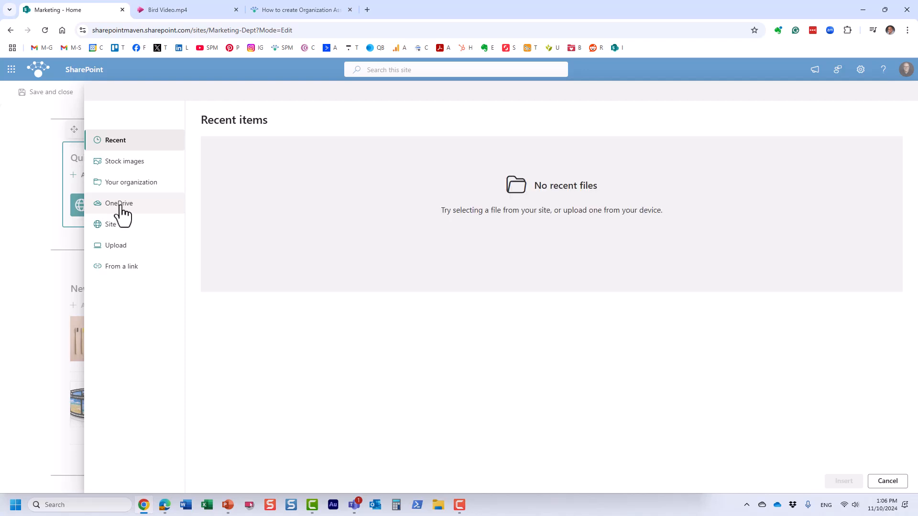
click(128, 231)
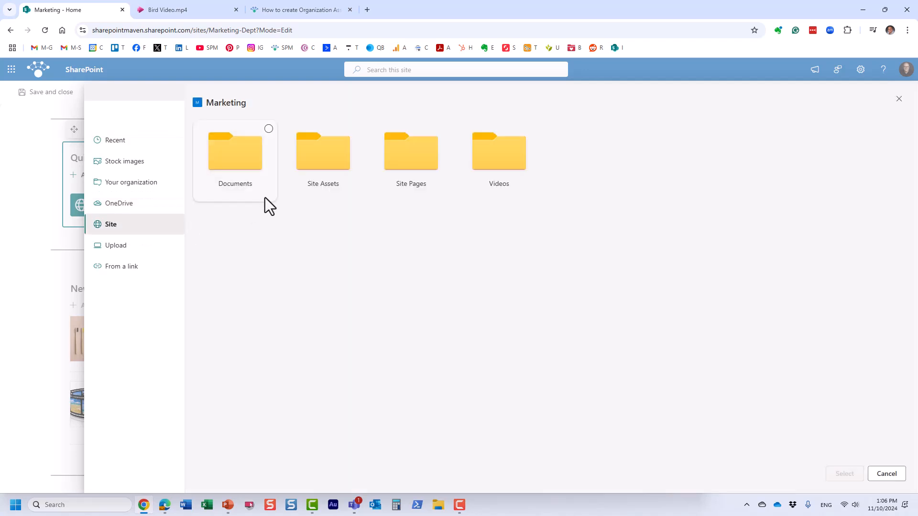
click(242, 164)
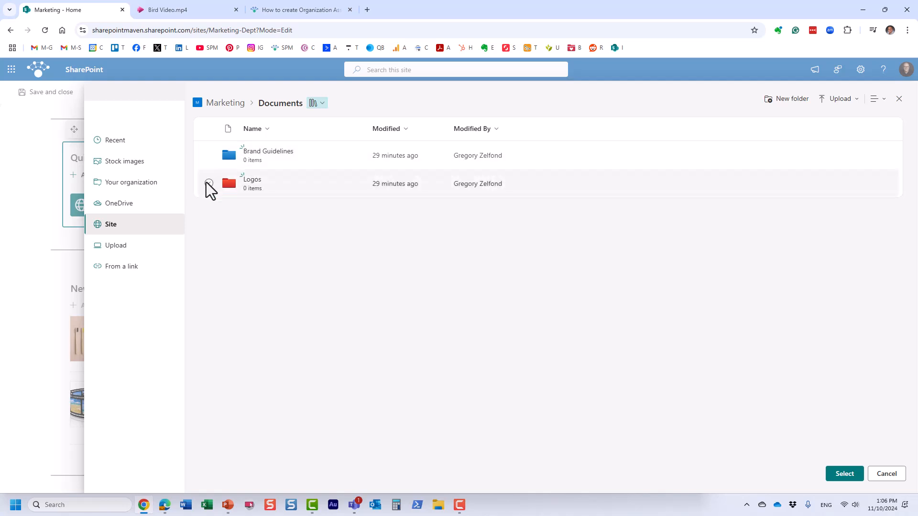
click(209, 183)
click(209, 155)
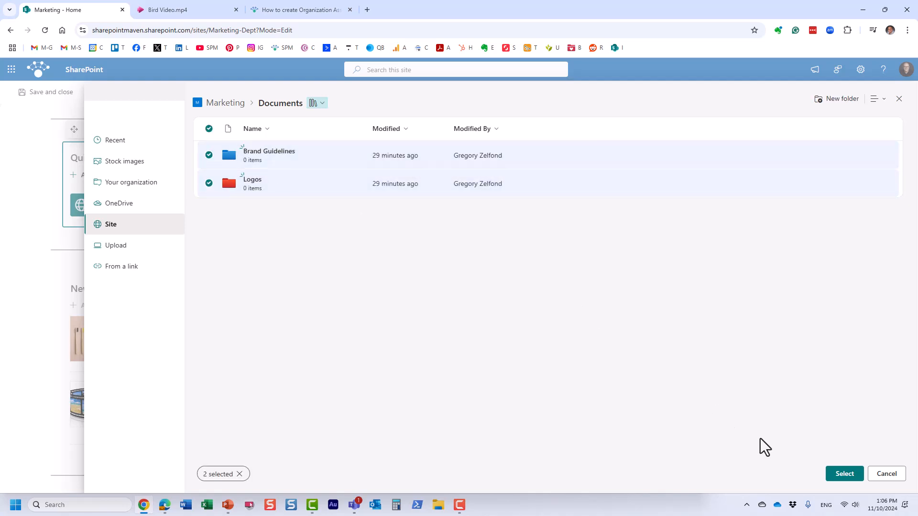
click(839, 475)
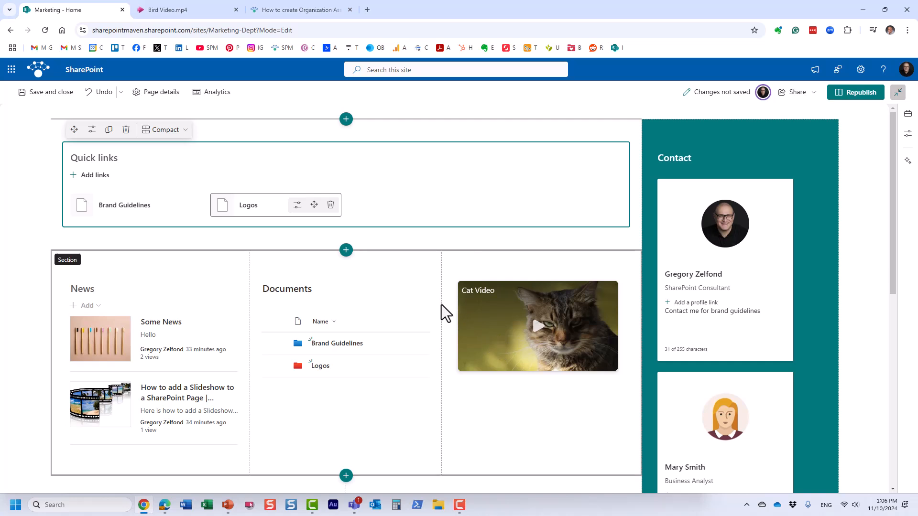
Add a quick link to the SharePoint Maven article on organization assets document libraries, using the URL copied from its open browser tab.
click(79, 175)
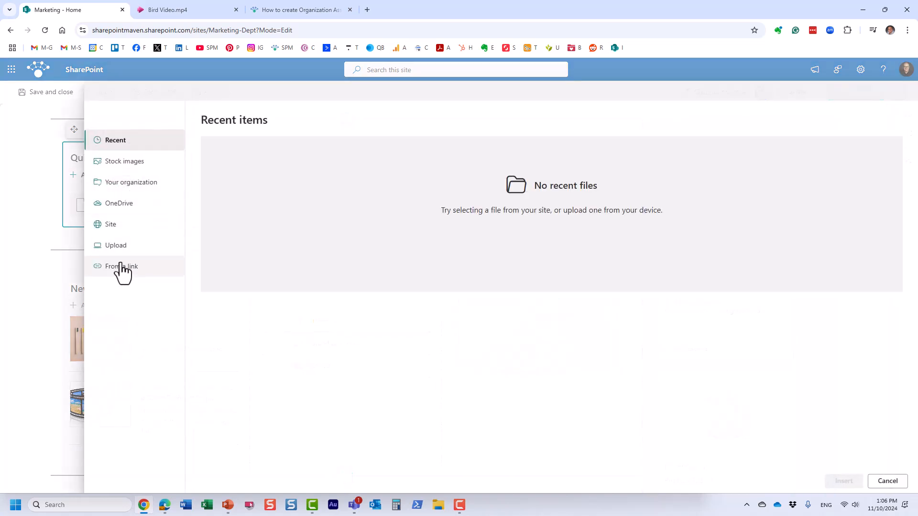
click(122, 267)
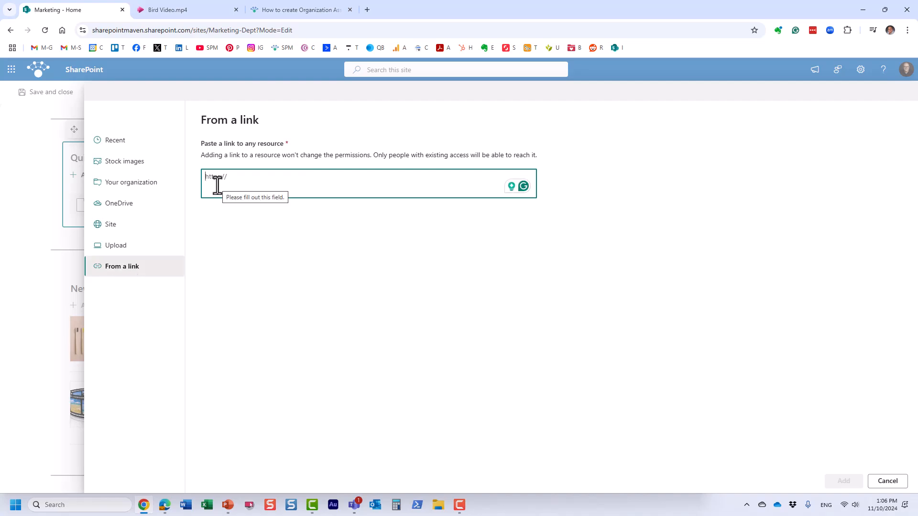
click(285, 13)
click(287, 30)
key(ctrl+c)
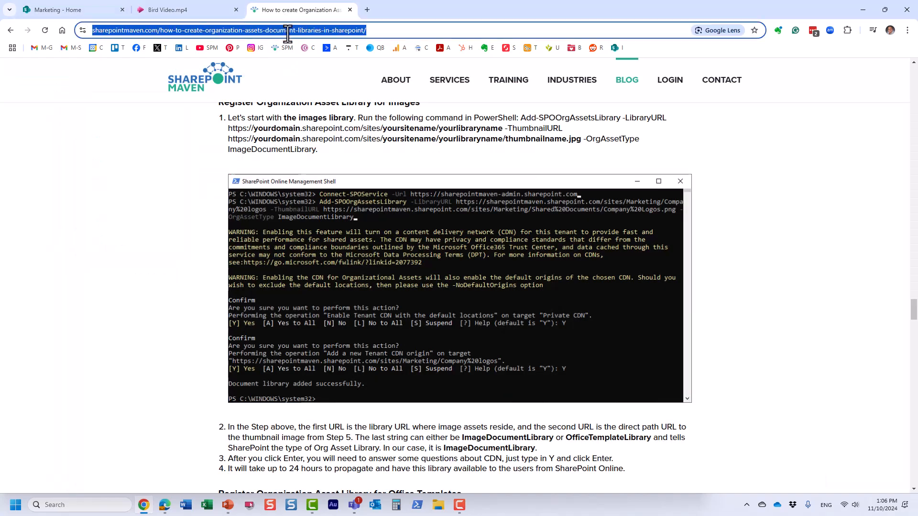
click(102, 15)
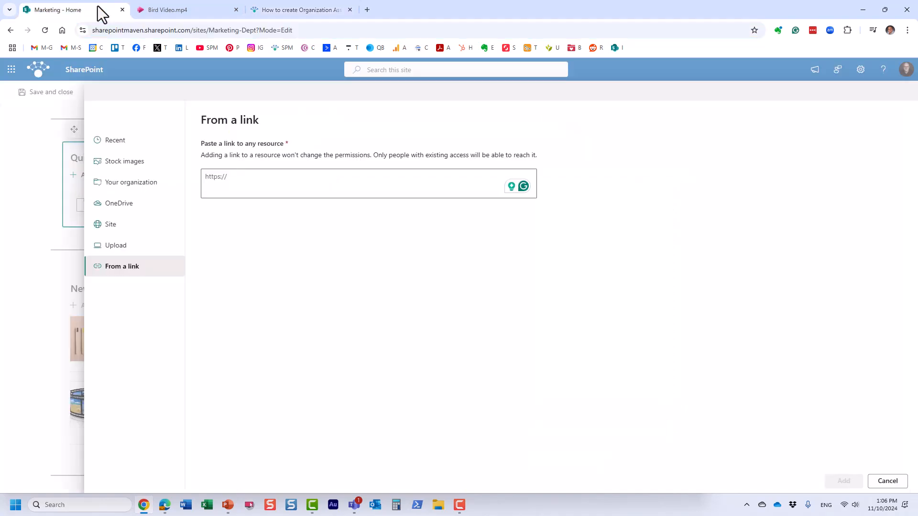
click(234, 189)
key(ctrl+v)
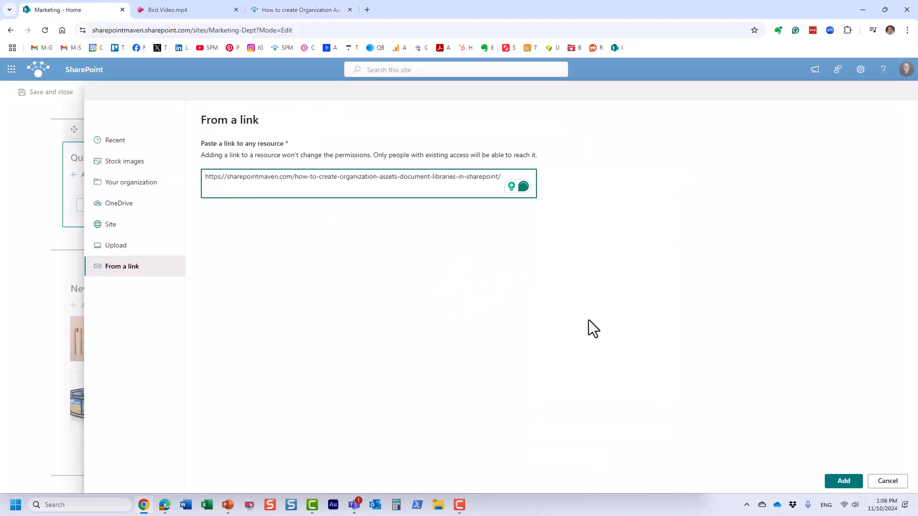
click(843, 481)
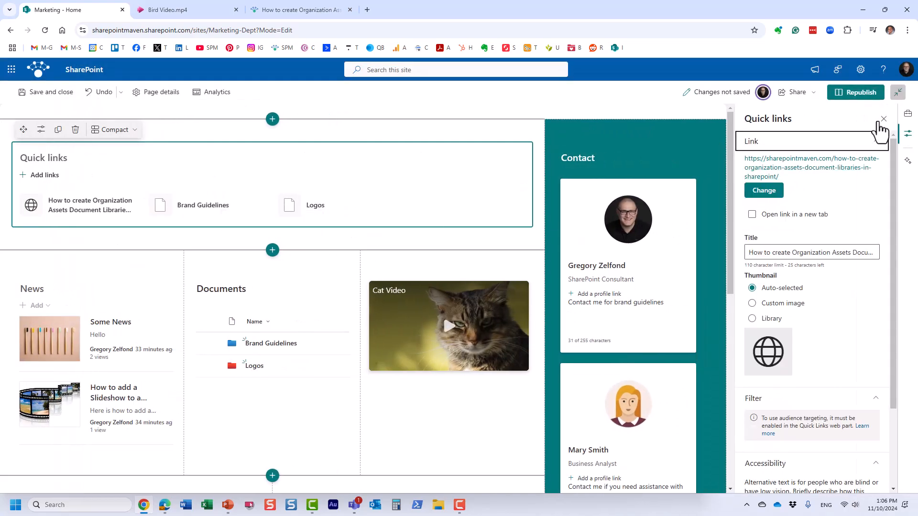
click(880, 119)
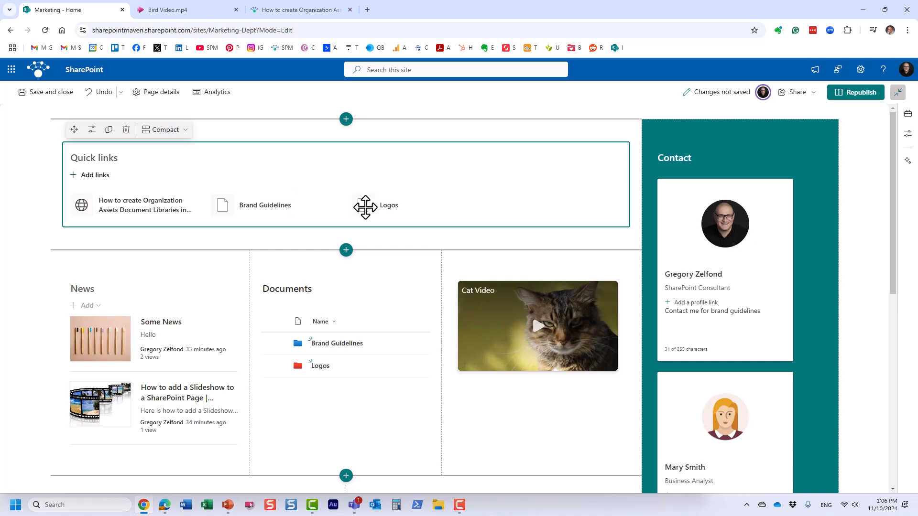
Reorder the quick links to Logos, Brand Guidelines, organization assets article, and set their layout to Grid after trying Button.
drag(386, 206, 247, 203)
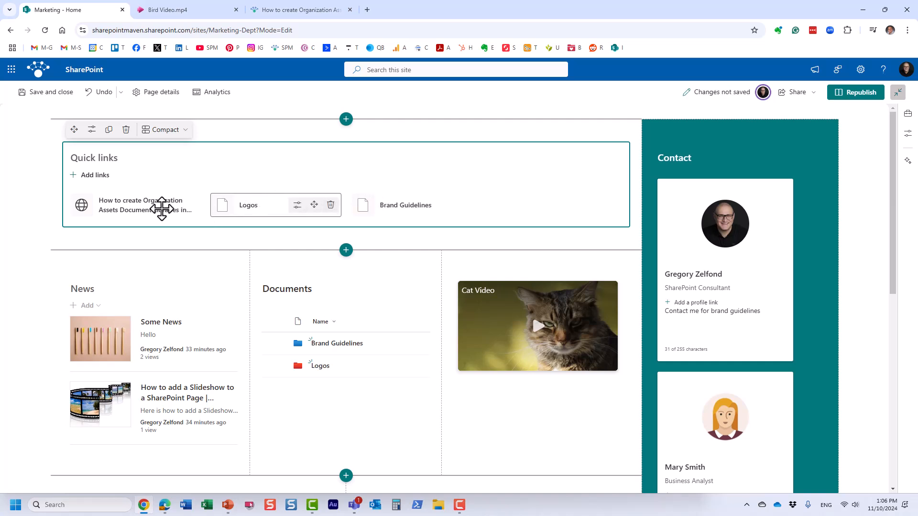
drag(127, 213, 437, 207)
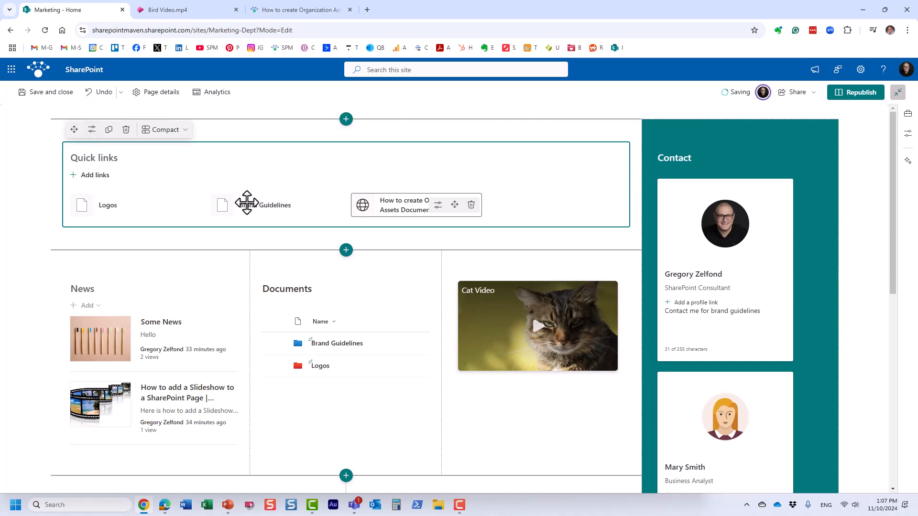
click(93, 132)
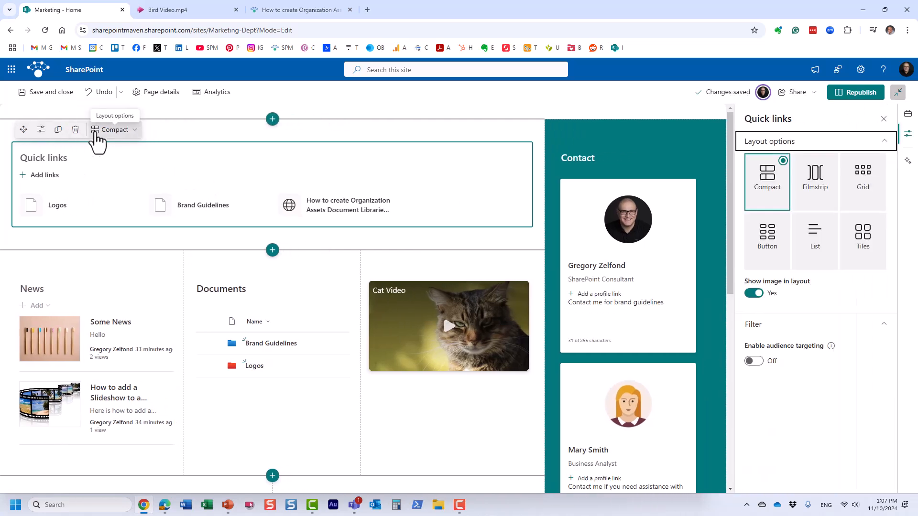
click(770, 251)
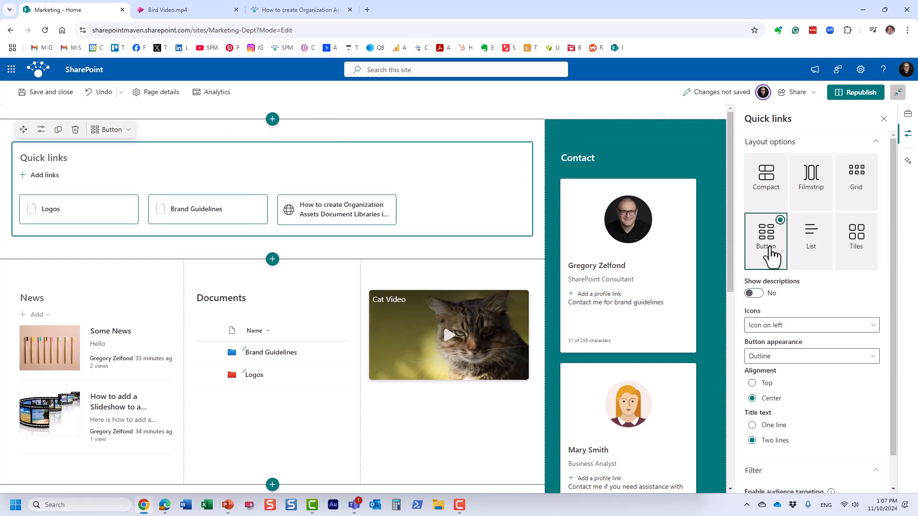
click(859, 203)
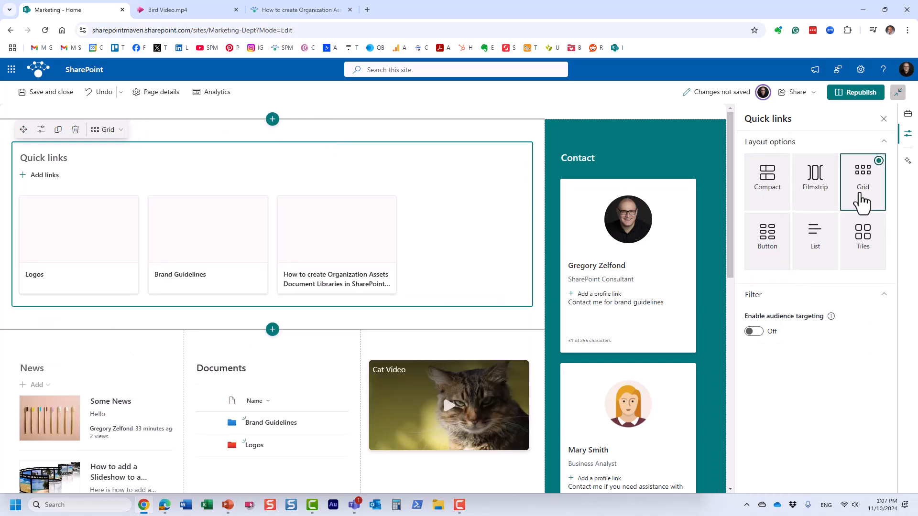
click(881, 119)
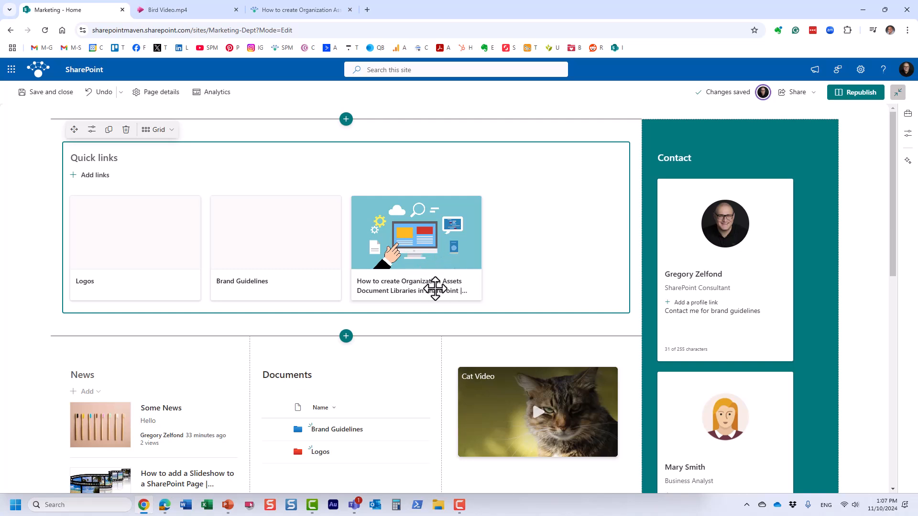
Give the Logos quick link a custom thumbnail, using the colorful ribbons stock image found by searching "logo".
click(133, 242)
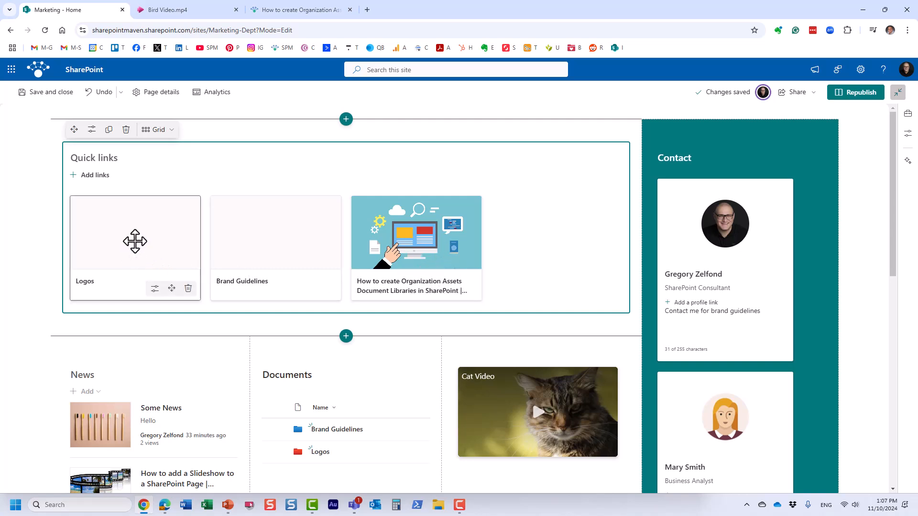
click(154, 289)
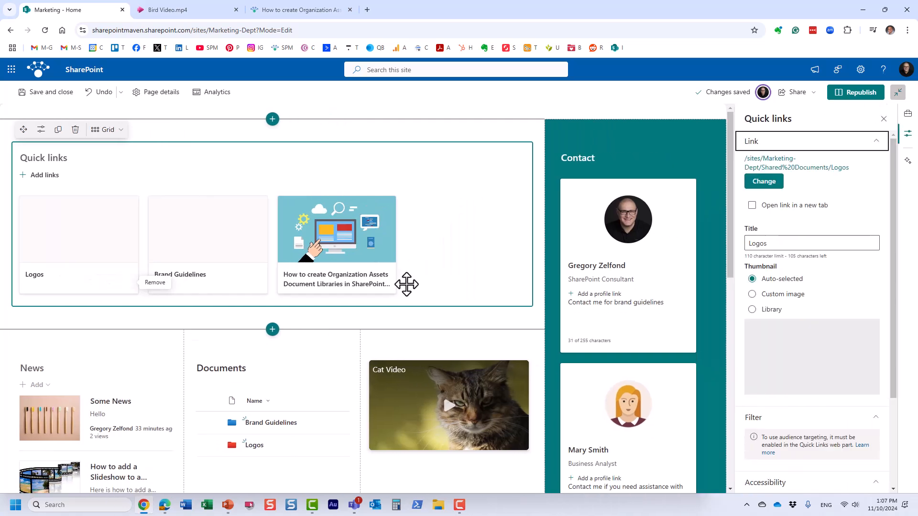
click(783, 295)
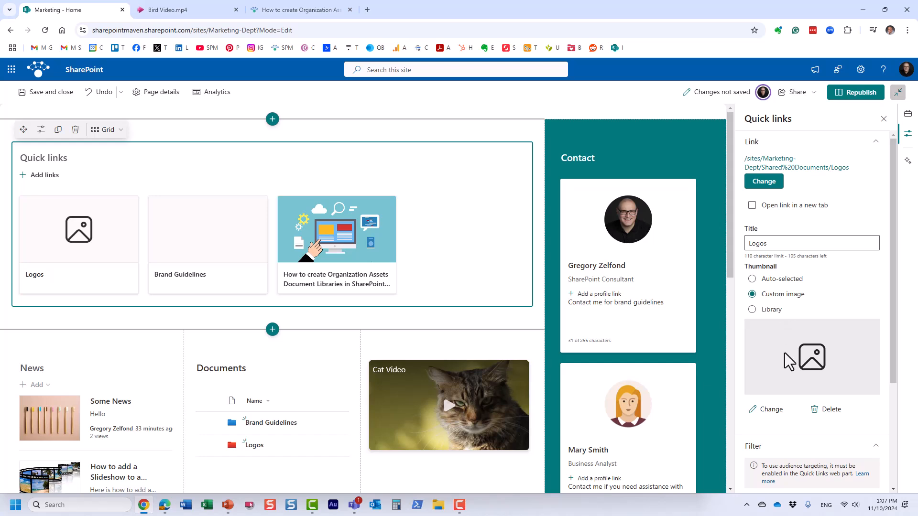
click(770, 410)
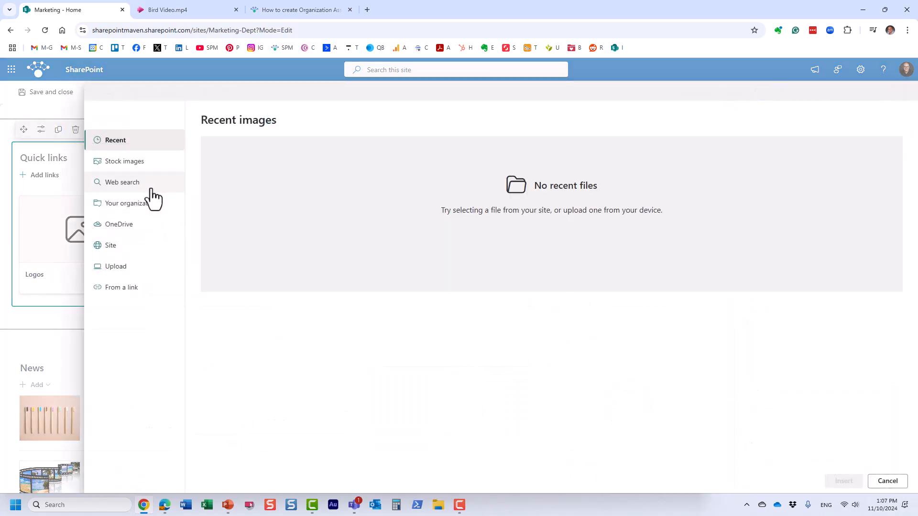
click(131, 165)
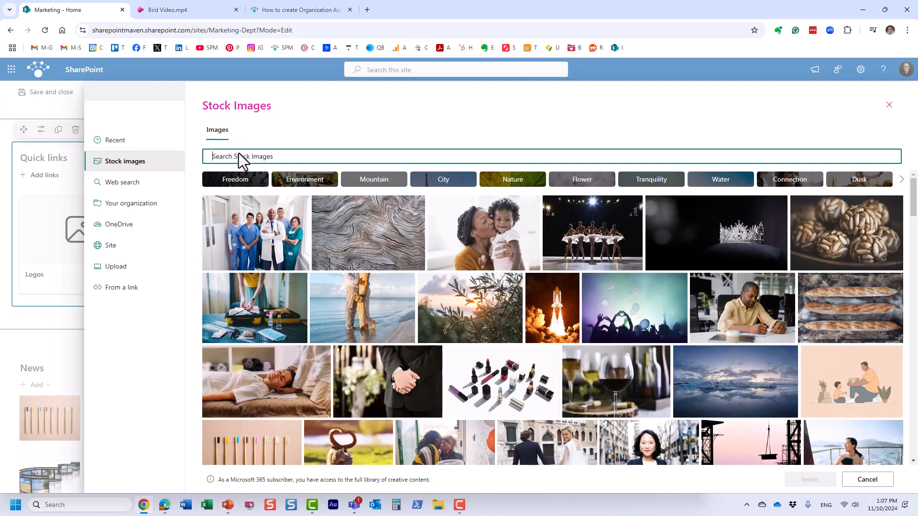
text(logo)
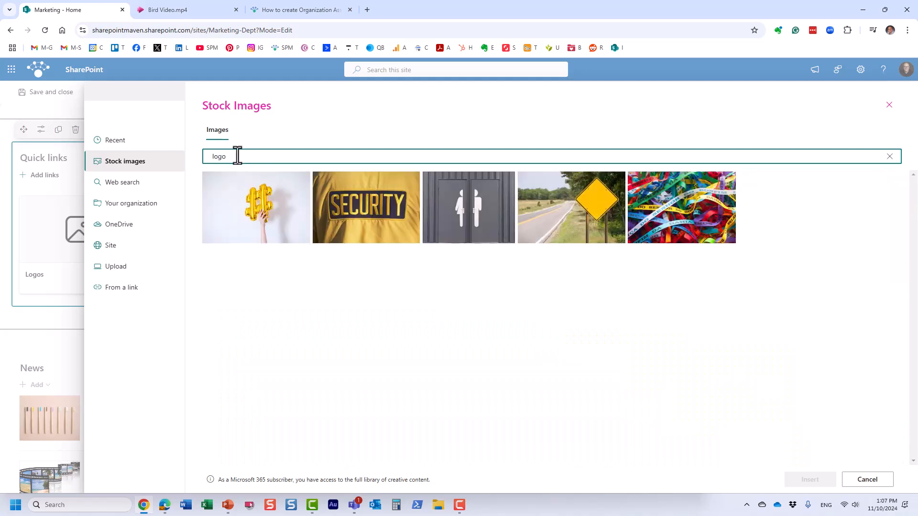
click(728, 179)
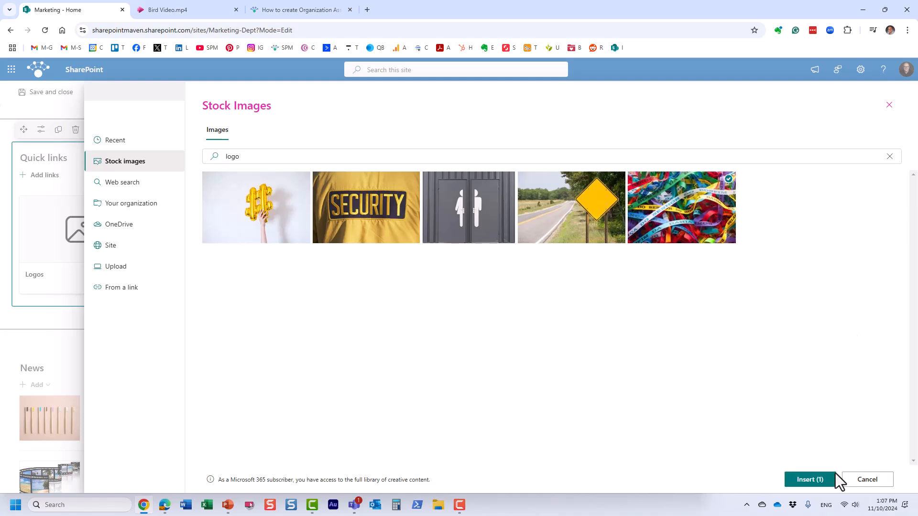
click(810, 480)
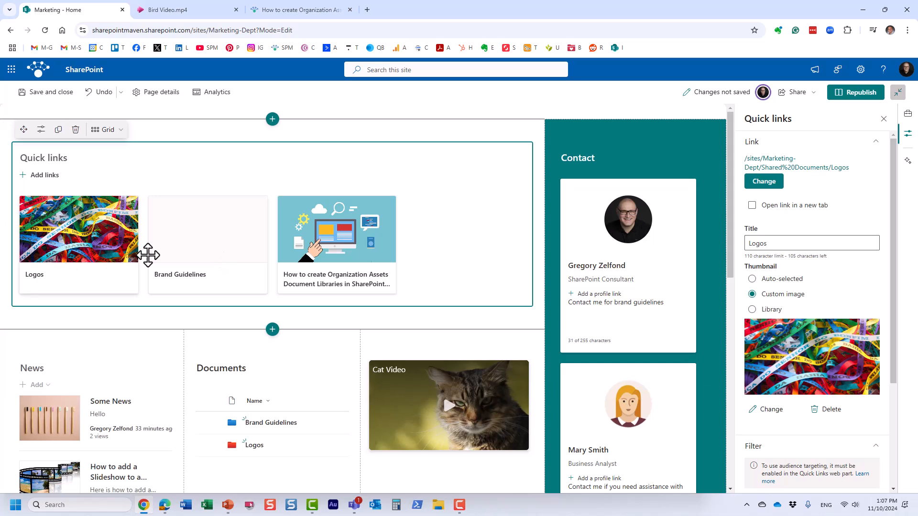
Give the Brand Guidelines quick link a custom thumbnail of colored pencils from a "color" stock image search, and republish the page.
click(188, 274)
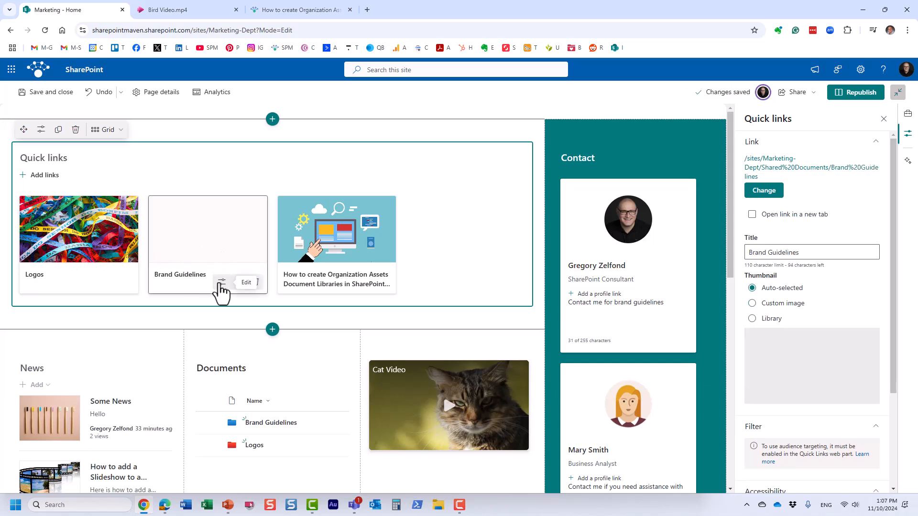
click(768, 305)
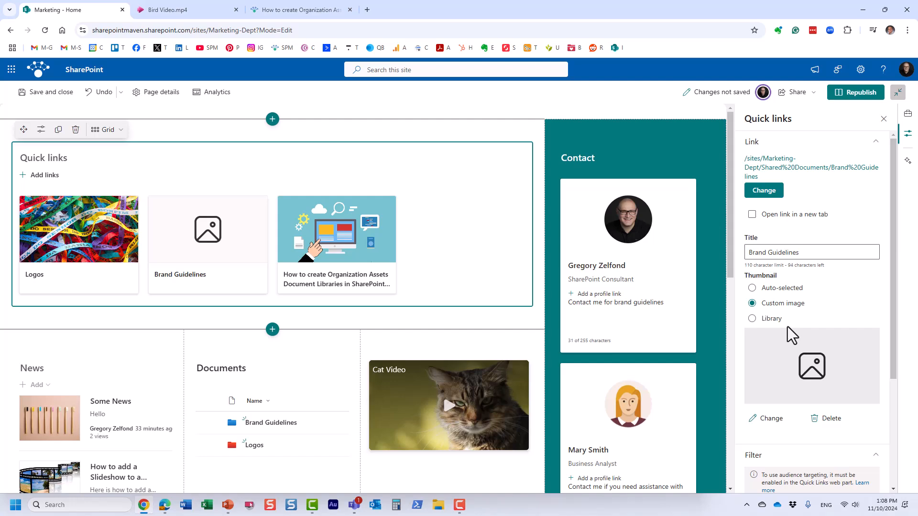
click(776, 422)
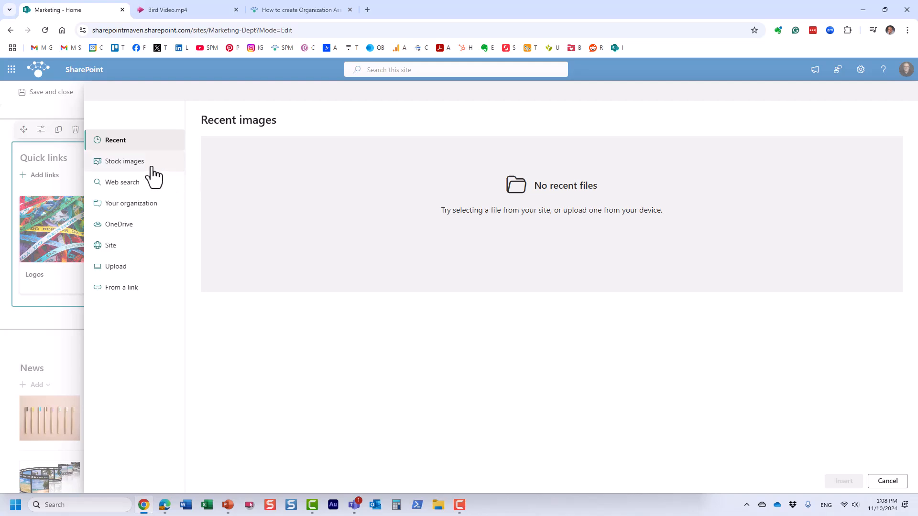
click(132, 164)
text(color)
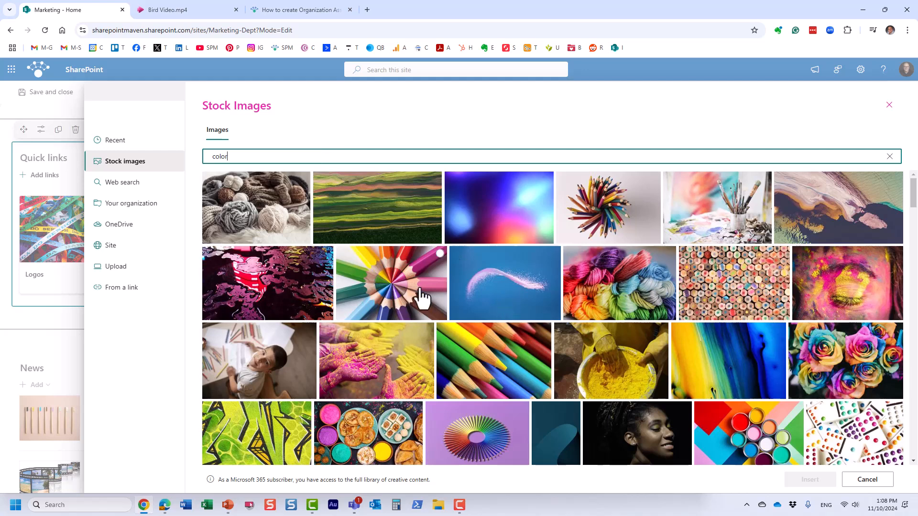
click(440, 254)
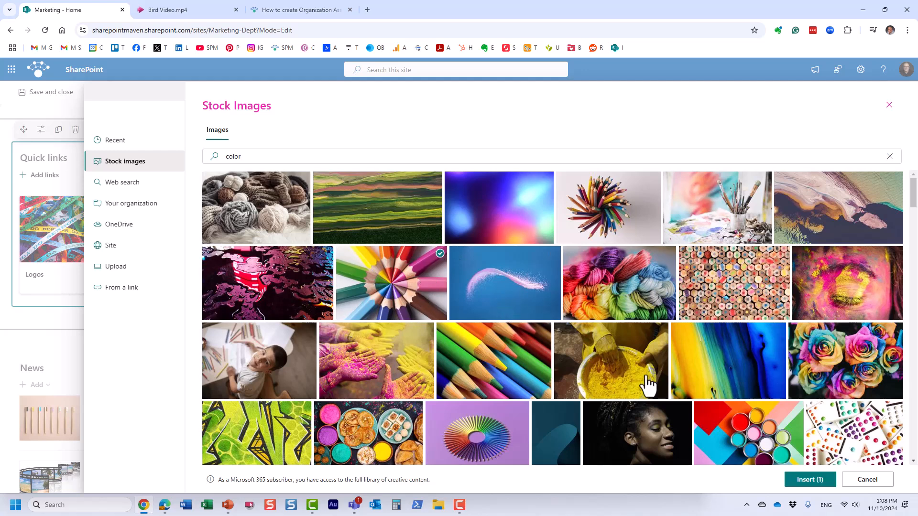
click(806, 482)
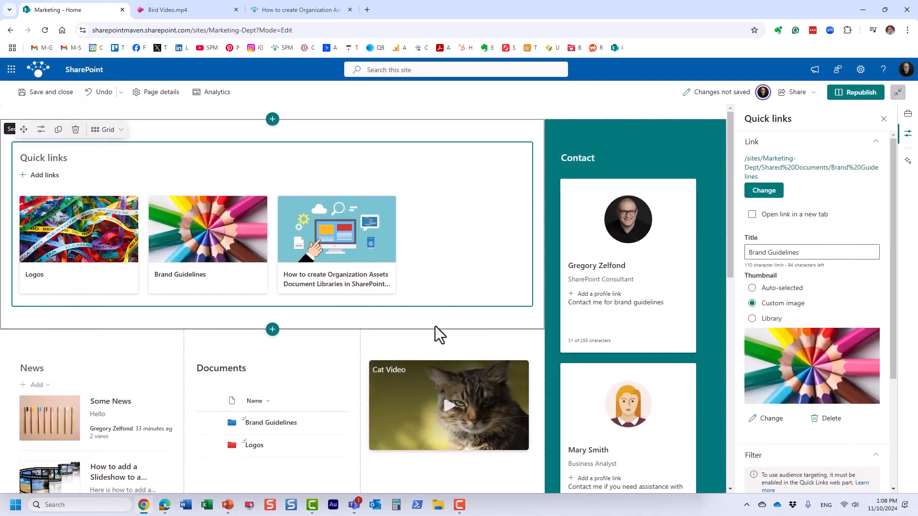
click(884, 119)
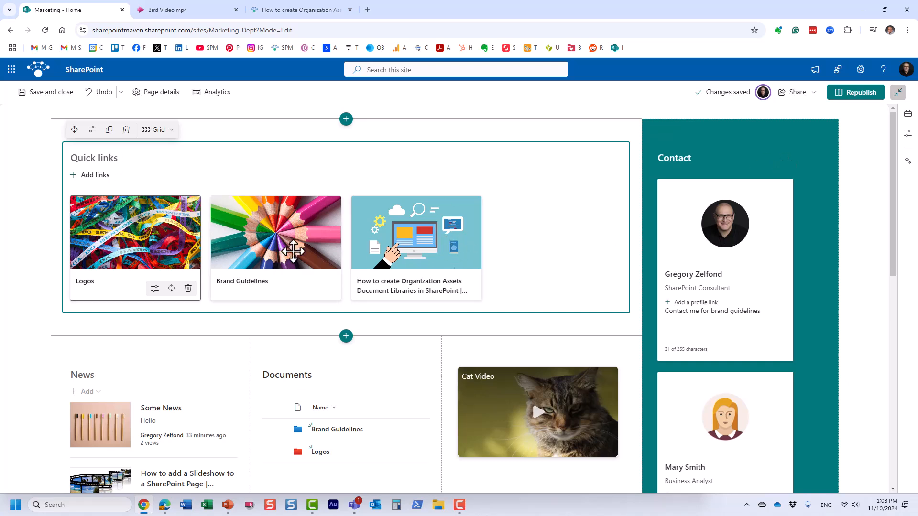
click(879, 95)
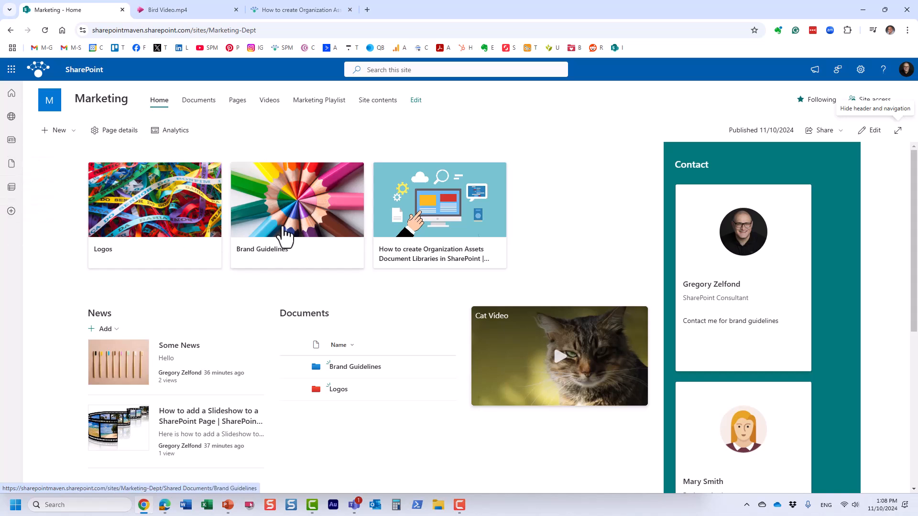
Reopen the page for editing, try the Button layout on the quick links, return them to Grid and republish.
click(873, 130)
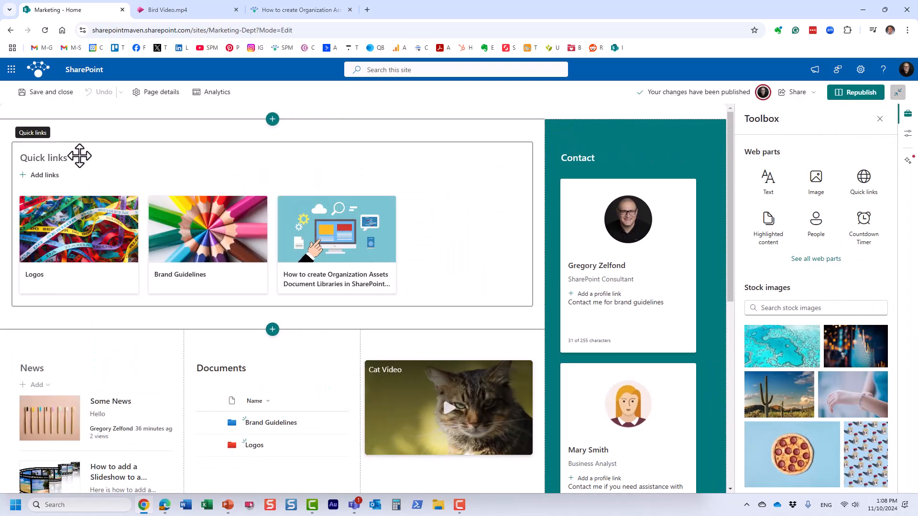
click(79, 156)
click(41, 129)
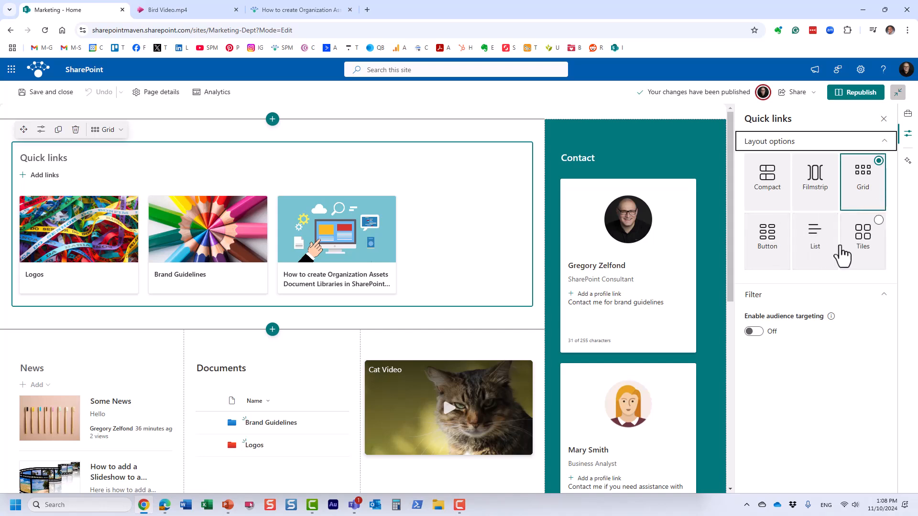
click(777, 239)
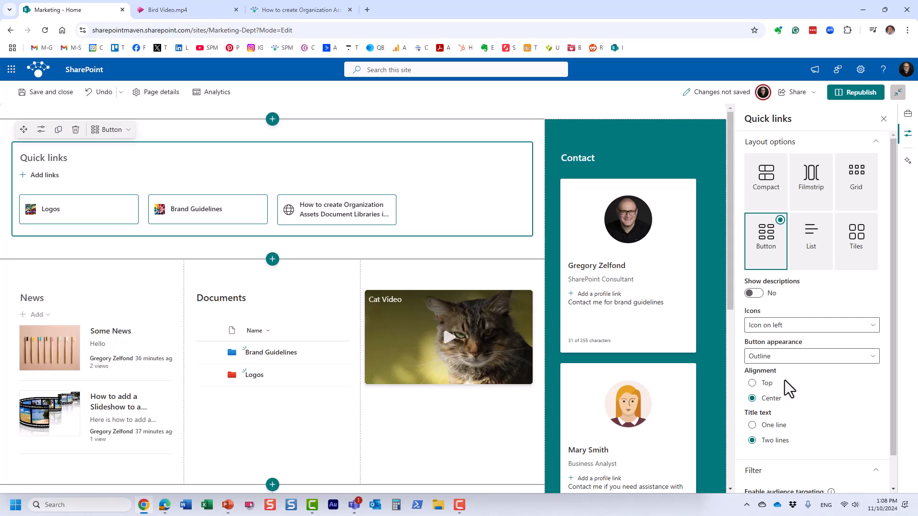
click(772, 194)
click(833, 194)
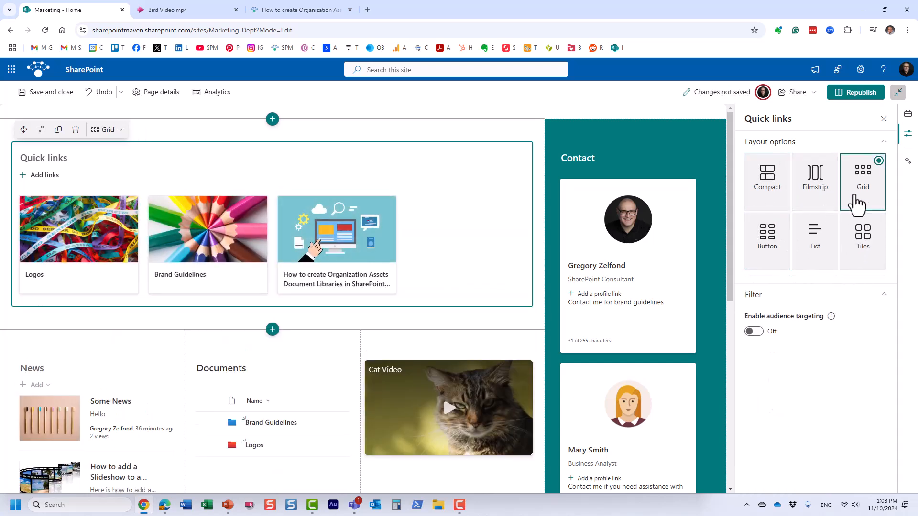
click(860, 204)
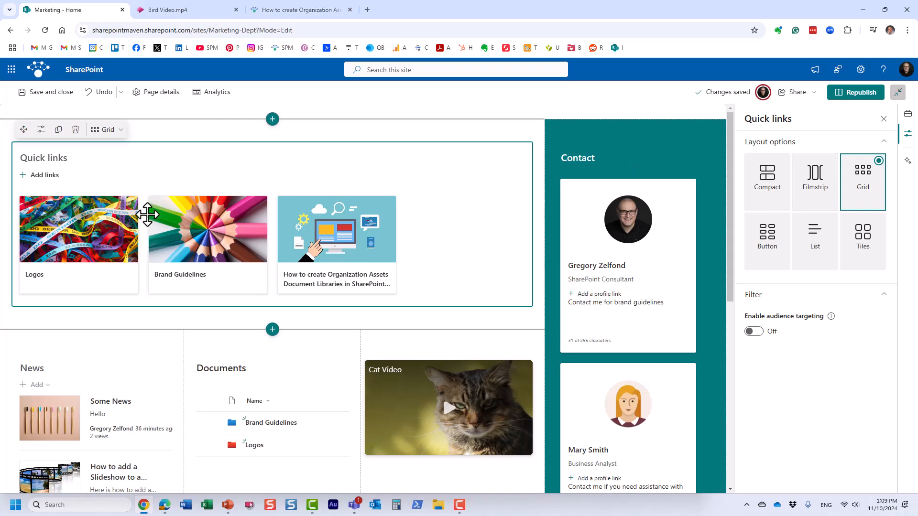
click(856, 92)
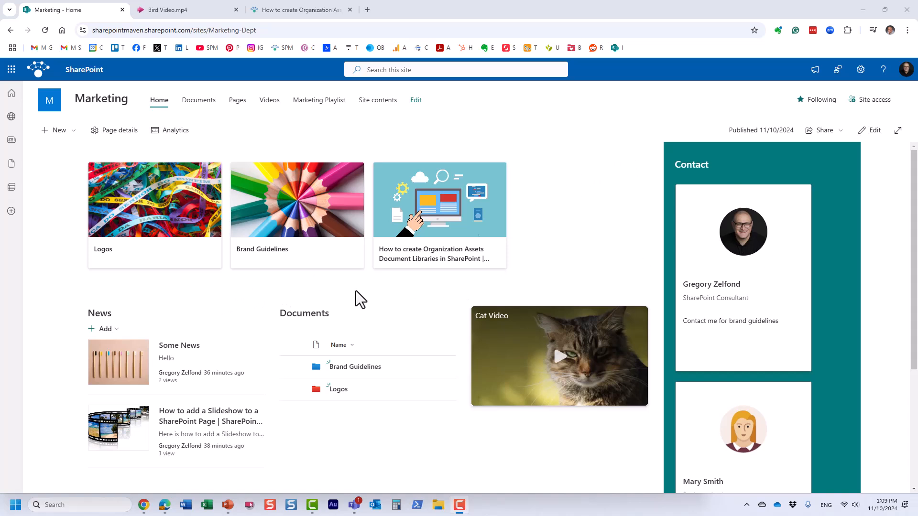
Examine the site's owners, members and visitors permission groups, and view the site information without saving changes.
scroll(326, 305, down, 3)
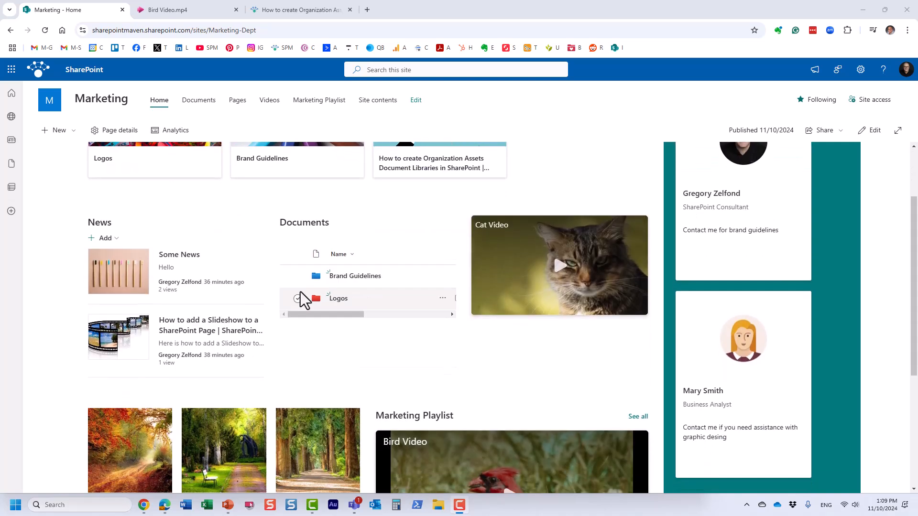
scroll(476, 299, up, 2)
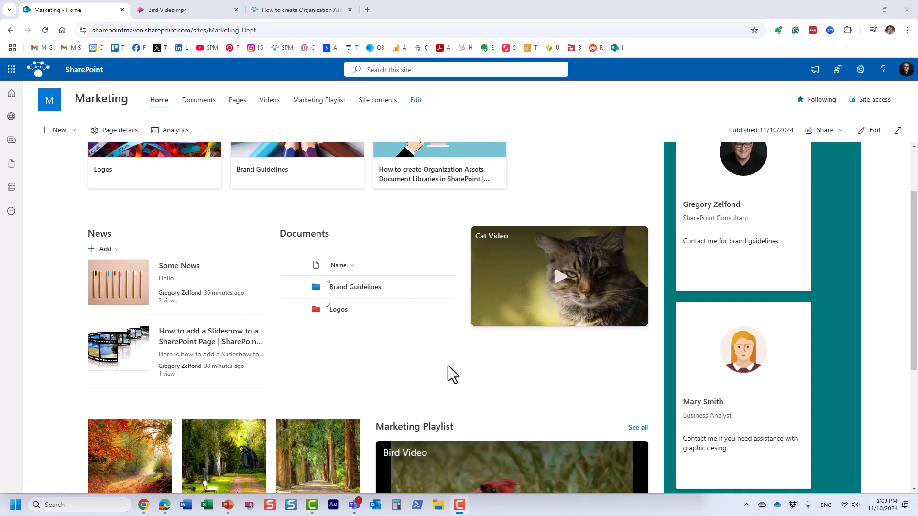
scroll(448, 366, up, 2)
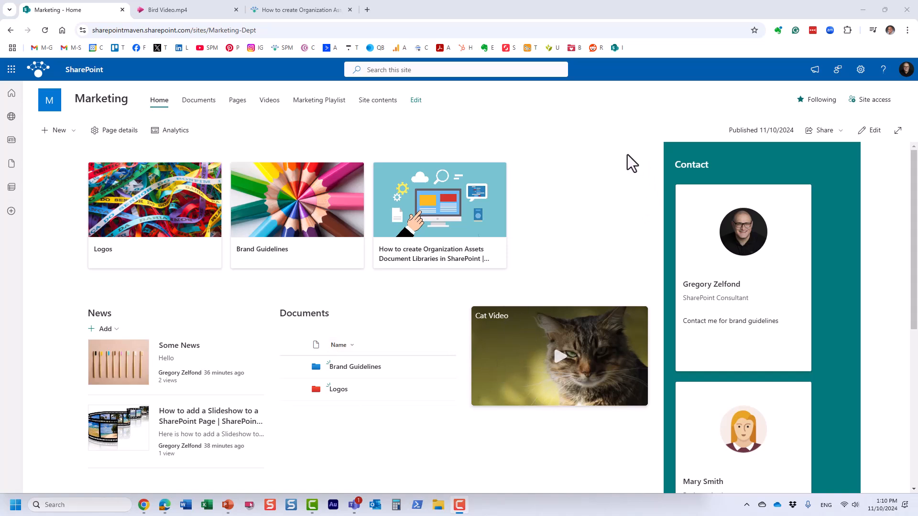
click(860, 71)
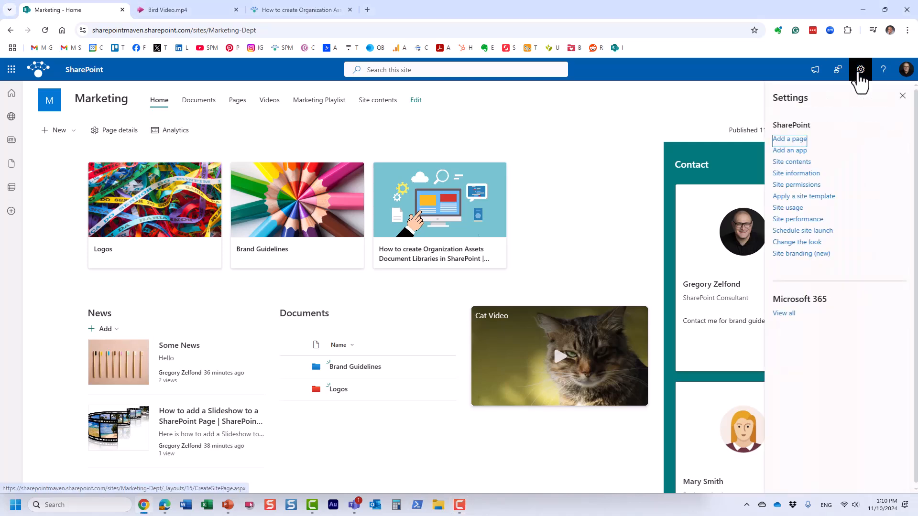
click(809, 185)
click(817, 128)
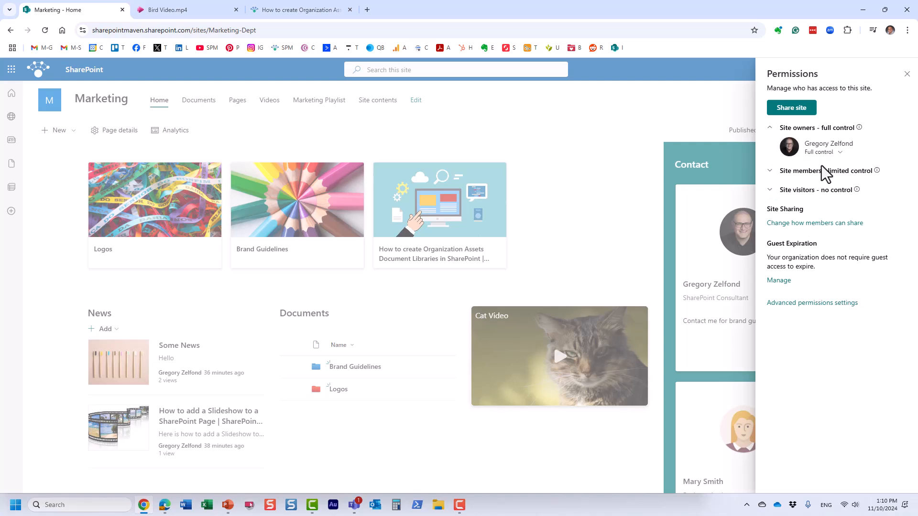
click(821, 171)
click(820, 199)
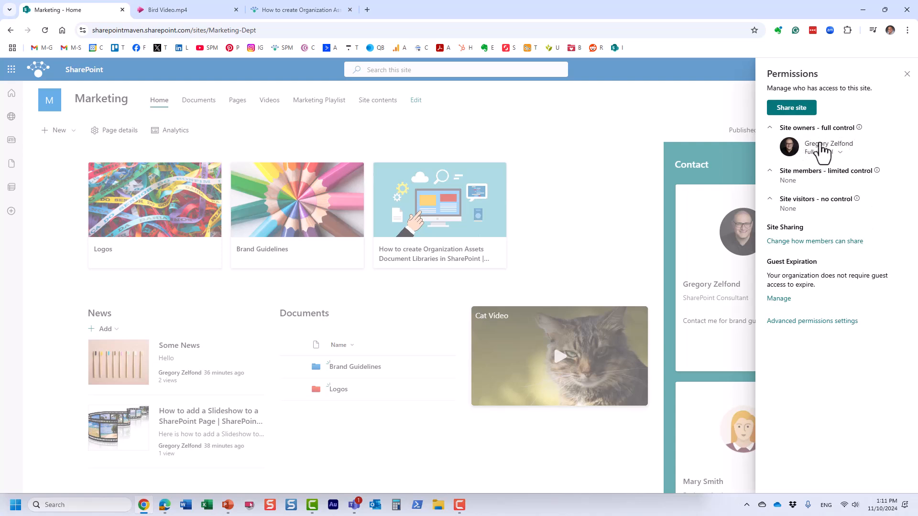
click(907, 74)
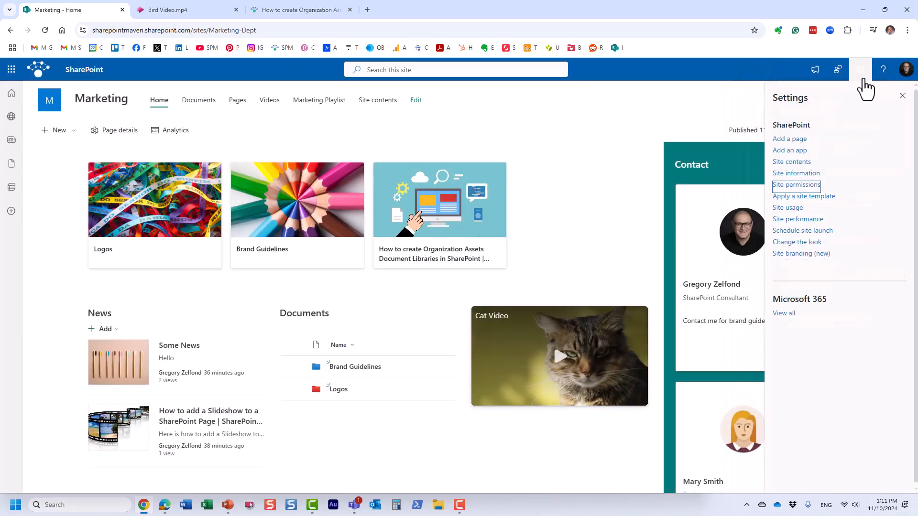
click(805, 173)
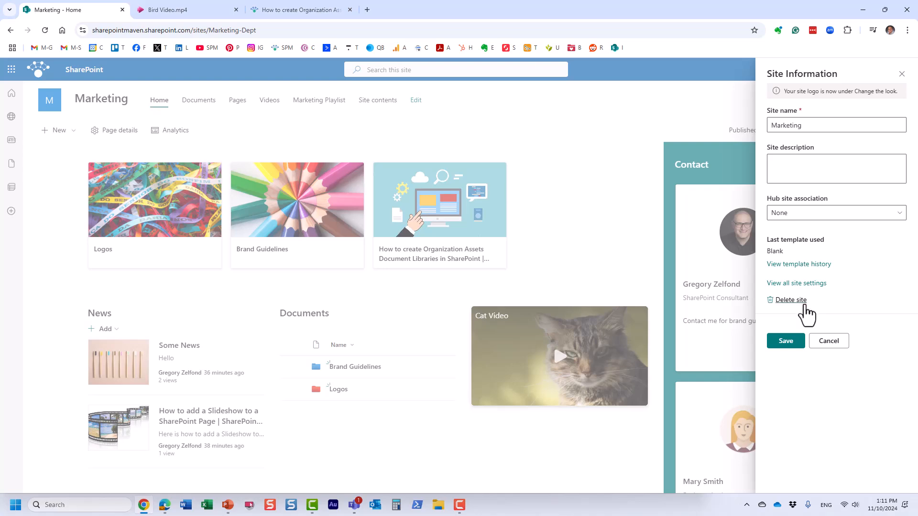
click(831, 341)
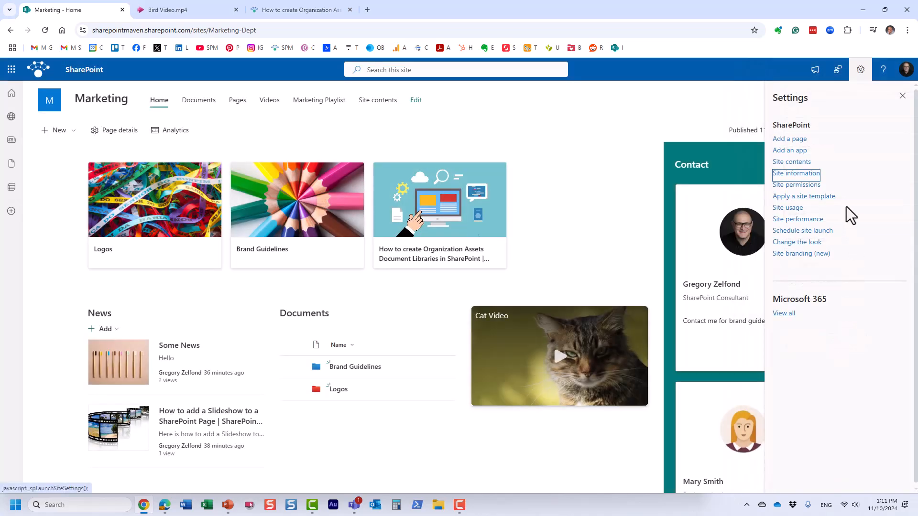
Open the site permissions and expand the site owners, members and visitors groups.
click(812, 186)
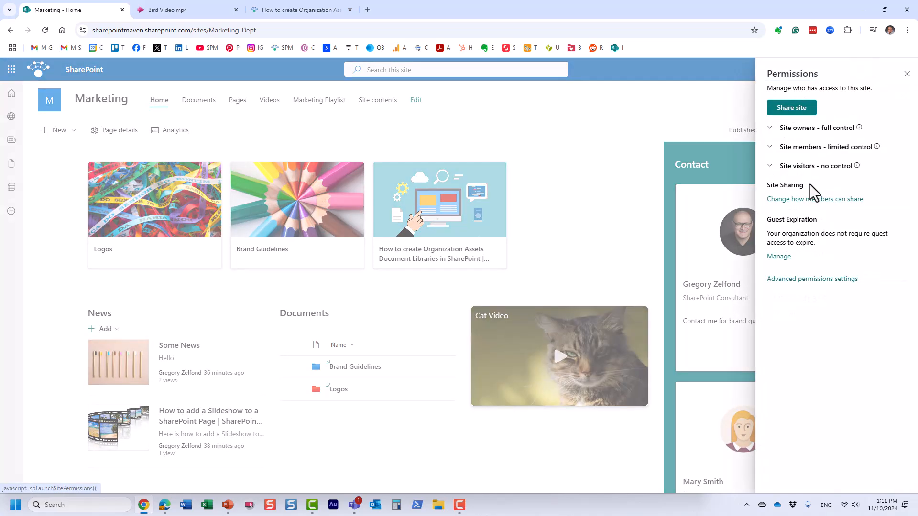
click(813, 128)
click(846, 171)
click(837, 200)
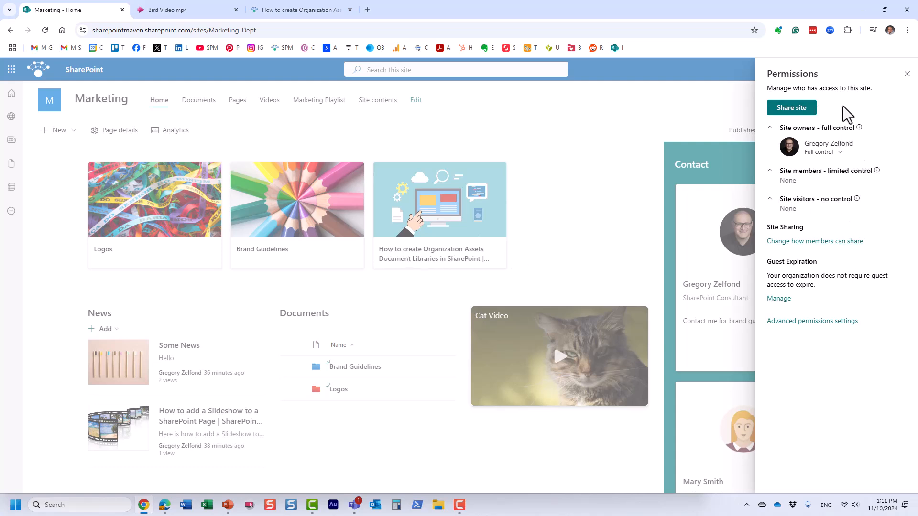
Share the site with the Business Analyst colleague, granting Edit permission without sending an email, and check the owners and members groups.
click(795, 111)
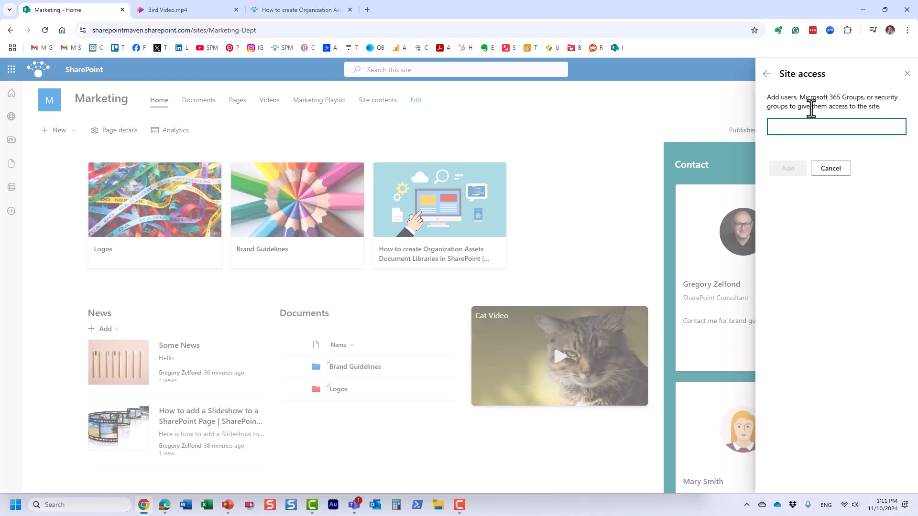
text(mary)
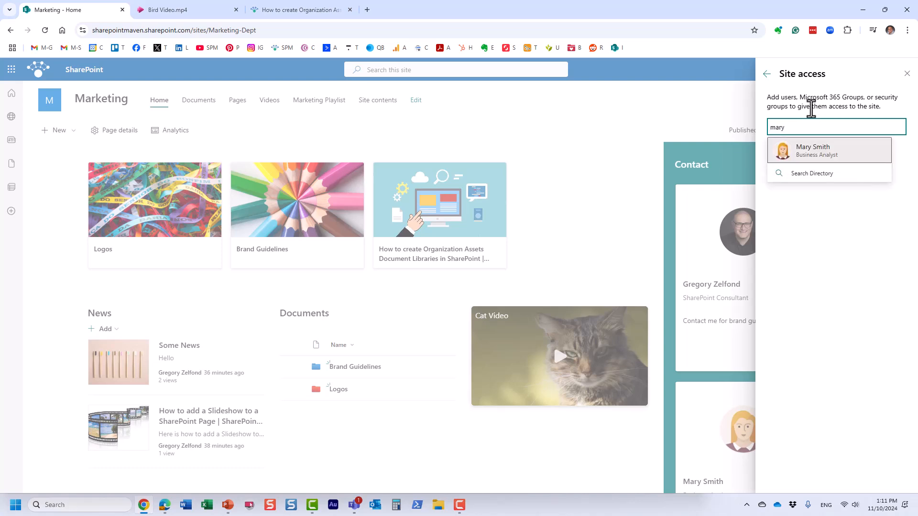
click(828, 151)
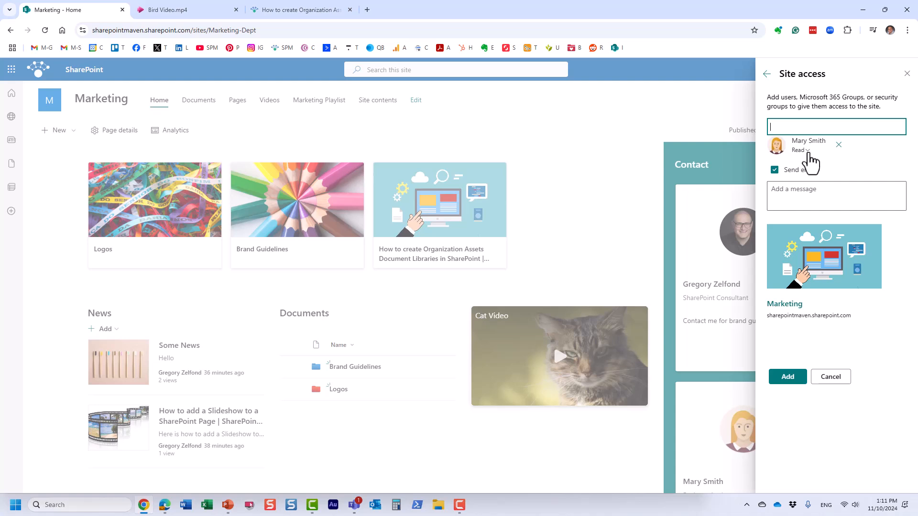
click(808, 151)
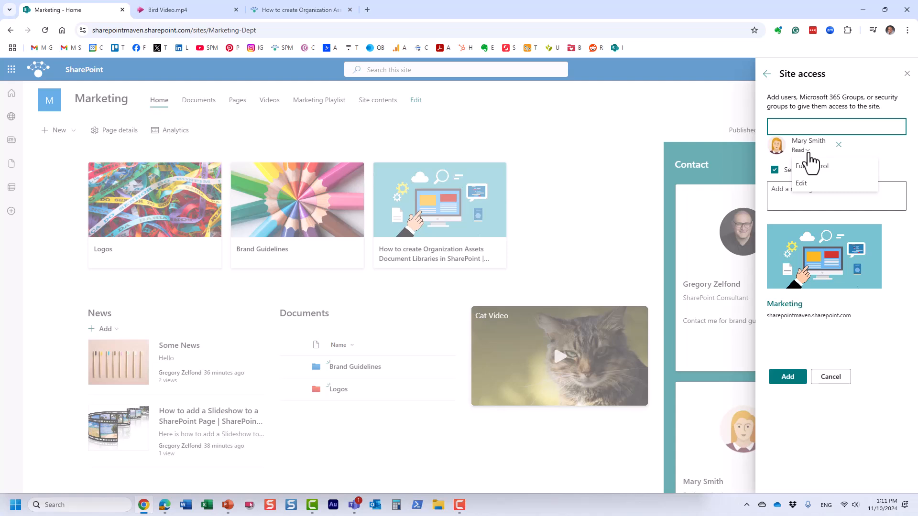
click(818, 186)
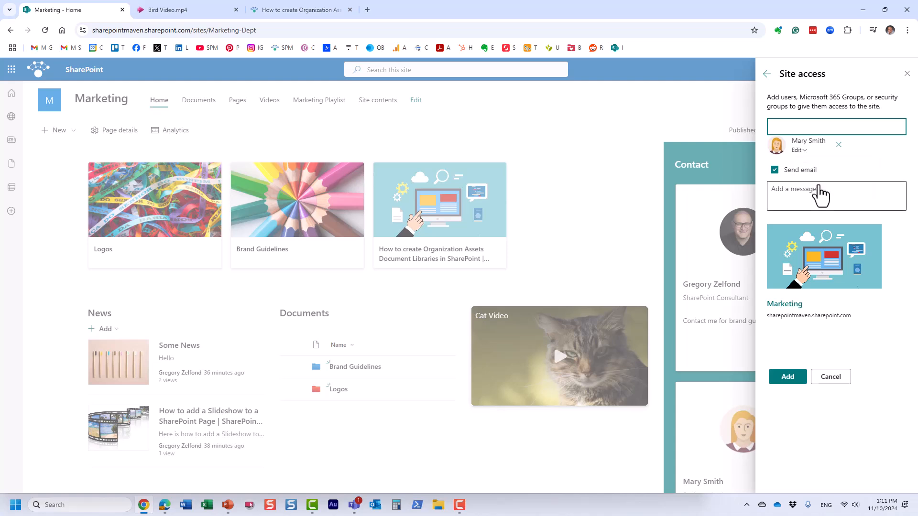
click(775, 171)
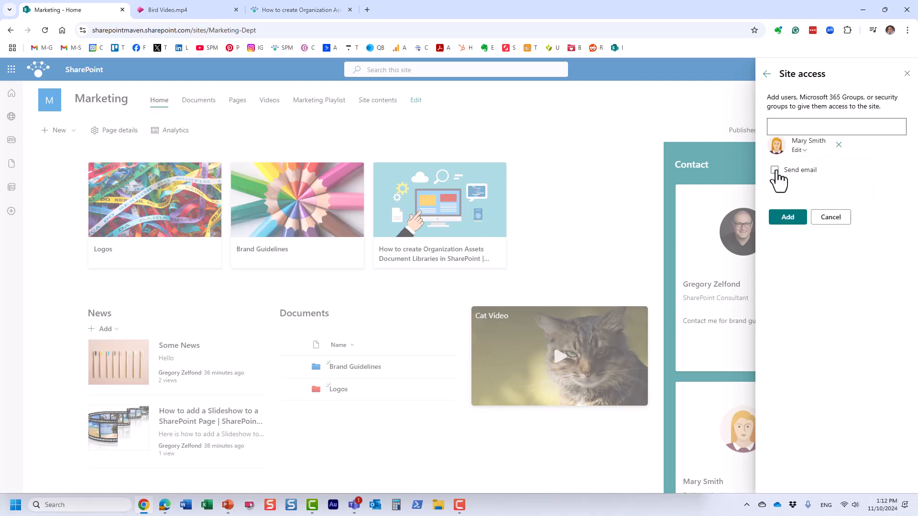
click(789, 225)
click(818, 129)
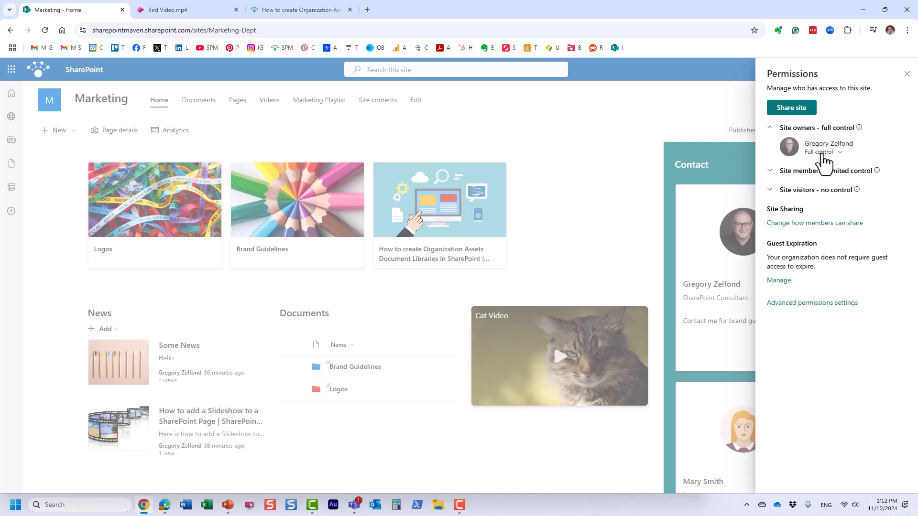
click(819, 172)
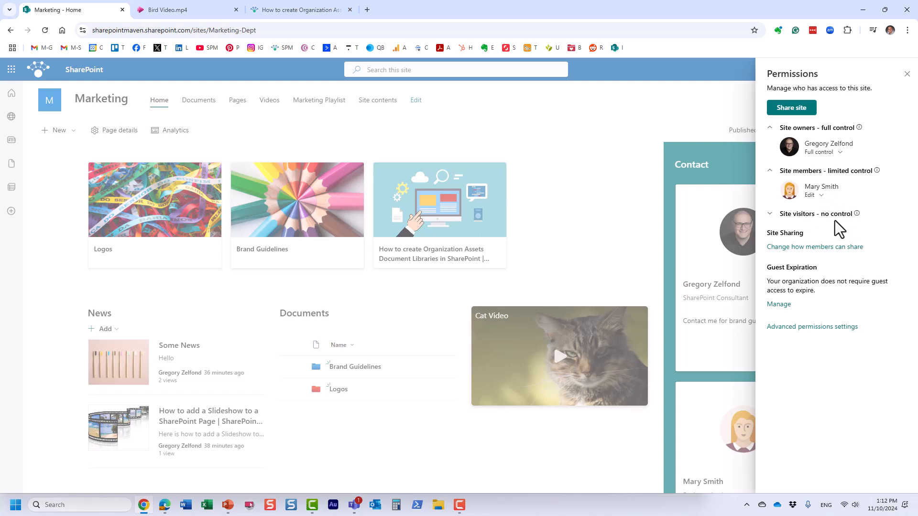
Start another site share, try looking up an individual user by first name, and clear the entry.
click(800, 108)
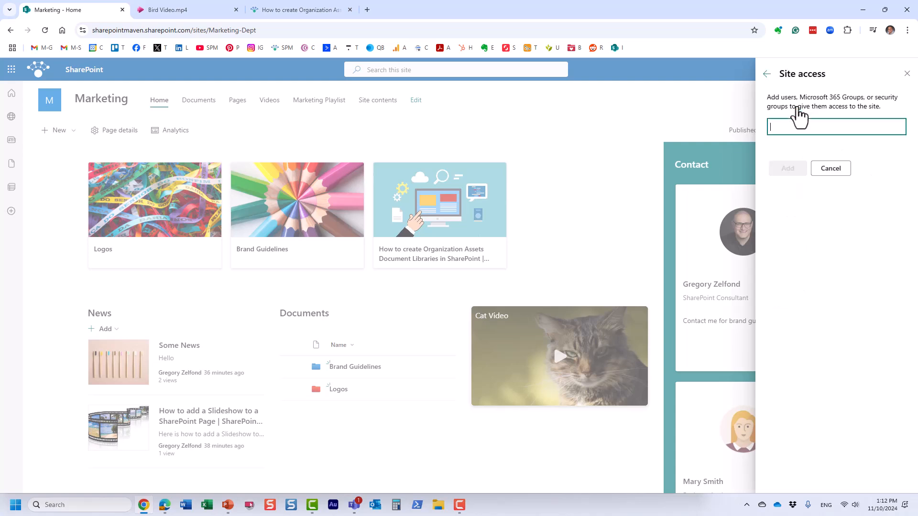
text(john)
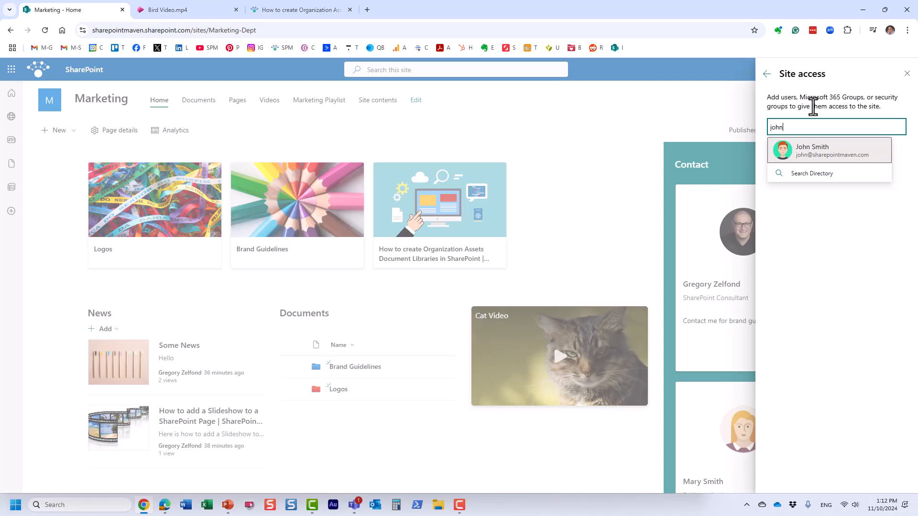
key(BackSpace)
key(BackSpace)
key(BackSpace)
key(BackSpace)
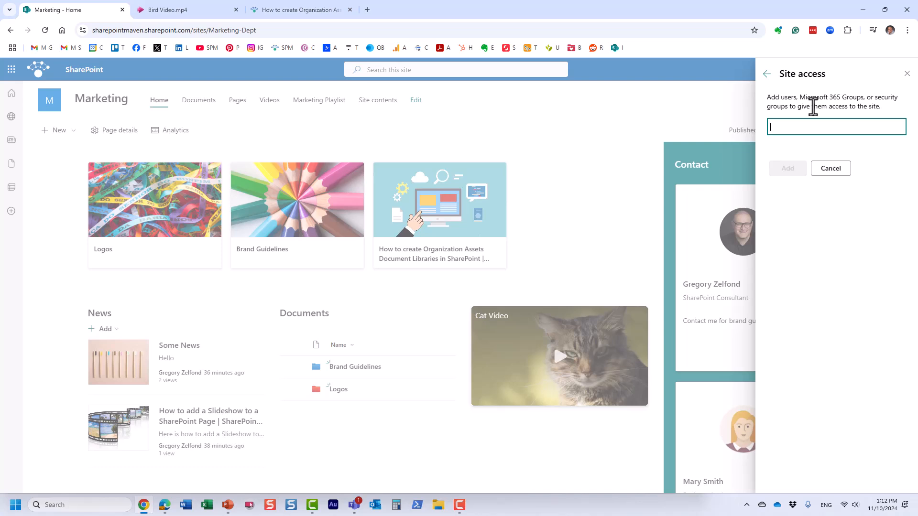
Share the site with Everyone except external users at Read permission, without sending an email.
text(ever)
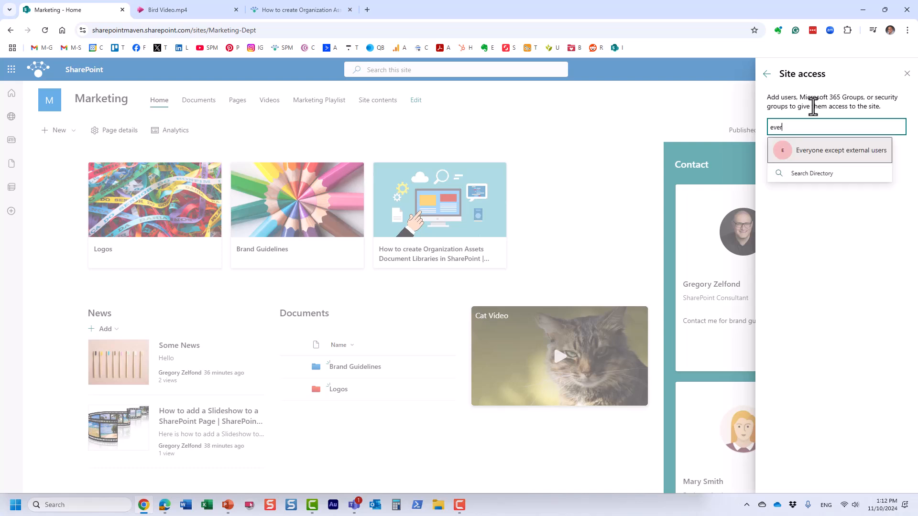
text(y)
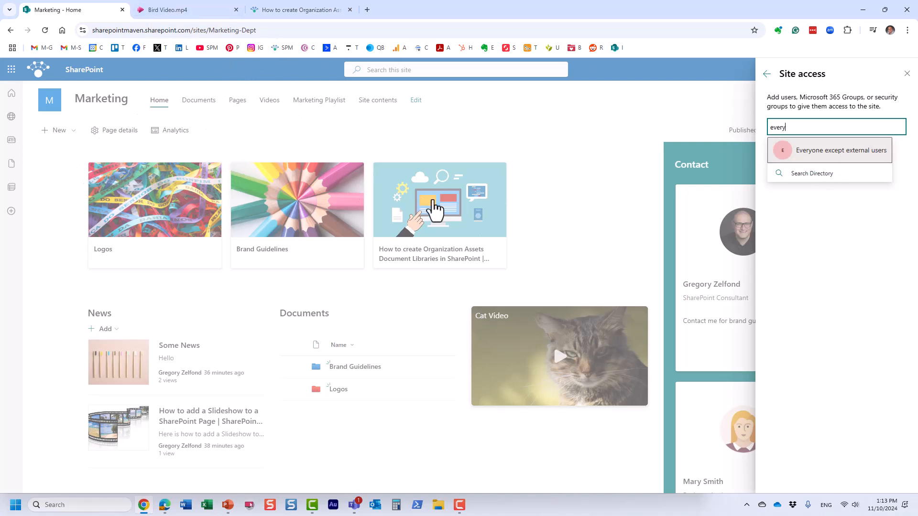
click(840, 161)
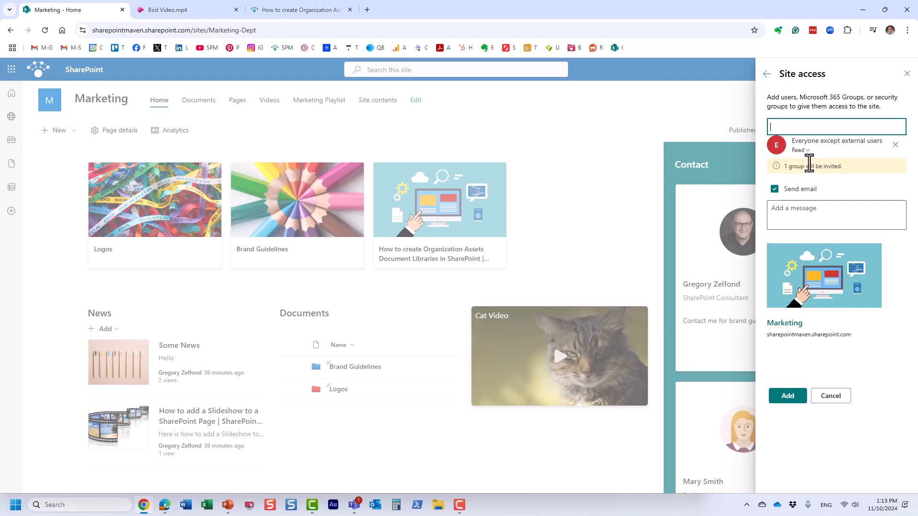
click(808, 151)
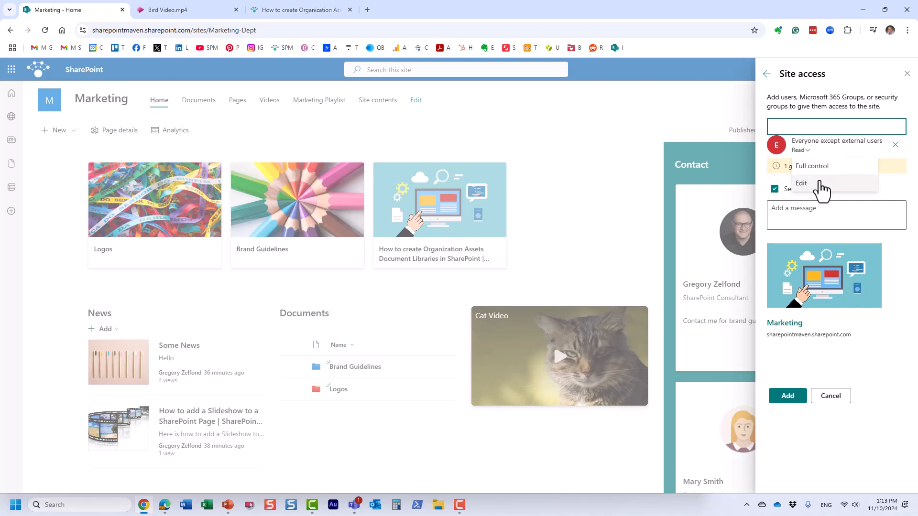
click(906, 161)
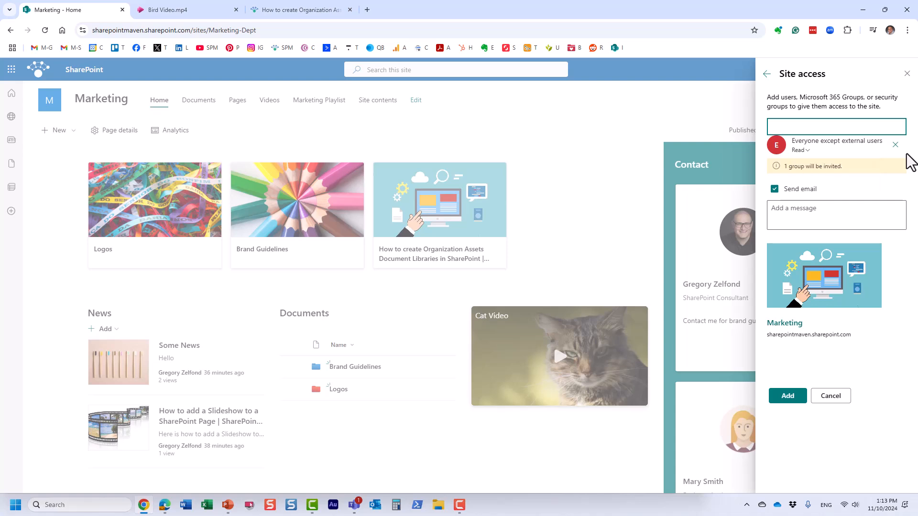
click(775, 190)
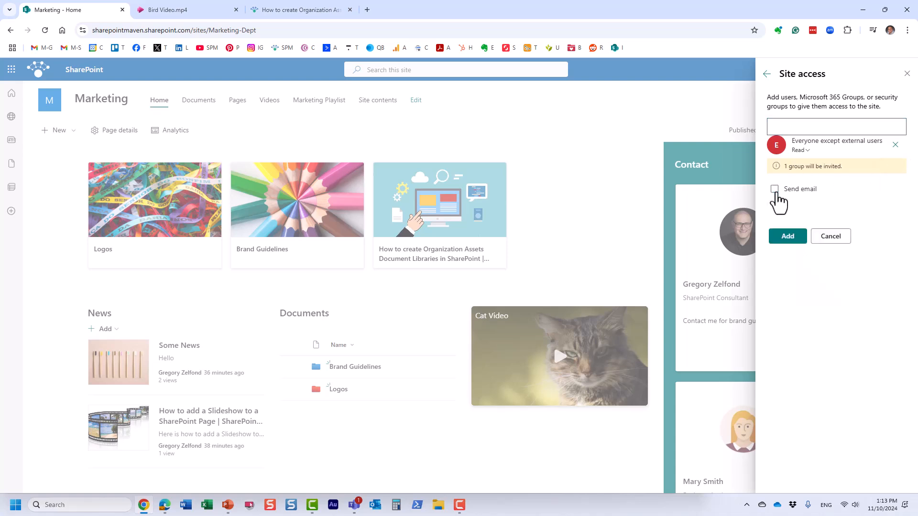
click(774, 190)
click(775, 189)
click(797, 245)
Examine who belongs to the site's visitors, members and owners groups, including the advanced permissions settings page.
click(816, 171)
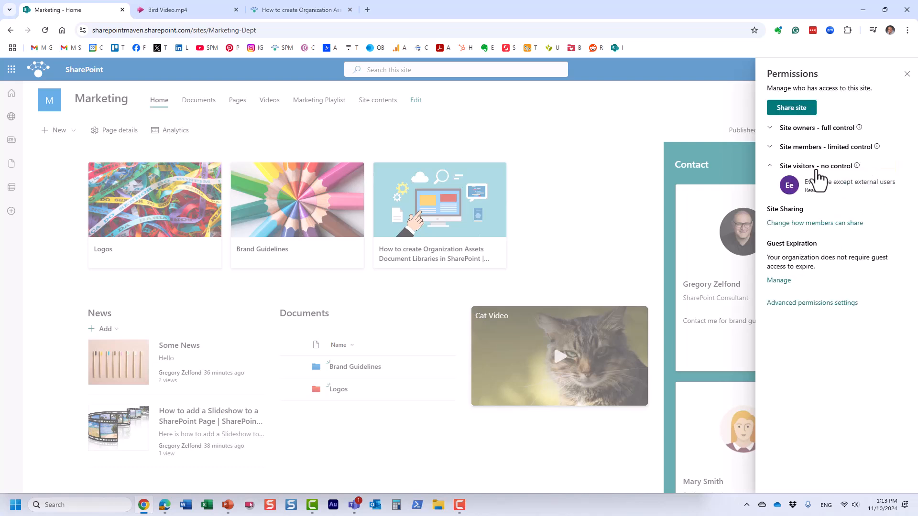
click(816, 147)
click(815, 129)
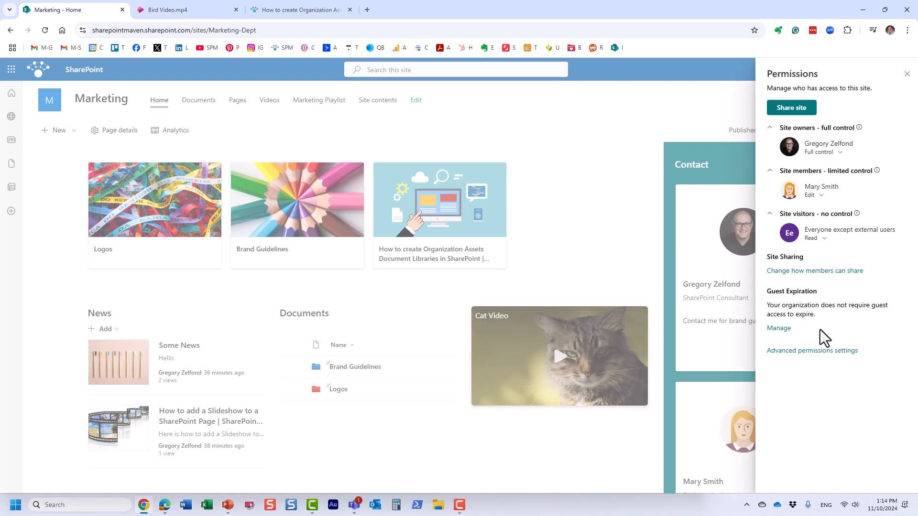
click(813, 354)
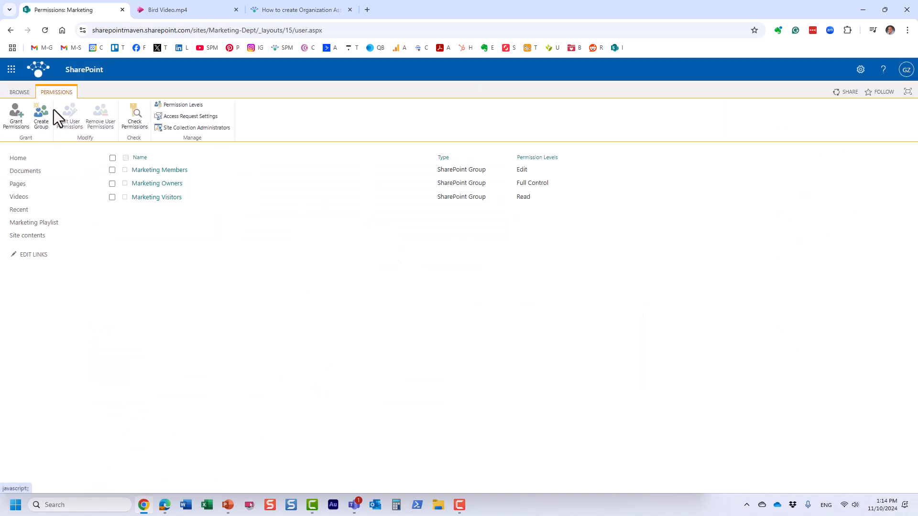
click(11, 31)
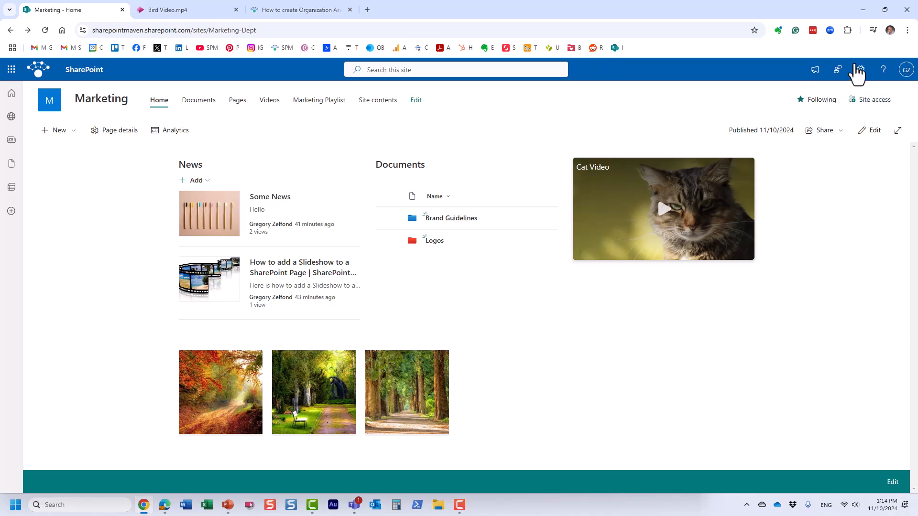
click(860, 70)
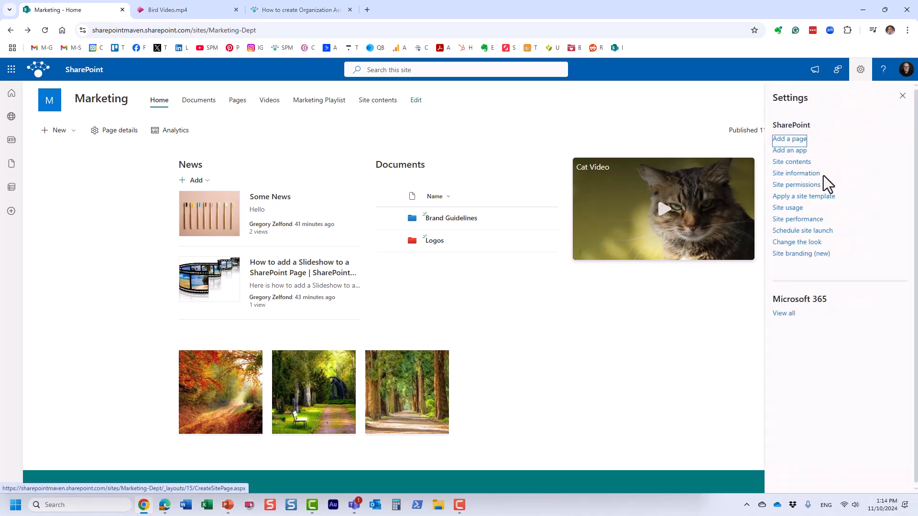
click(816, 186)
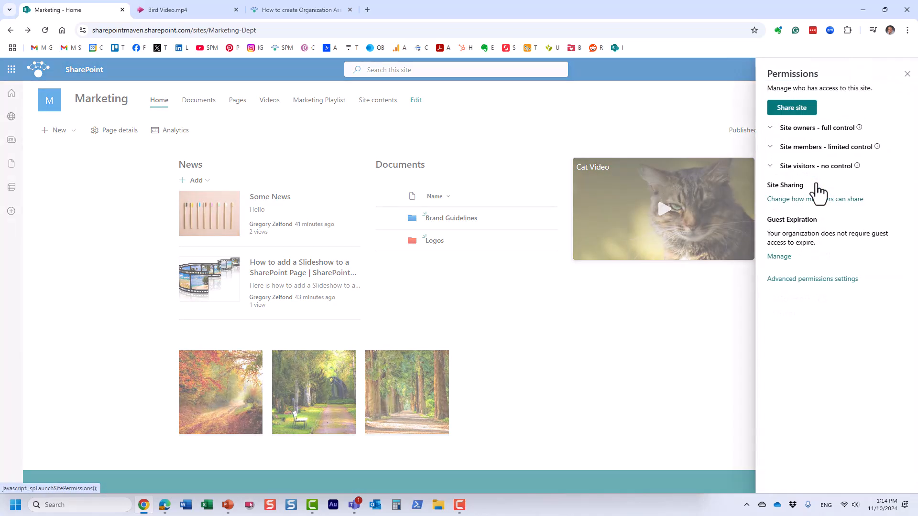
click(824, 144)
click(832, 128)
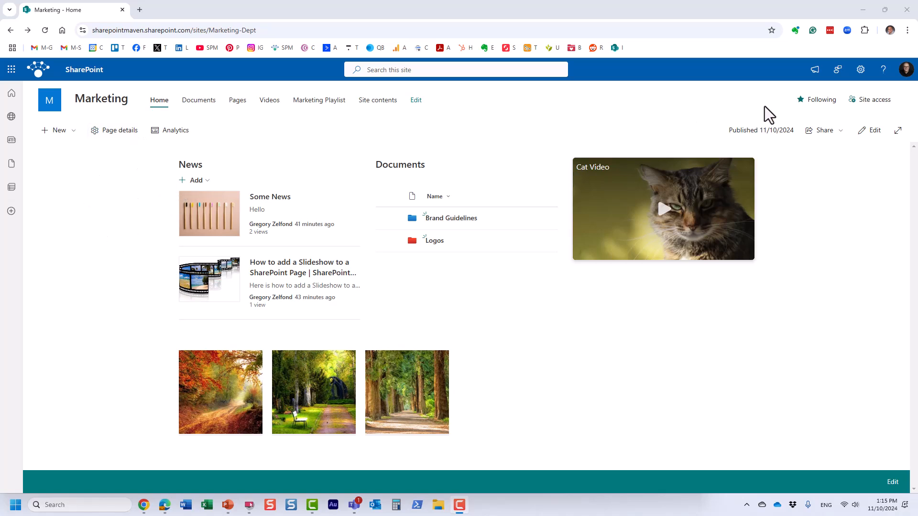
Associate the Marketing site with the COMPANY INTRANET hub, with hub permission sync off, and save the site information.
click(862, 70)
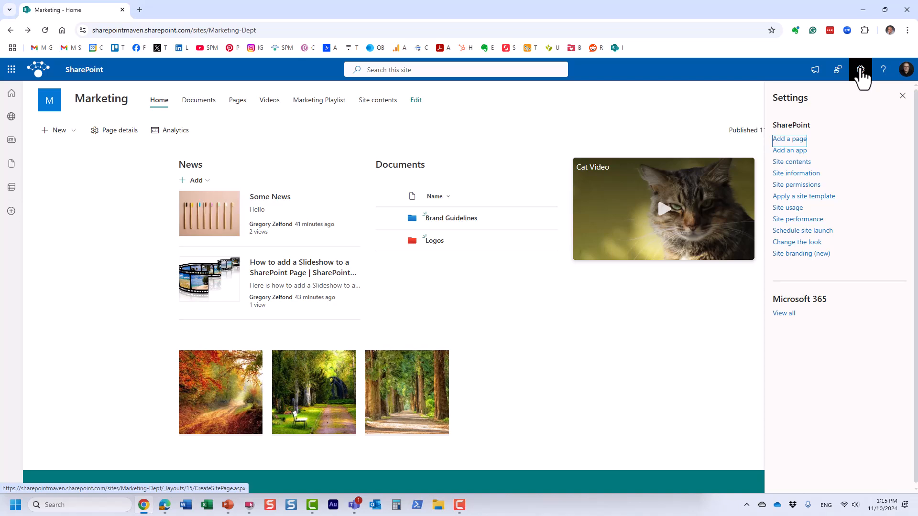
click(798, 173)
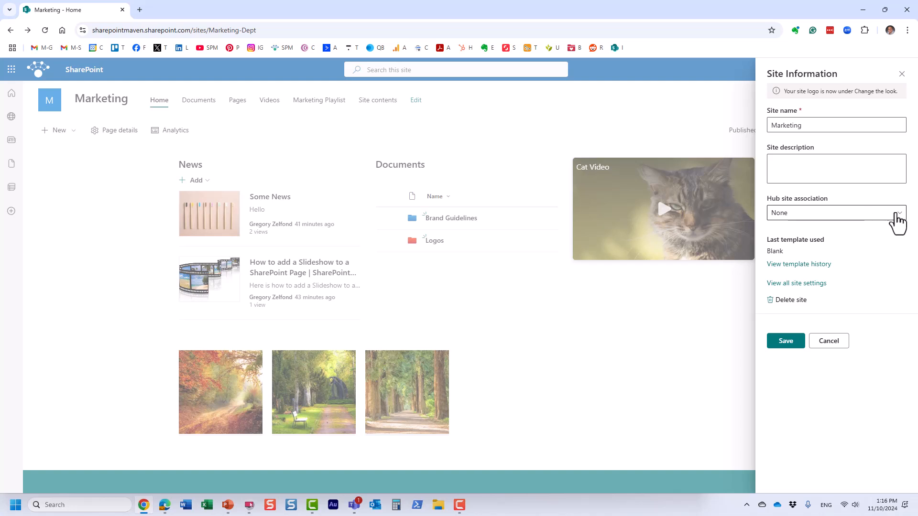
click(894, 215)
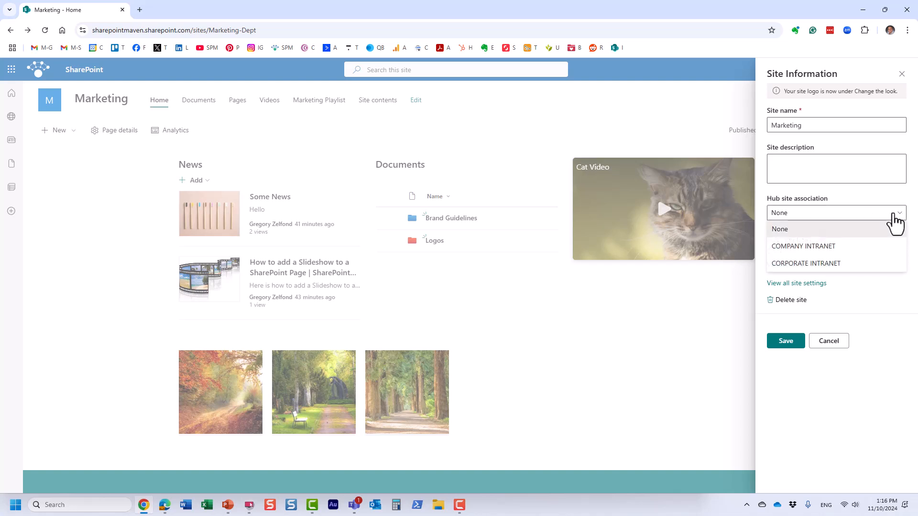
click(853, 249)
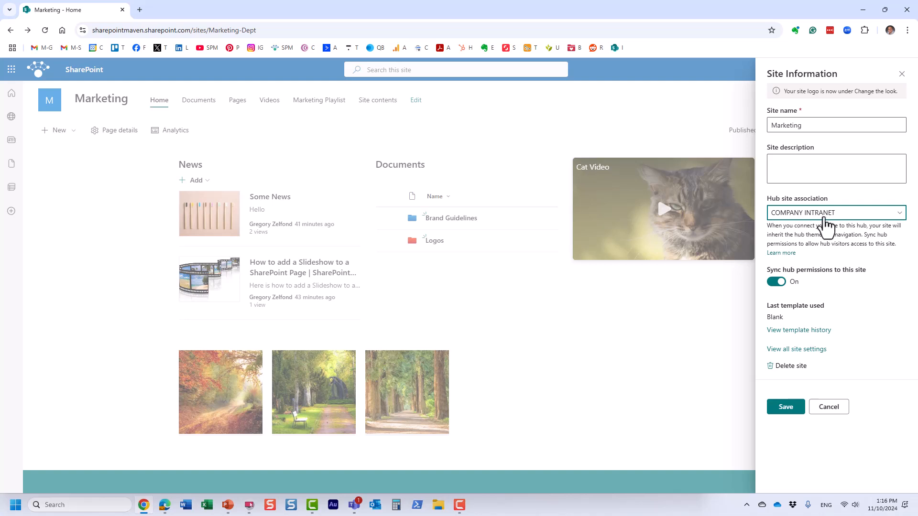
click(776, 282)
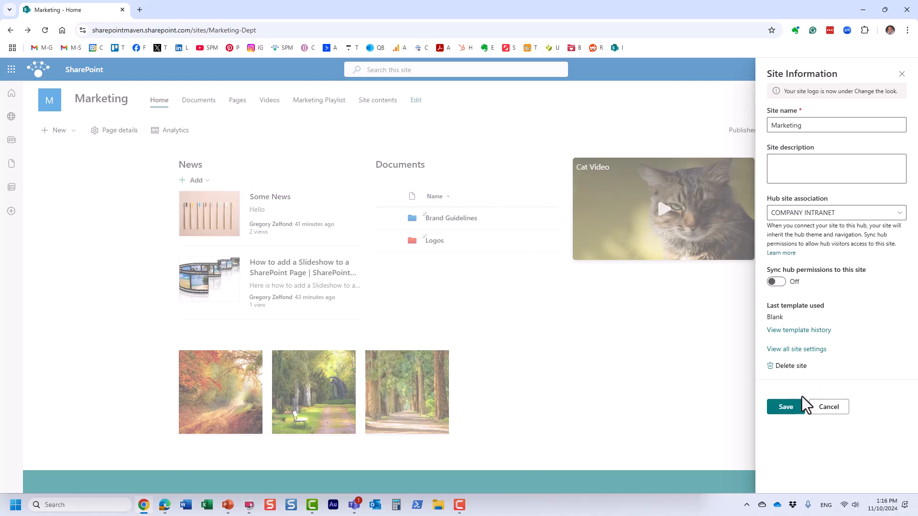
click(791, 408)
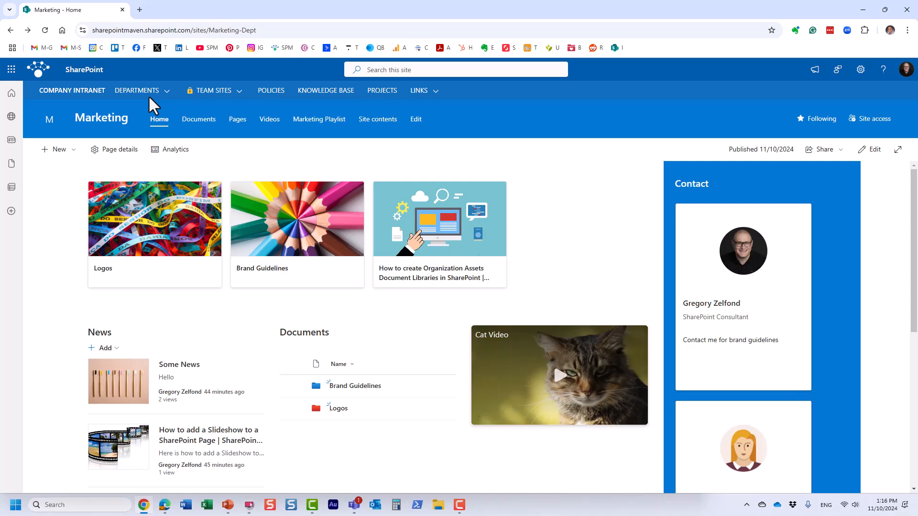
Copy the Marketing site's web address and go to the Departments navigation on the Company Intranet hub home page.
click(279, 30)
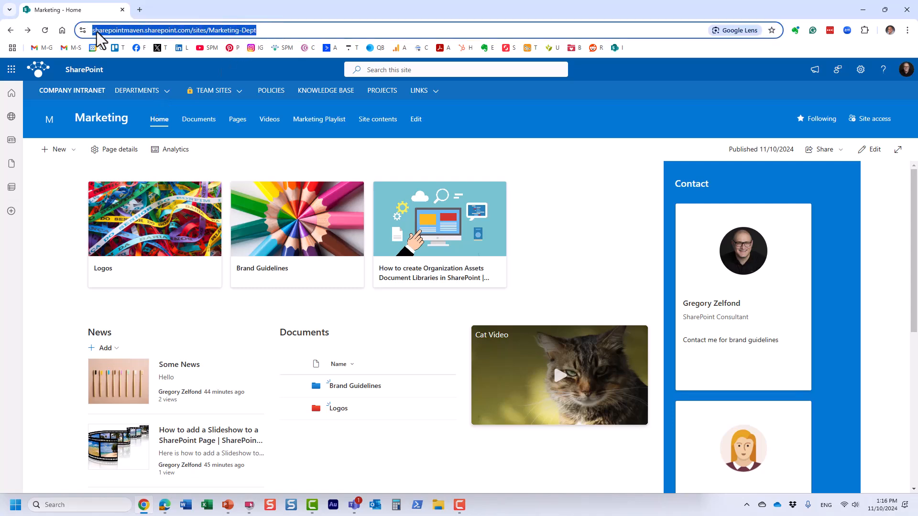
right_click(111, 29)
click(152, 119)
click(99, 100)
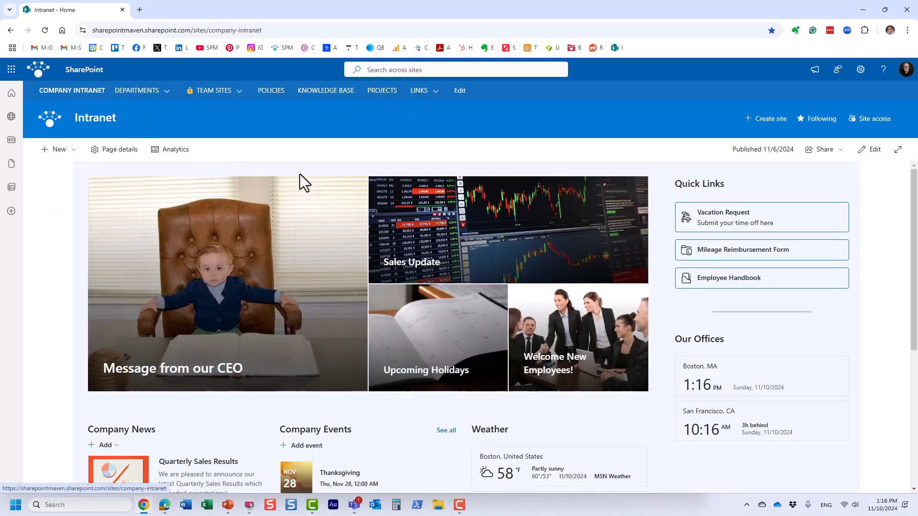
mouse_move(143, 91)
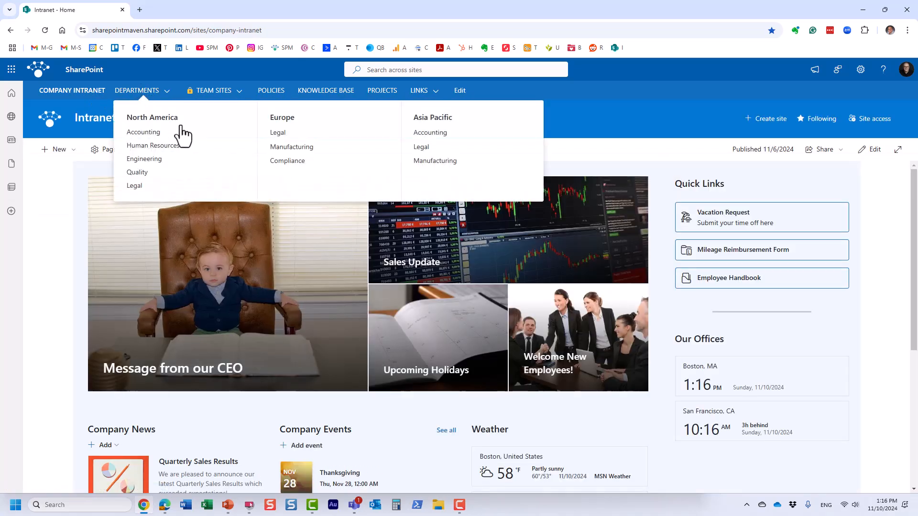
Return to the Marketing site and examine its Departments hub navigation, visiting the North America Human Resources site and coming back.
mouse_move(201, 96)
click(10, 31)
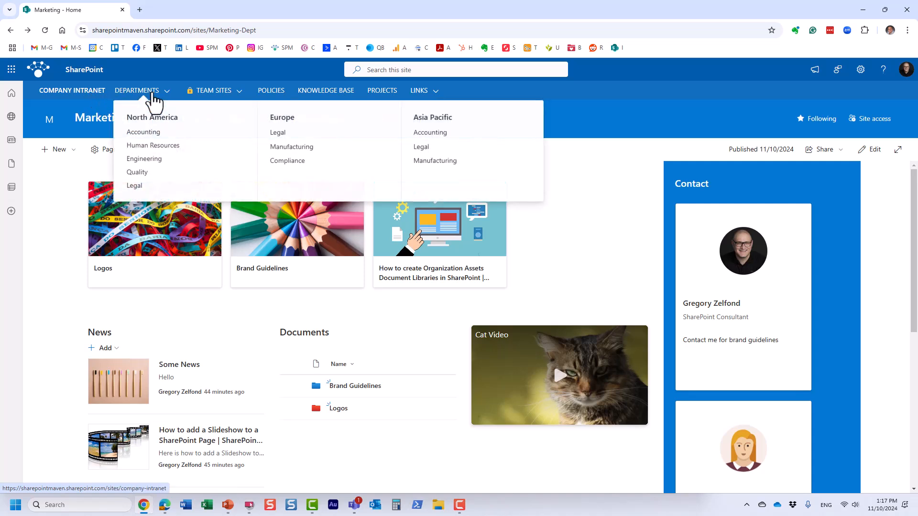
mouse_move(469, 92)
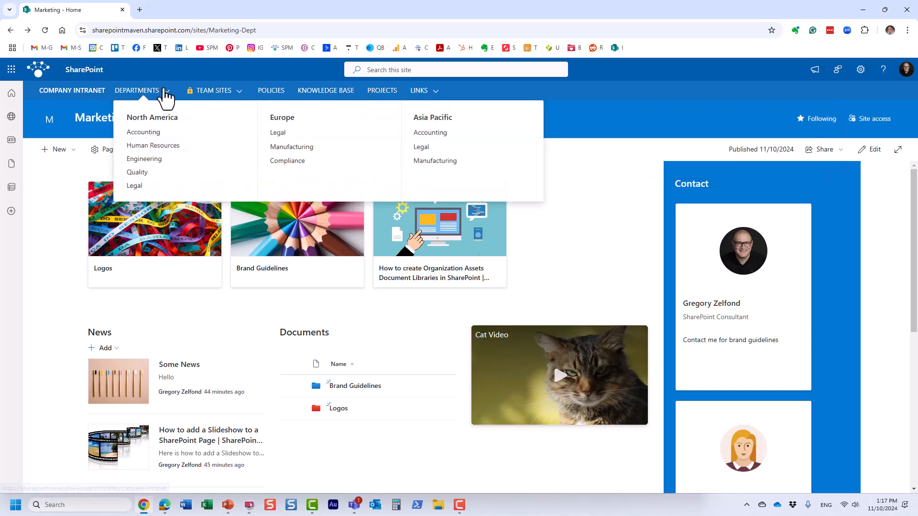
mouse_move(506, 96)
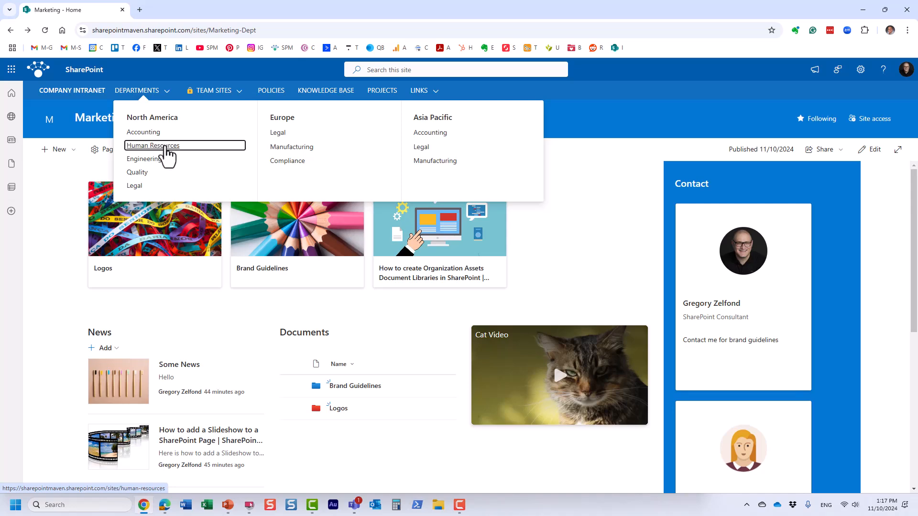
click(165, 146)
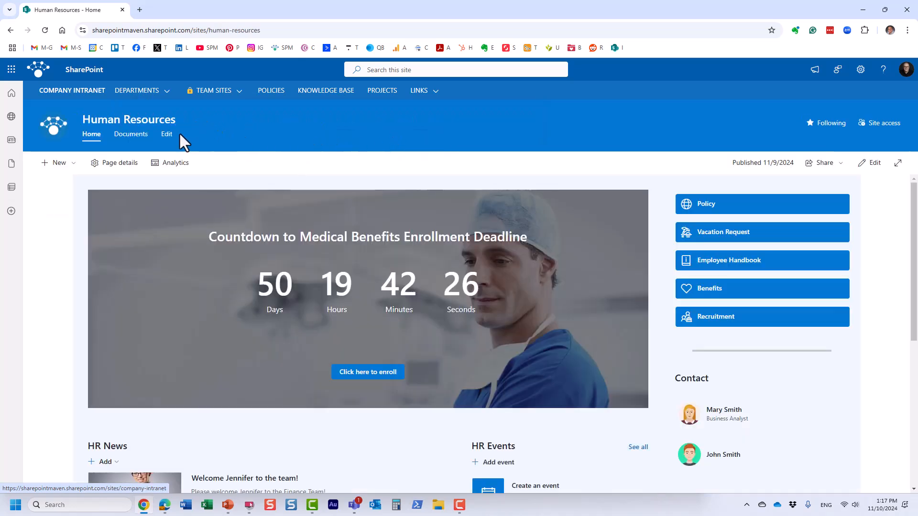
click(9, 31)
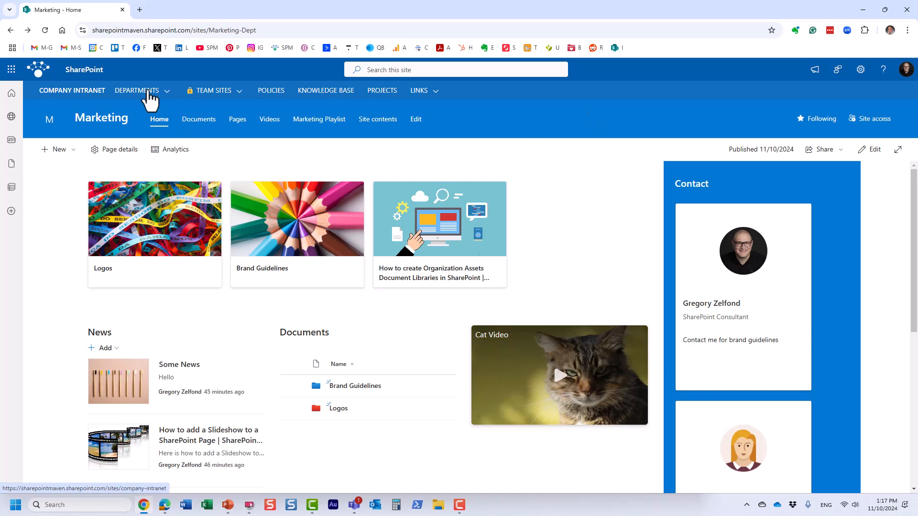
mouse_move(138, 94)
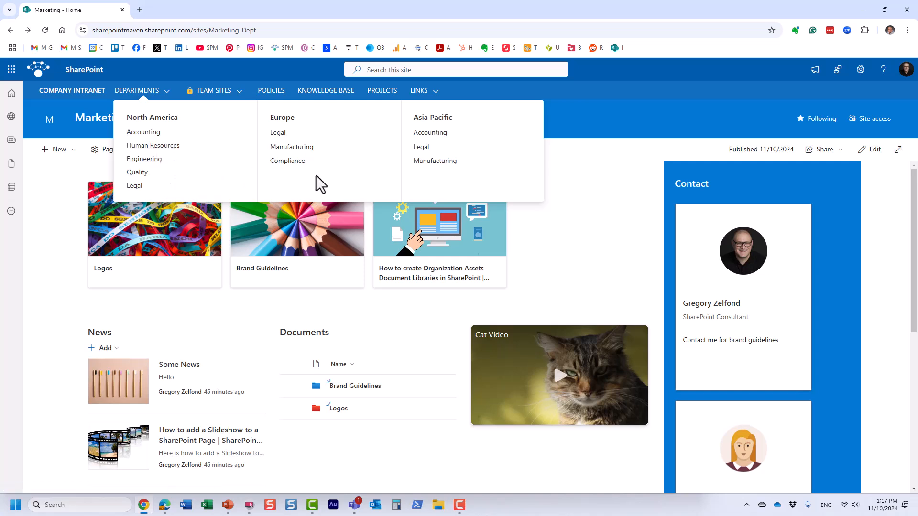
Copy the Marketing site's web address and go to the Company Intranet hub home page.
click(235, 31)
right_click(235, 30)
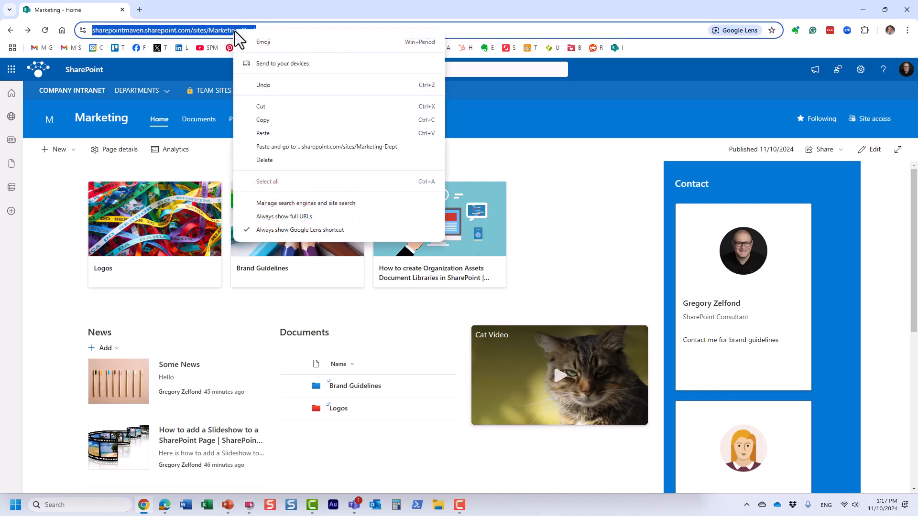
click(275, 120)
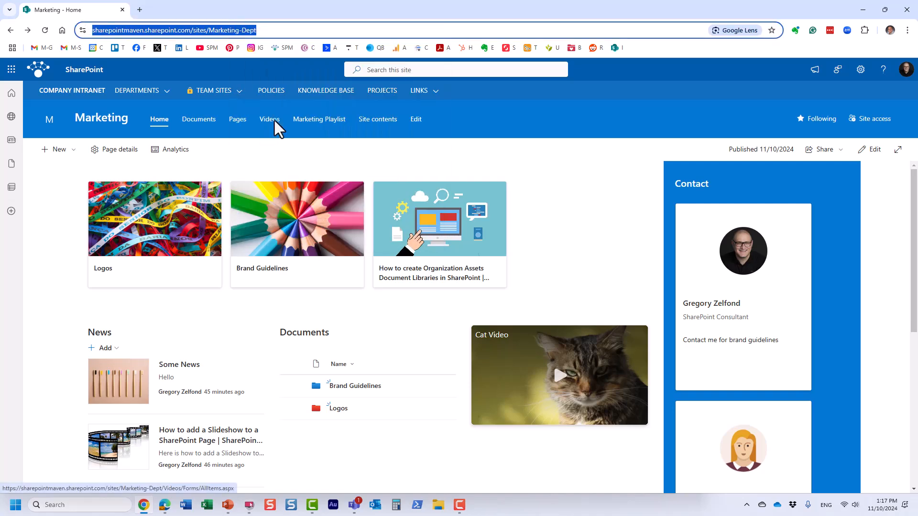
click(74, 92)
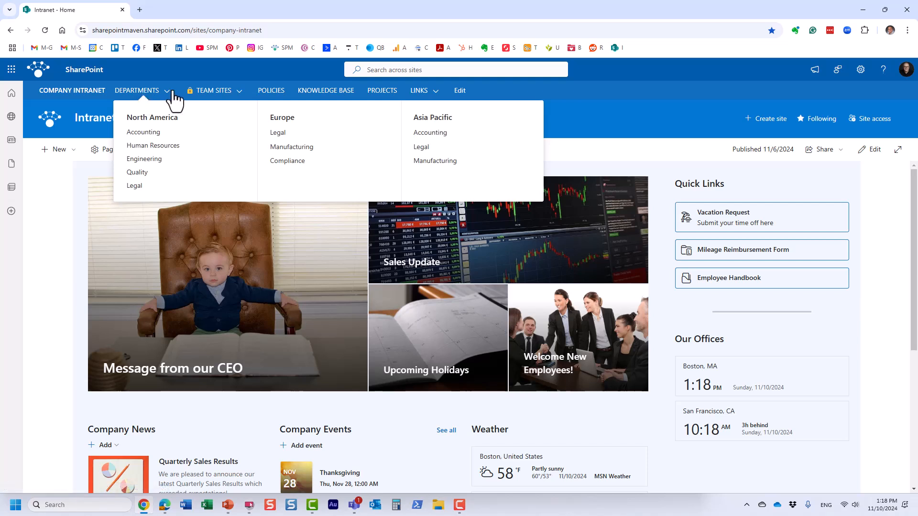
Add a hub navigation link named Marketing below Legal under North America, using the copied Marketing-Dept site address.
click(460, 91)
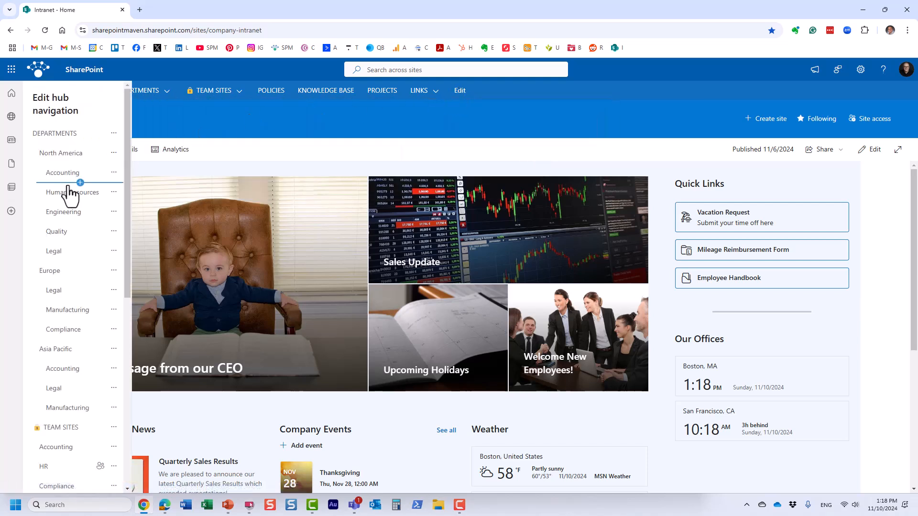
drag(85, 200, 80, 262)
click(80, 262)
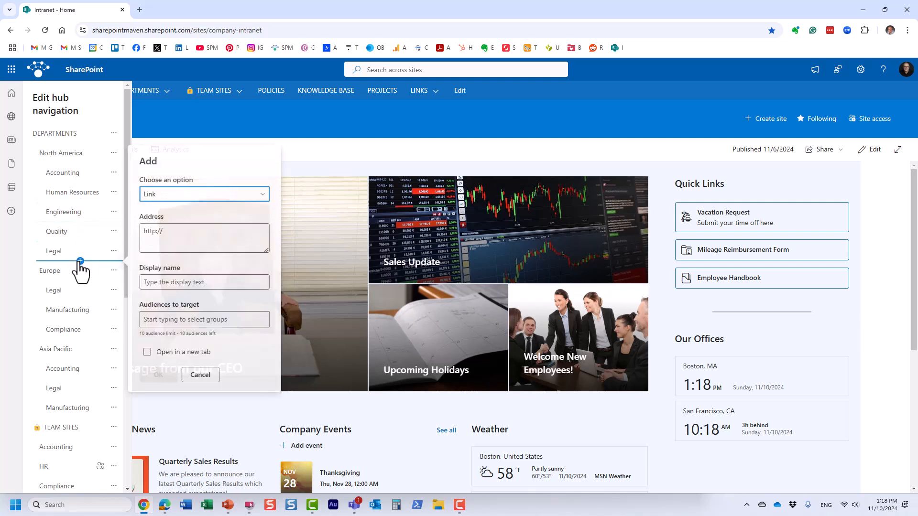
drag(178, 234, 139, 231)
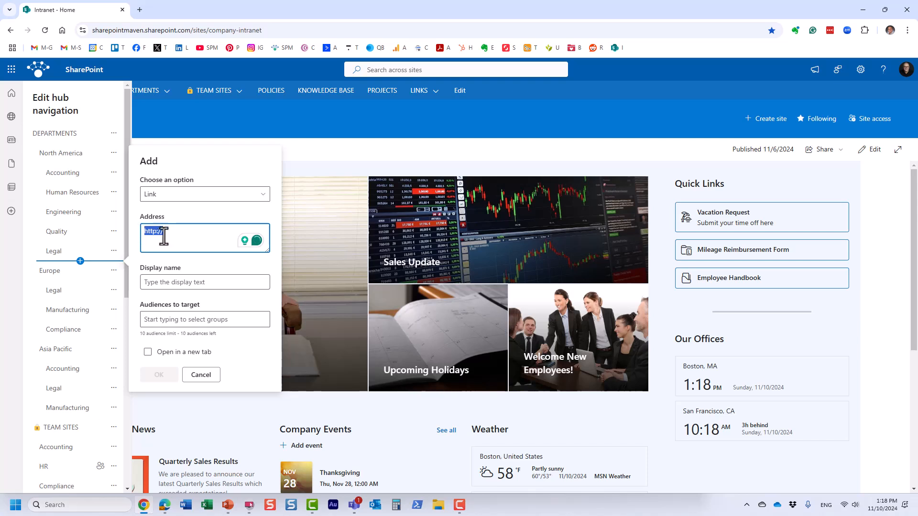
key(ctrl+v)
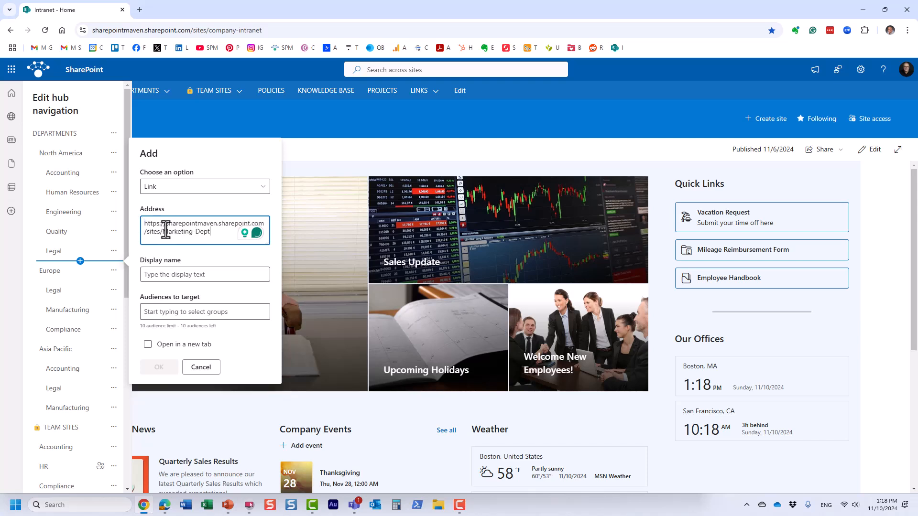
click(166, 275)
text(Marketing)
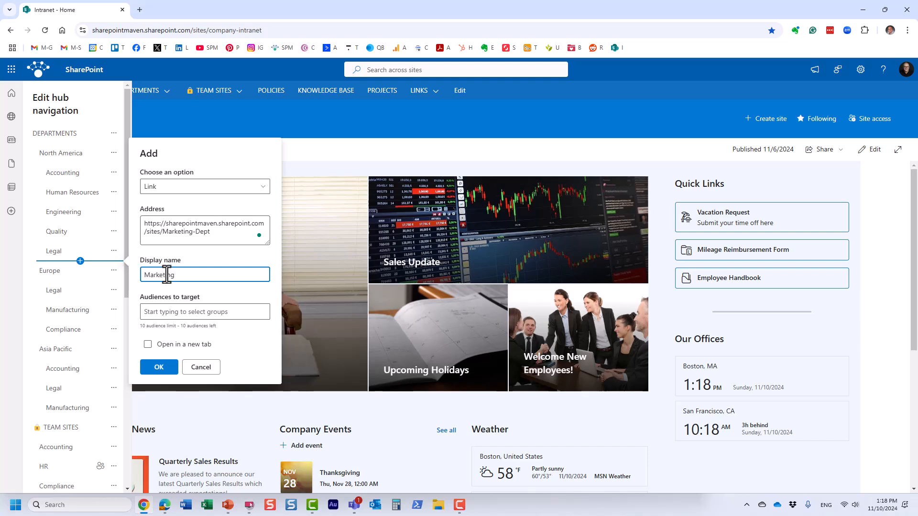
click(162, 369)
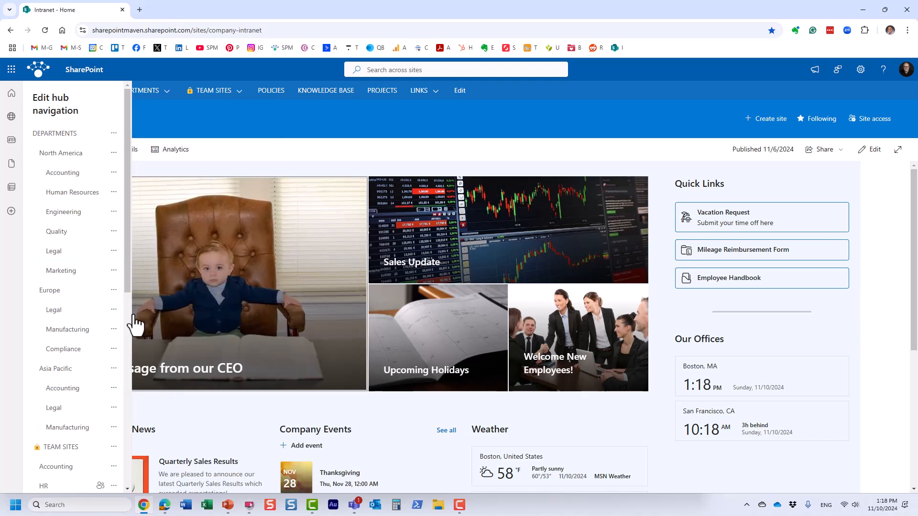
Save the hub navigation and open the Marketing site through its new link in the North America departments.
scroll(101, 433, down, 10)
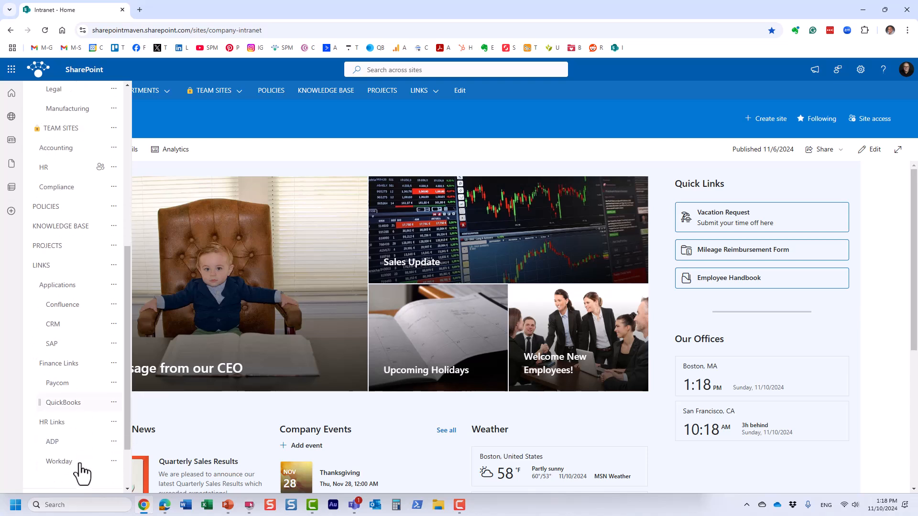
click(48, 479)
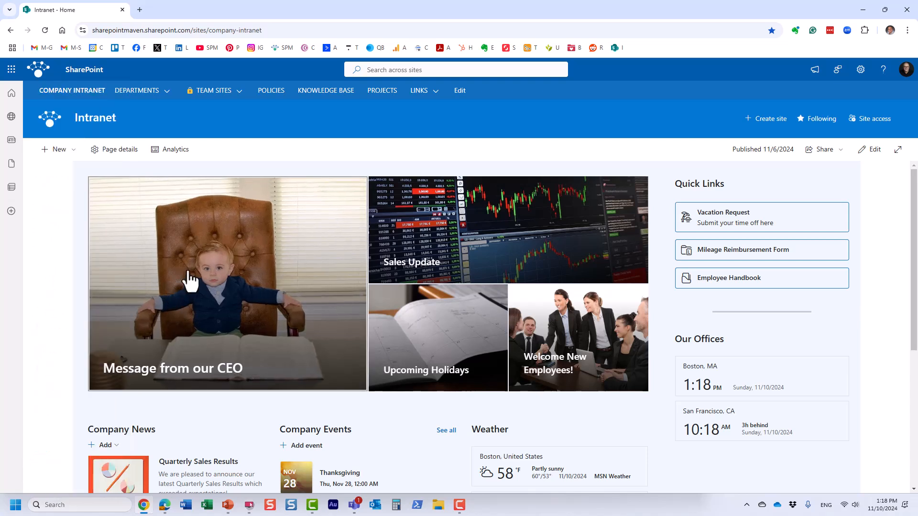
mouse_move(139, 95)
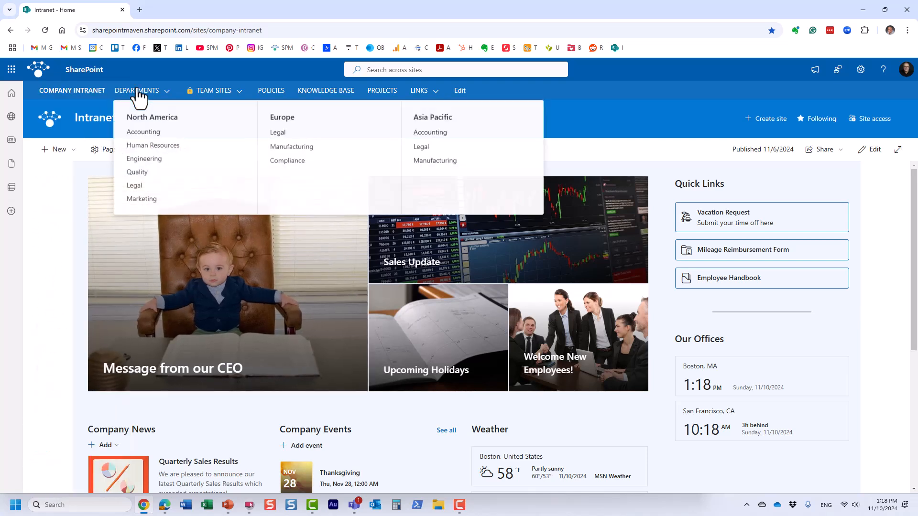
click(143, 199)
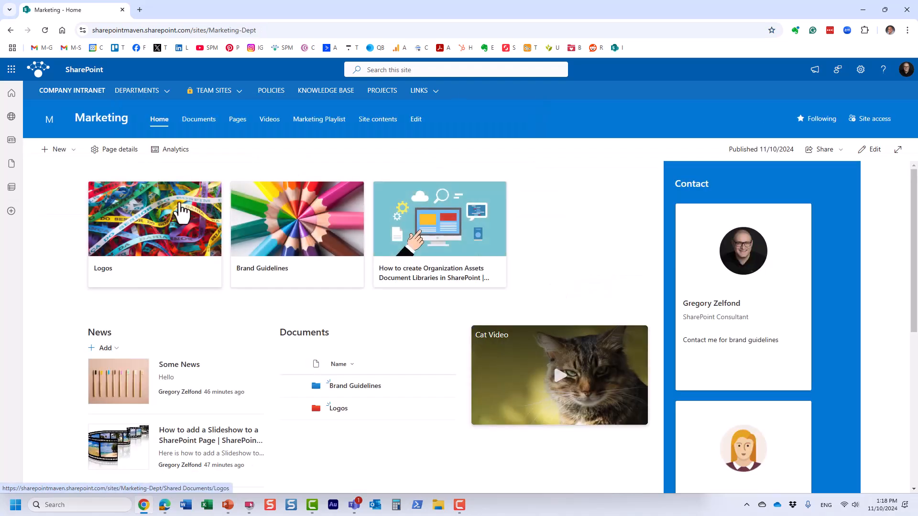